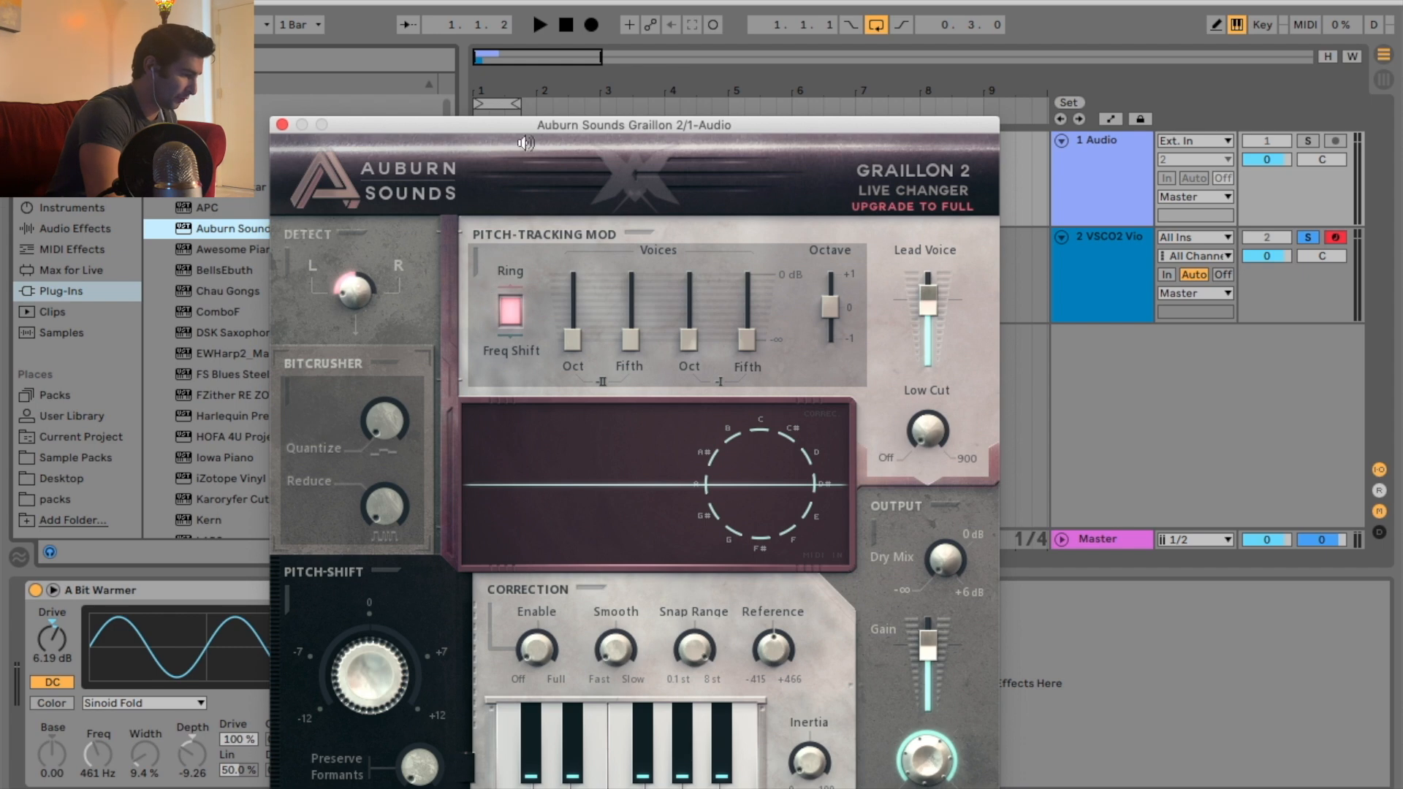
# - Solo the 1 Audio track, select it to show its device chain, and close the Graillon 2 window
pyautogui.moveTo(525, 143); pyautogui.dragTo(532, 132)
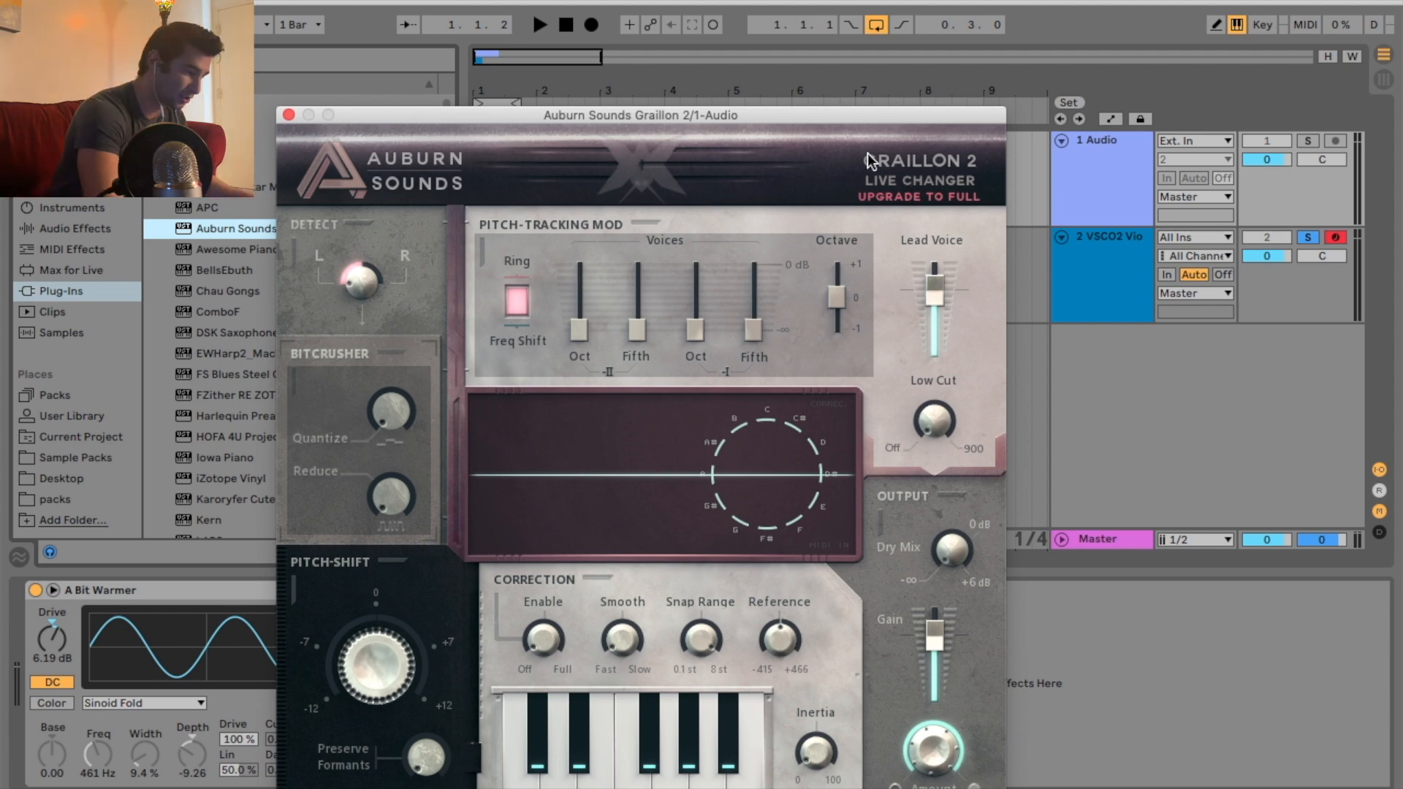
pyautogui.moveTo(731, 124); pyautogui.dragTo(781, 348)
pyautogui.click(1308, 140)
pyautogui.click(1103, 267)
pyautogui.click(1112, 180)
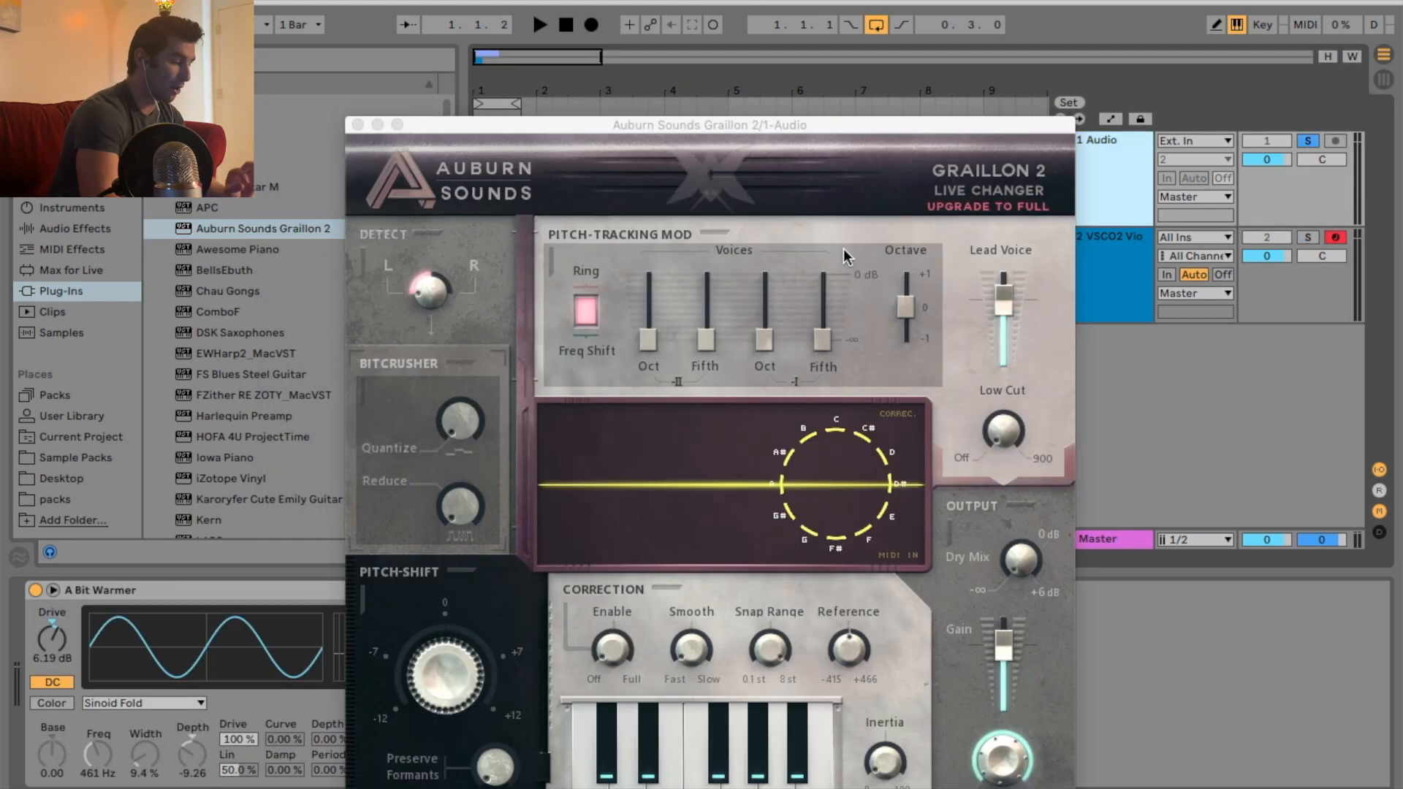
pyautogui.click(358, 126)
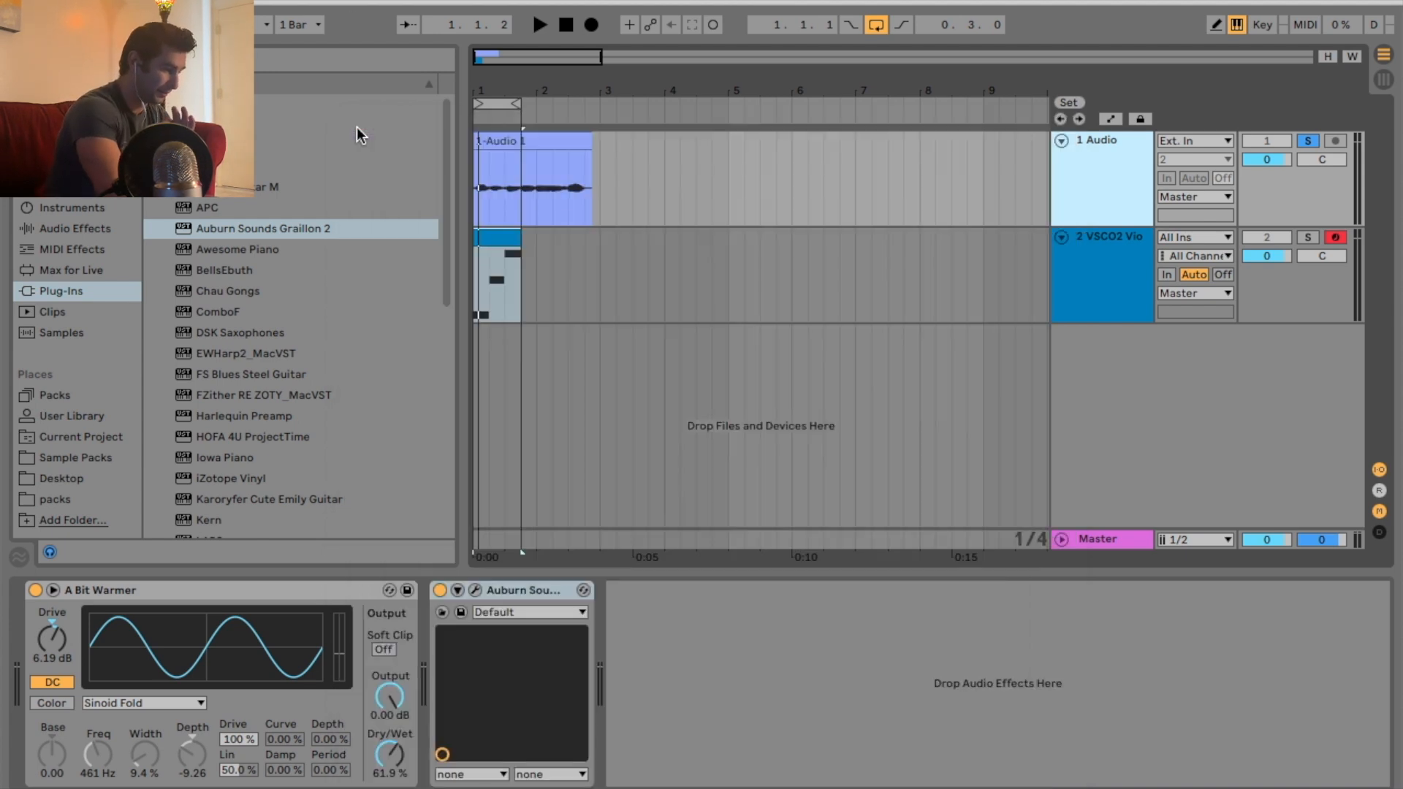
# - Turn off the arrangement loop and play the vocal clip, bypassing Graillon 2 during playback for comparison
pyautogui.moveTo(508, 95); pyautogui.dragTo(619, 131)
pyautogui.click(876, 24)
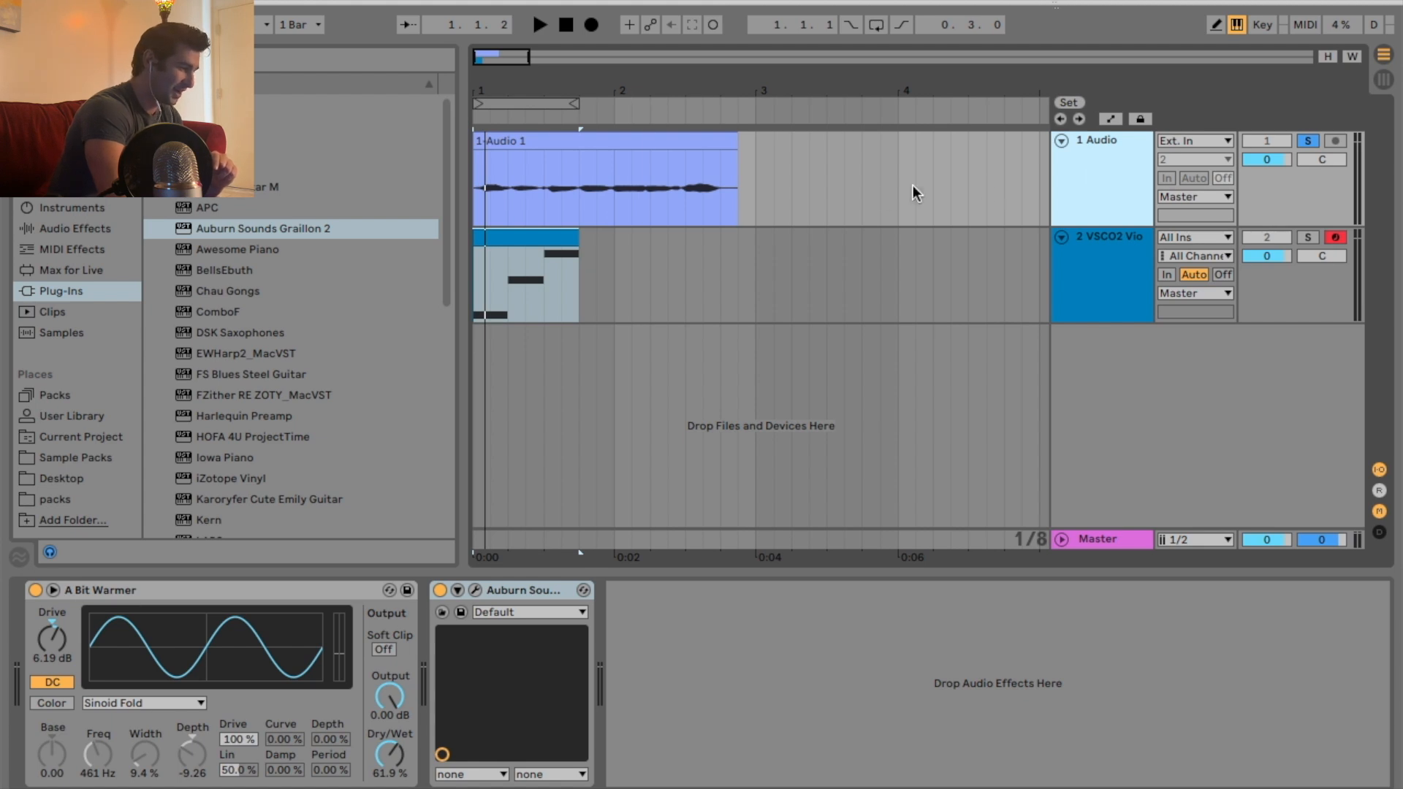
pyautogui.click(539, 25)
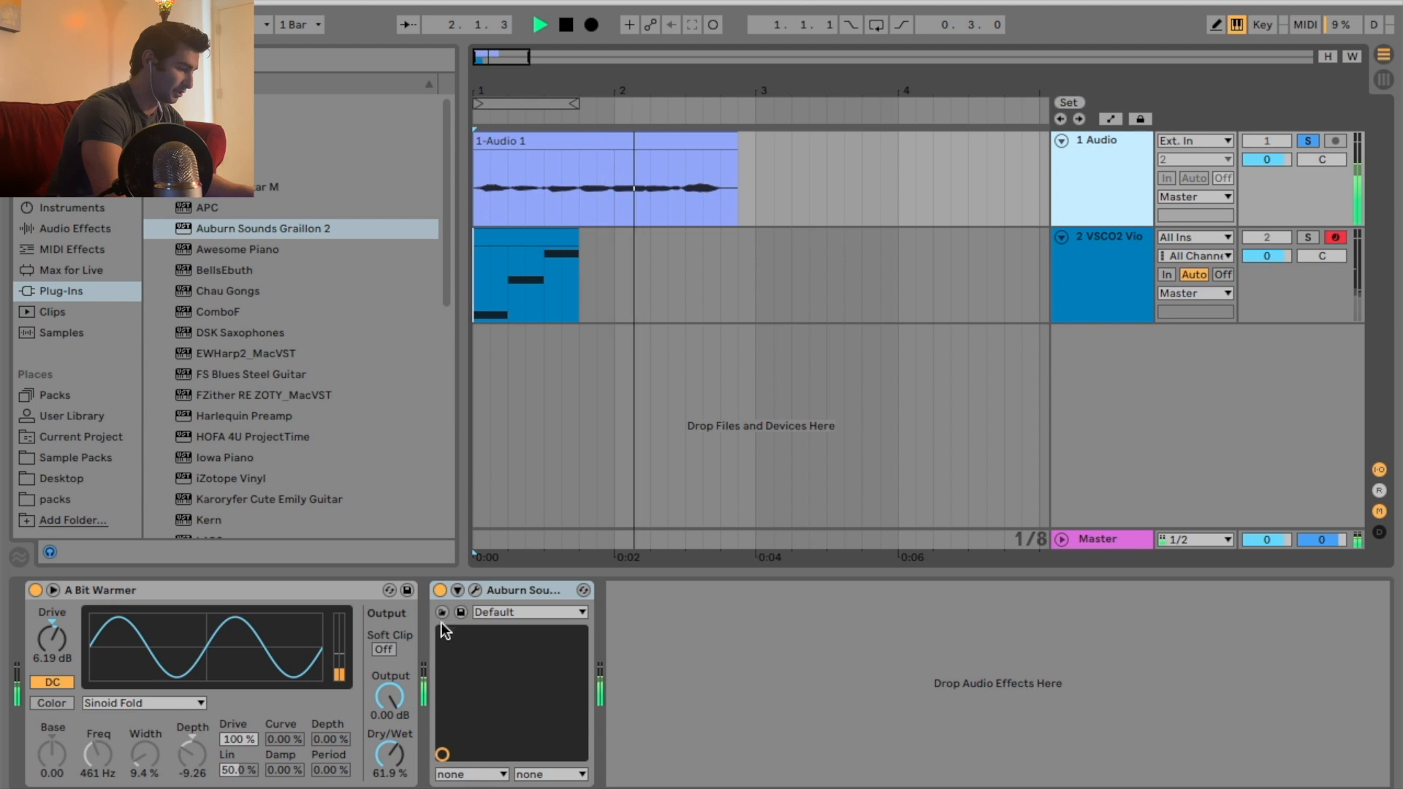
pyautogui.click(440, 590)
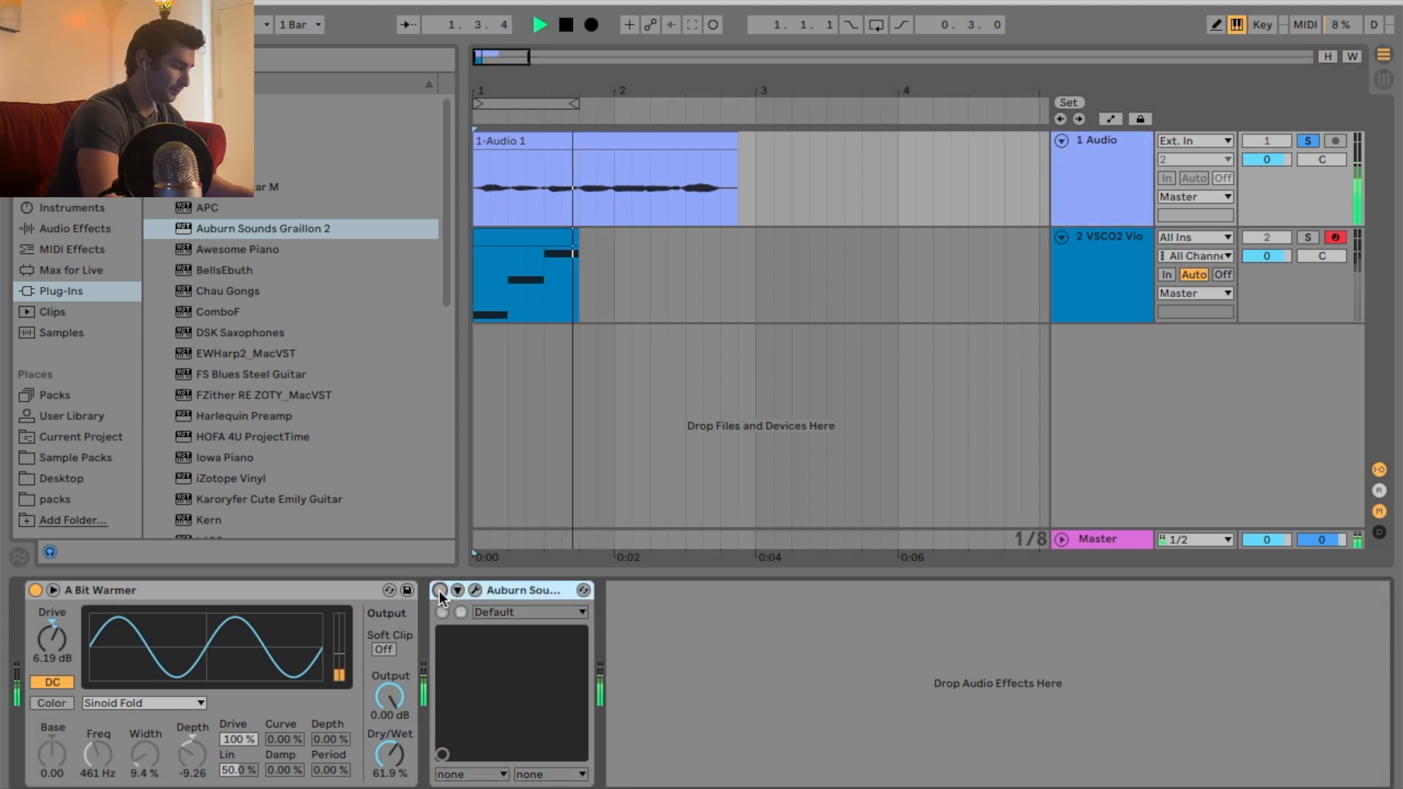
pyautogui.press('space')
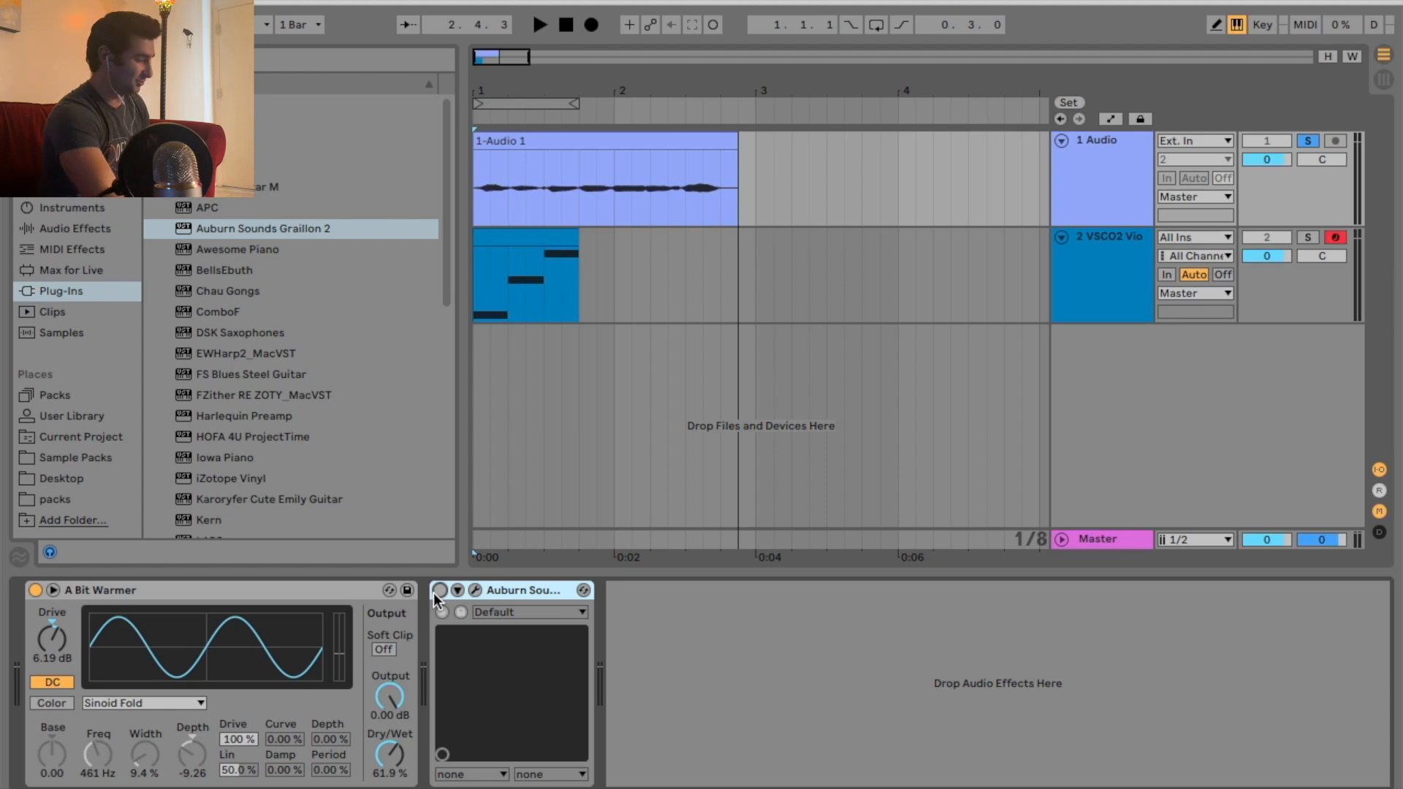
# - Open the Graillon 2 interface and play the vocal to examine its note circle and waveform display
pyautogui.click(475, 591)
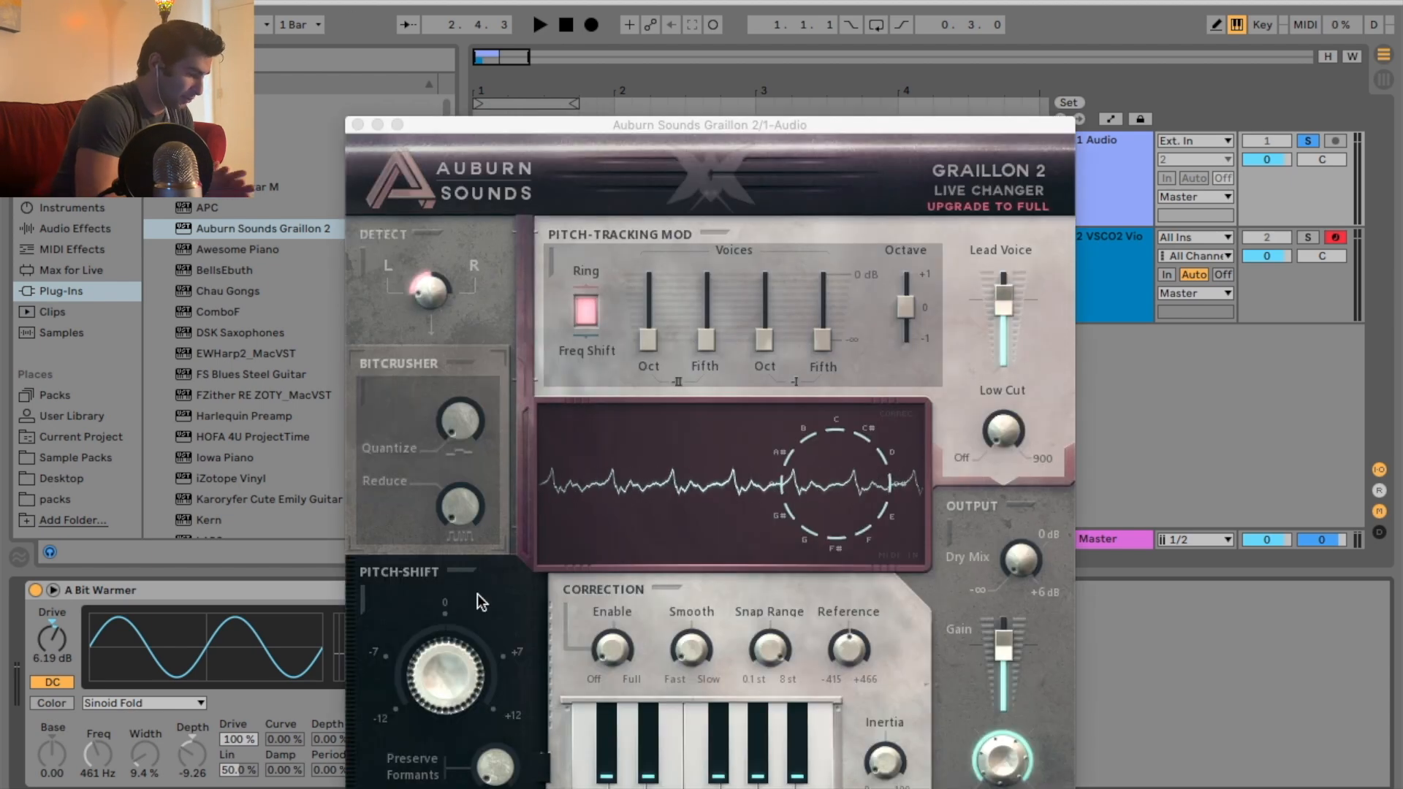
pyautogui.press('space')
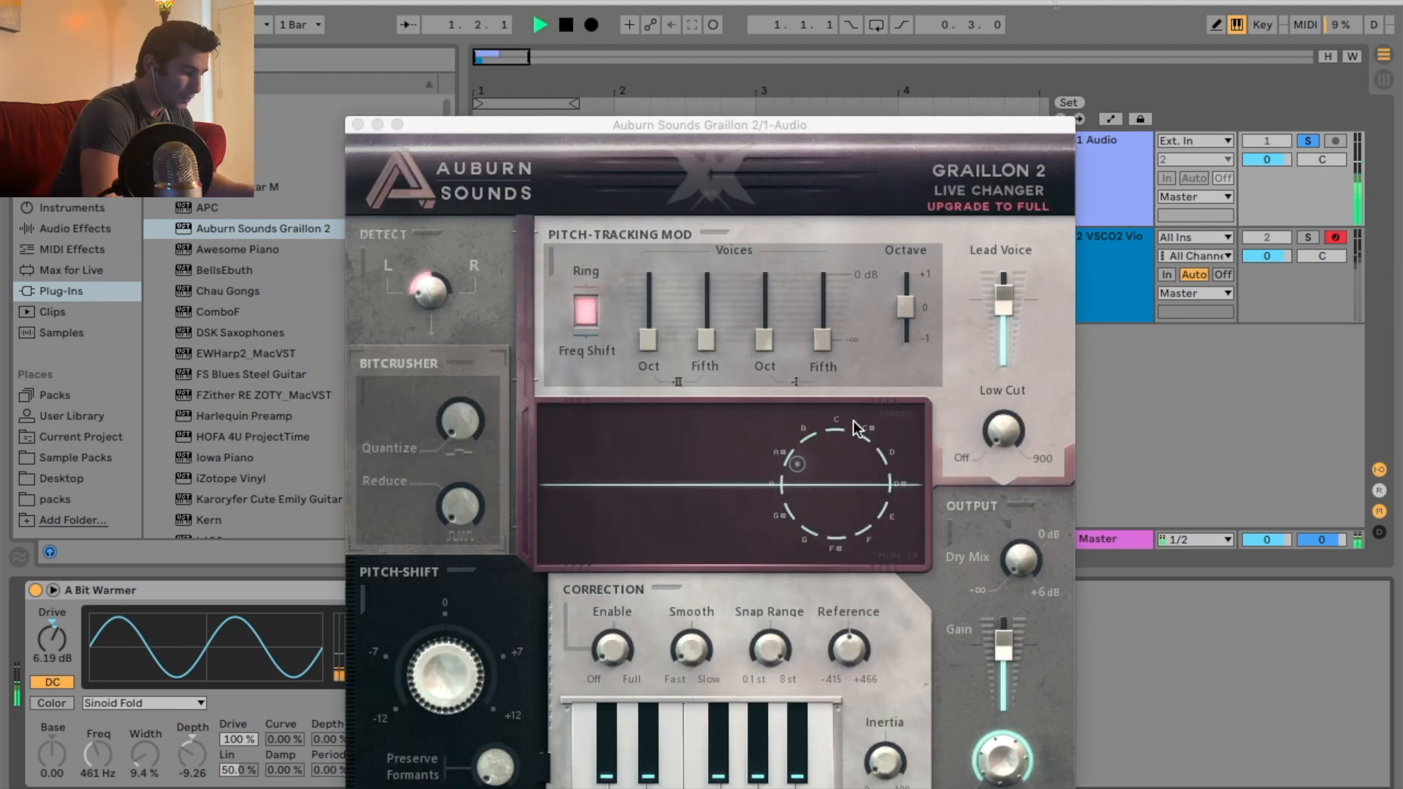
pyautogui.press('space')
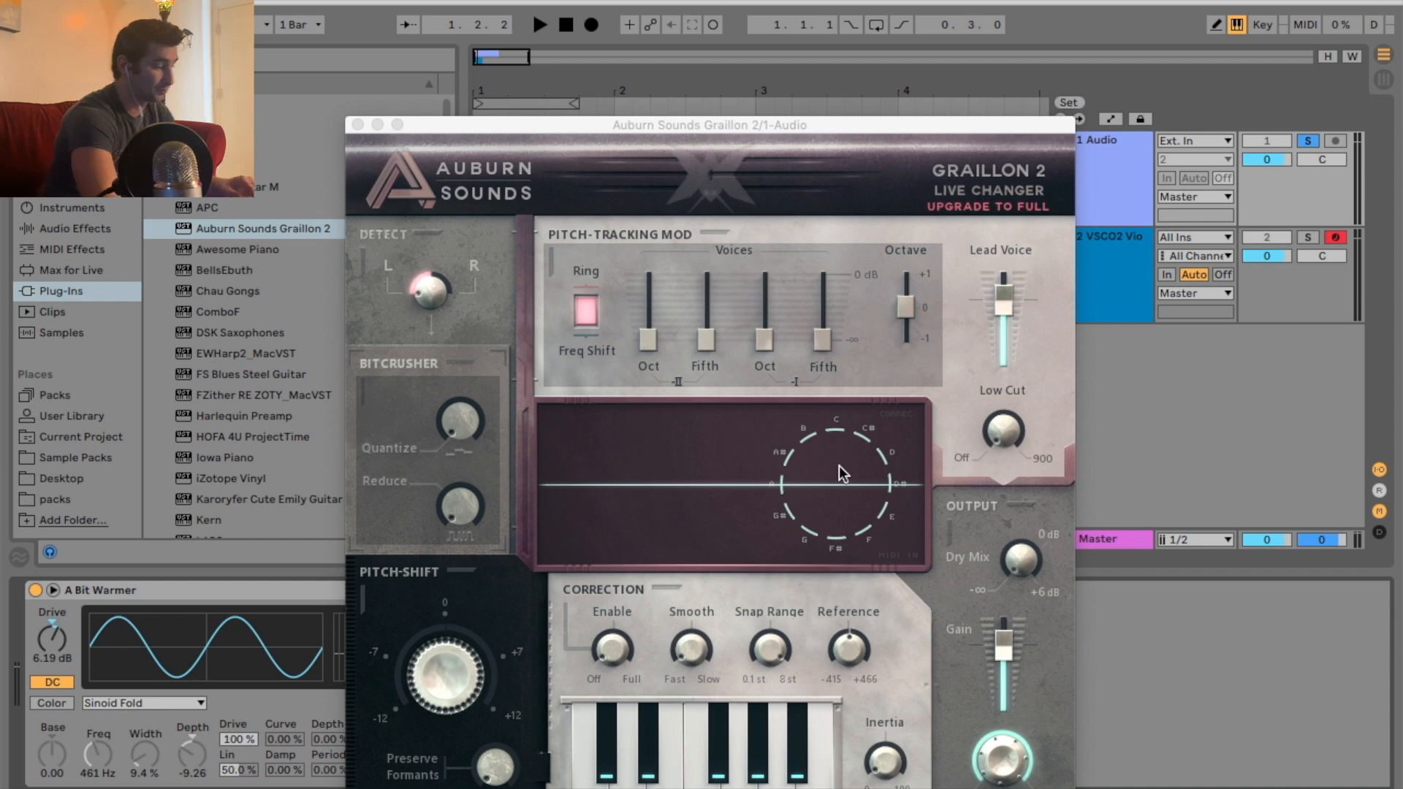
pyautogui.press('space')
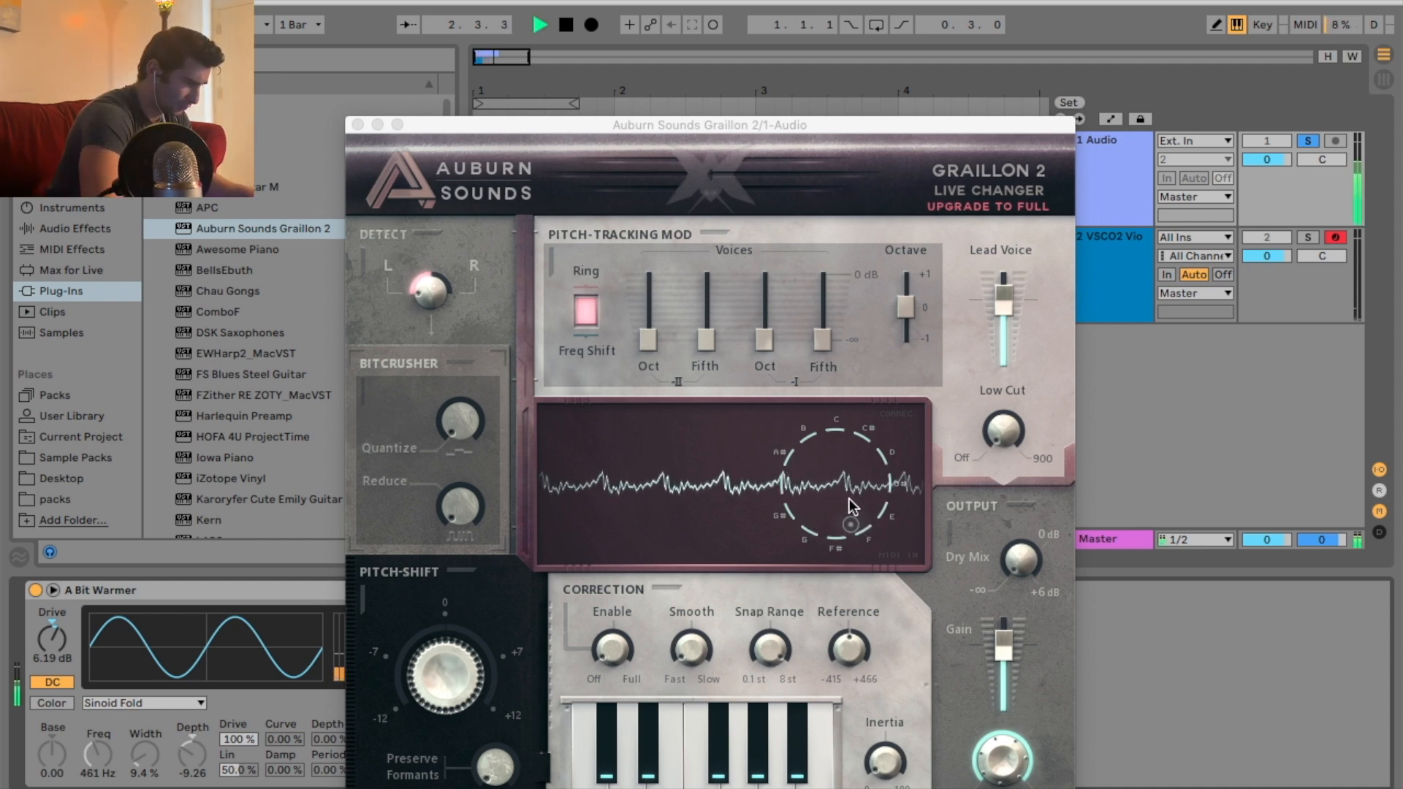
pyautogui.press('space')
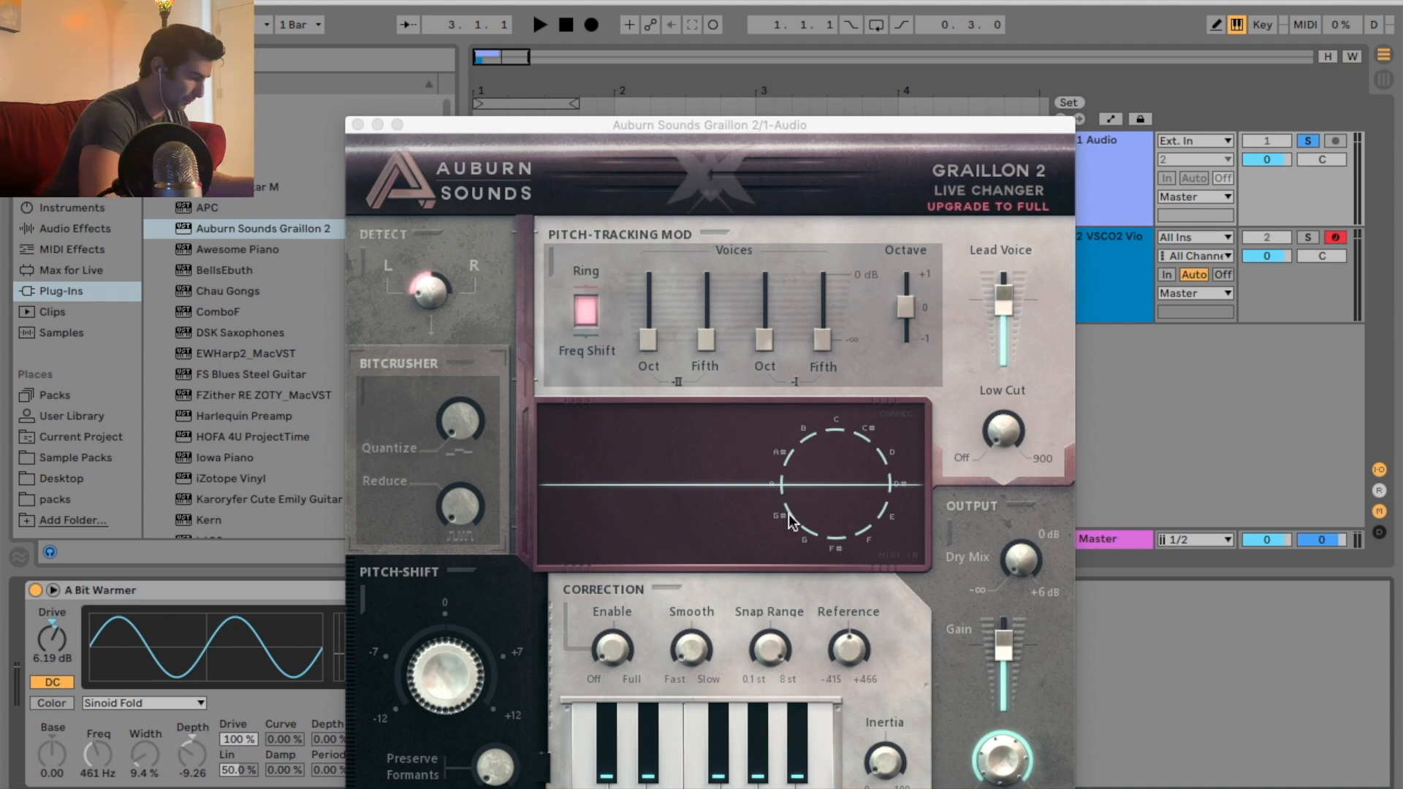
# - Play the vocal while raising Graillon 2's Pitch-Shift to its +12 maximum
pyautogui.press('space')
pyautogui.moveTo(442, 674); pyautogui.dragTo(448, 348)
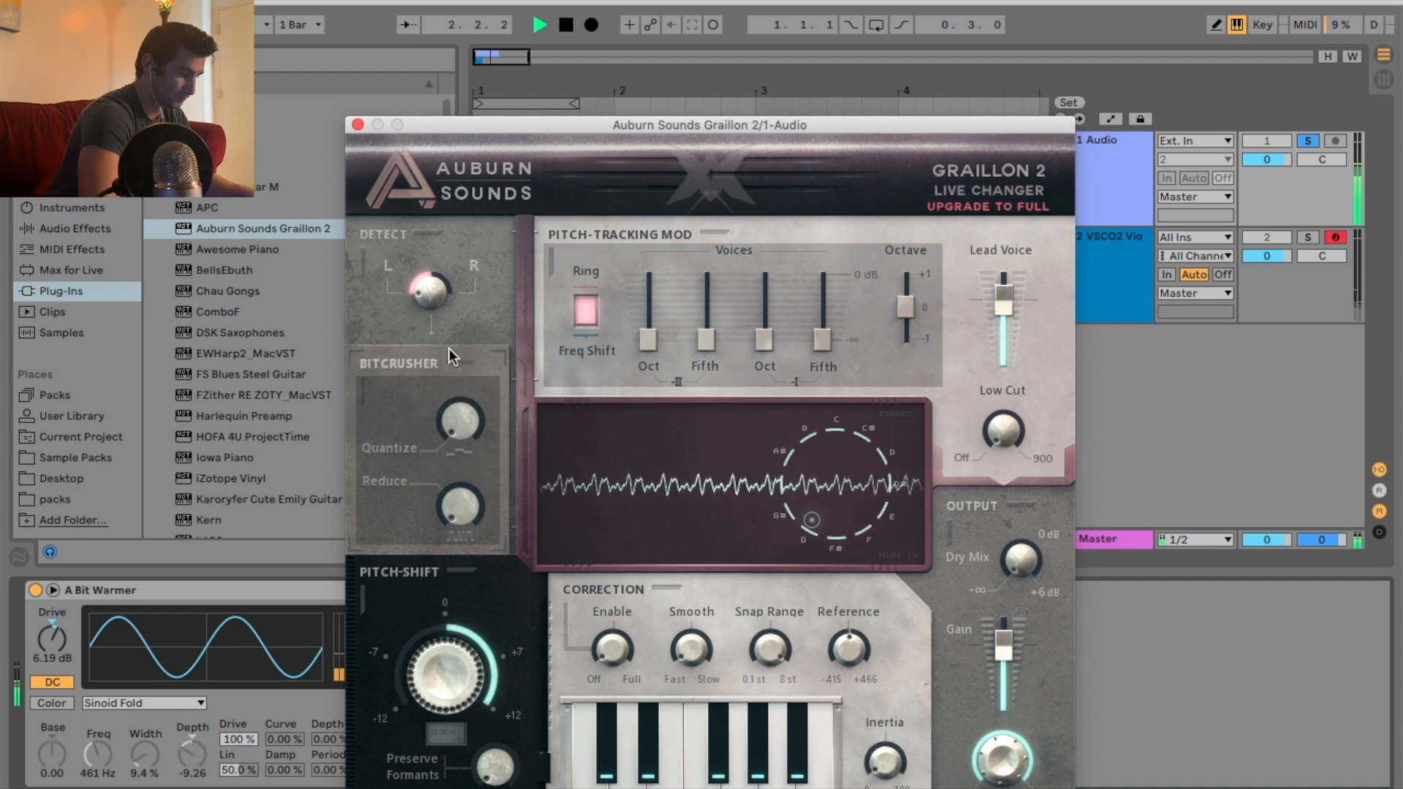
pyautogui.press('space')
# - Set Graillon 2's Pitch-Shift to -12.00 st and play back the lowered vocal
pyautogui.doubleClick(449, 677)
pyautogui.moveTo(448, 677); pyautogui.dragTo(432, 782)
pyautogui.moveTo(437, 699); pyautogui.dragTo(423, 761)
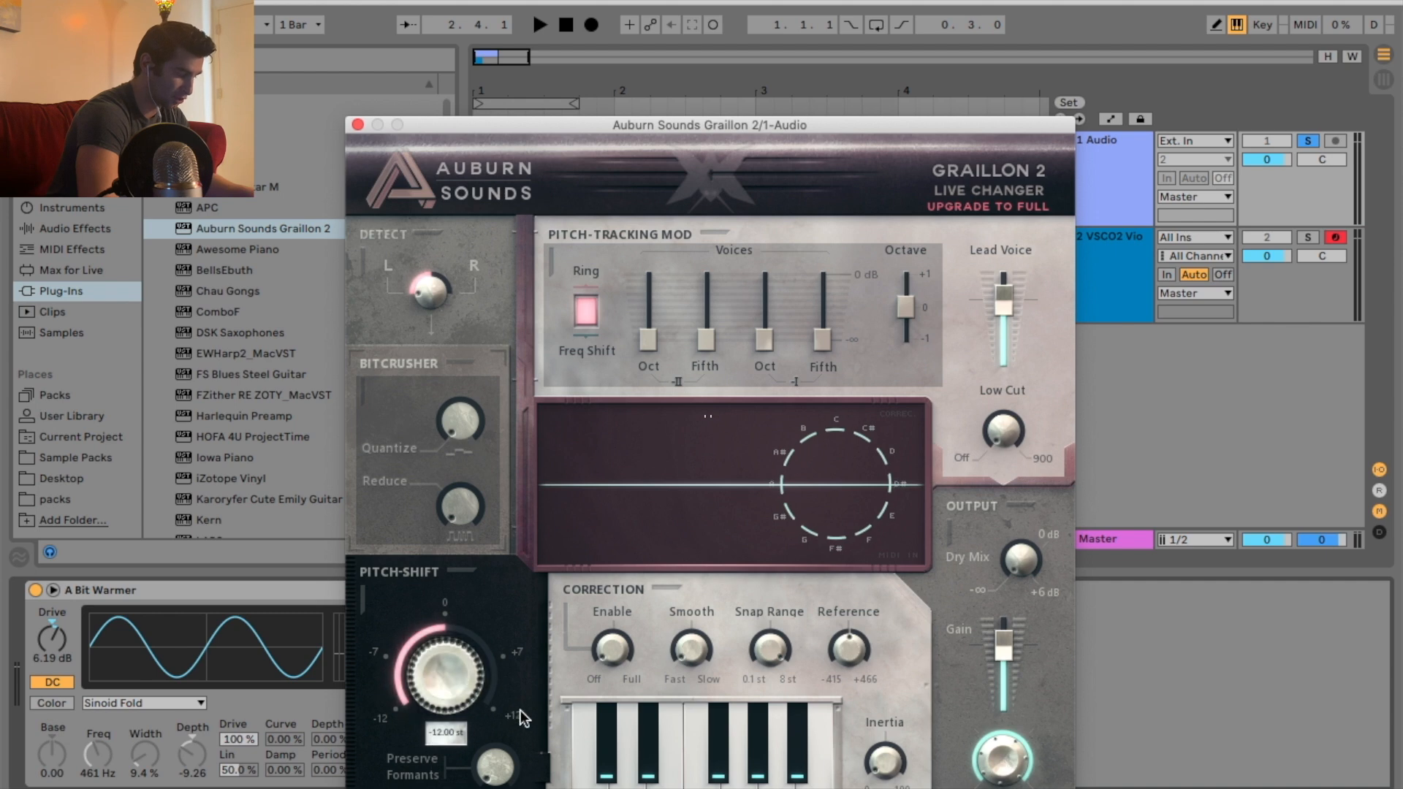
pyautogui.press('space')
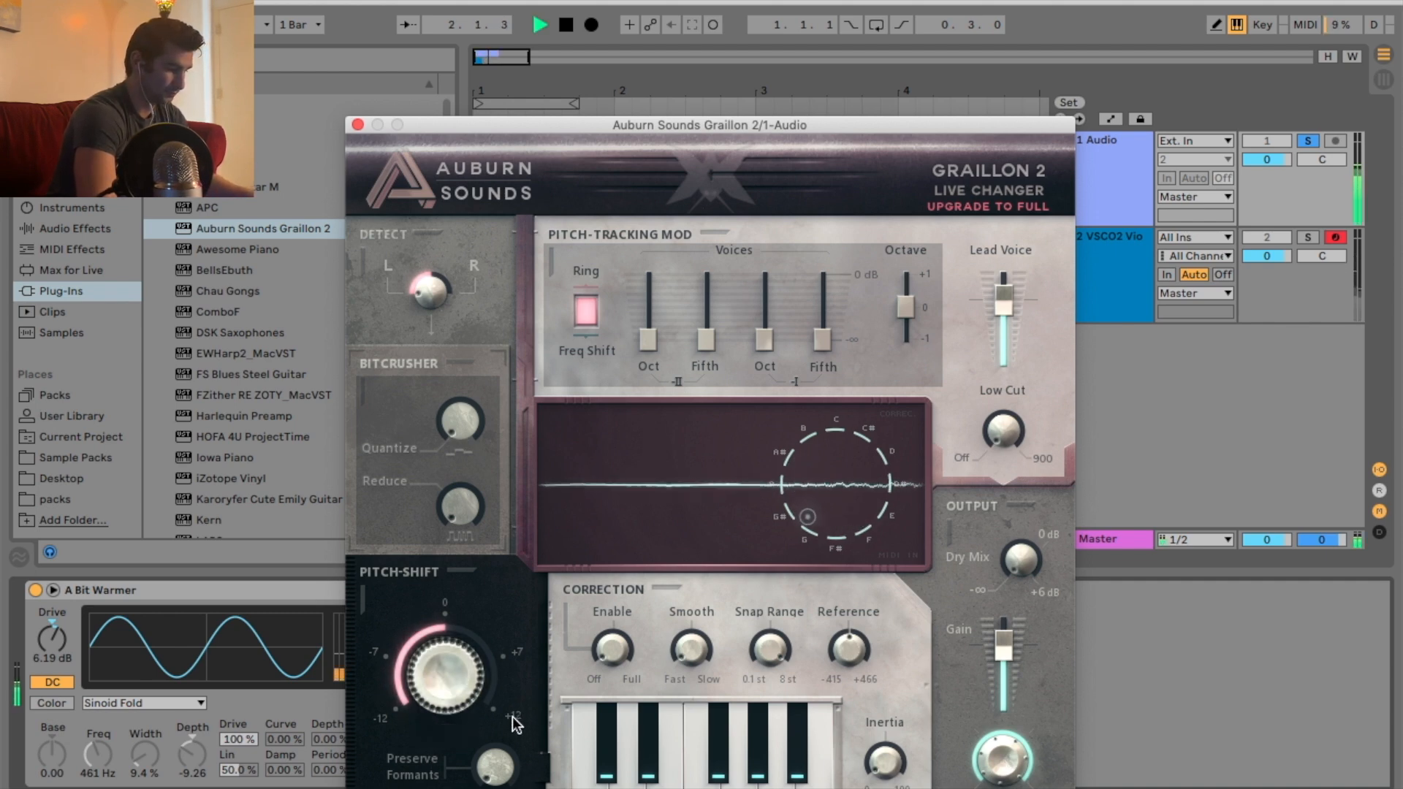
pyautogui.press('space')
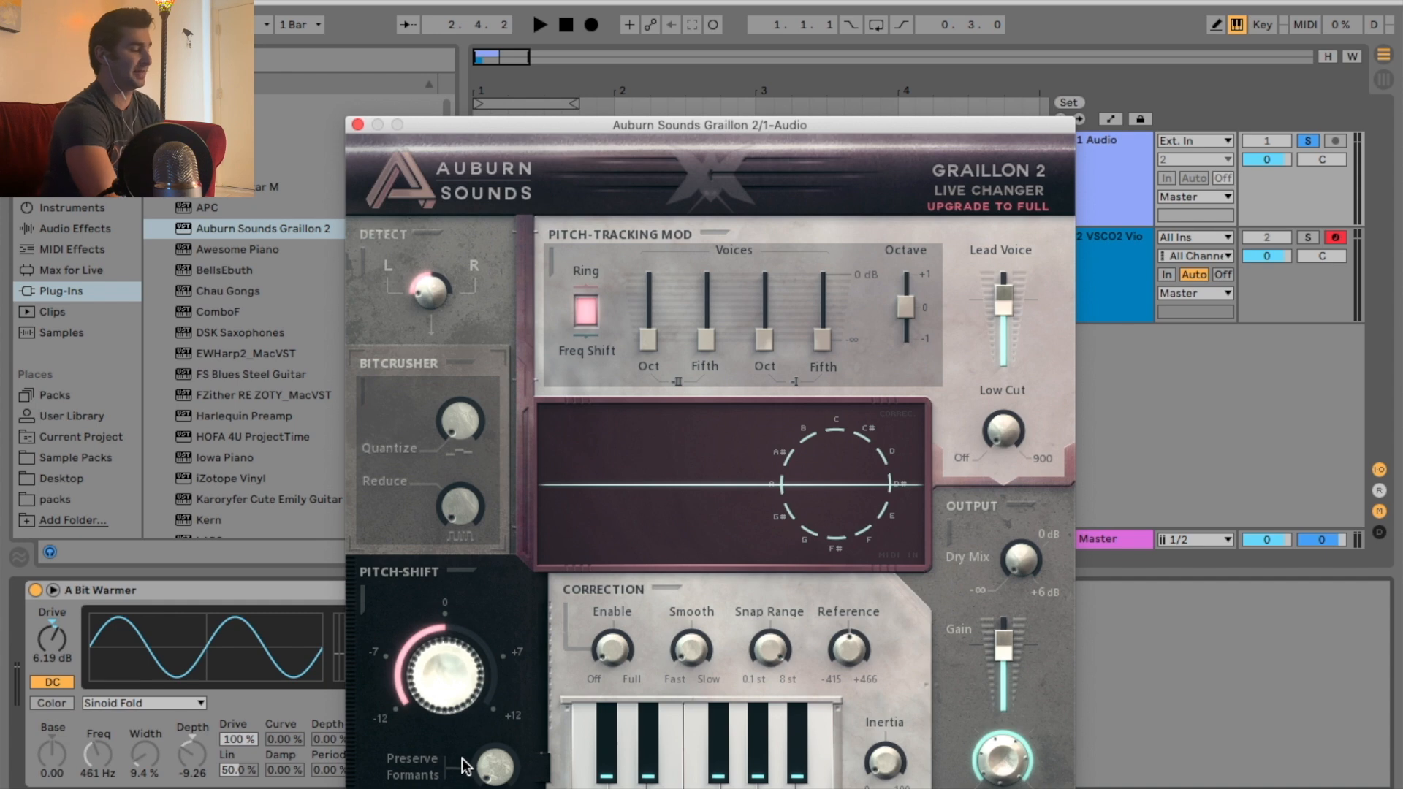
# - Enable Preserve Formants and audition the vocal at -12 and at +12 Pitch-Shift
pyautogui.click(495, 766)
pyautogui.press('space')
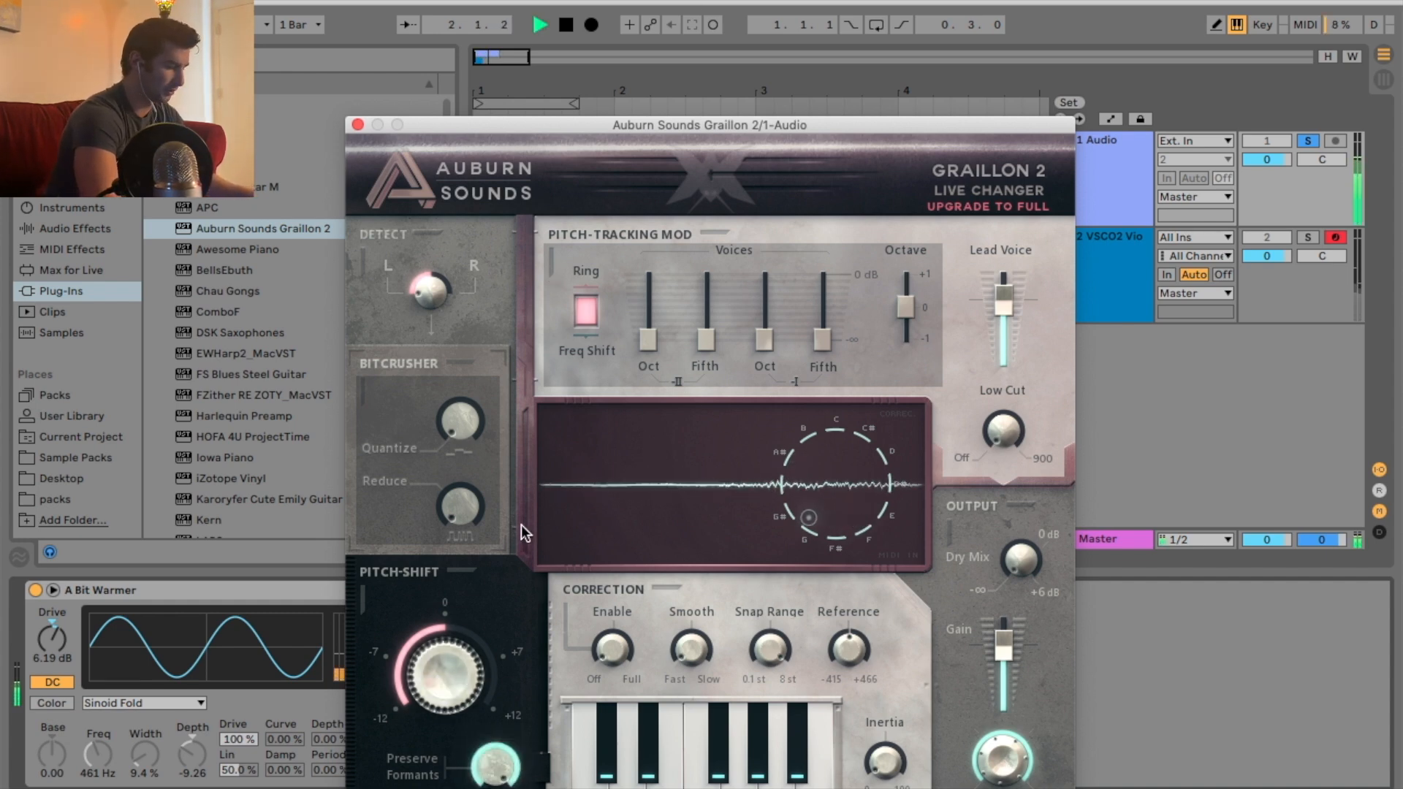
pyautogui.press('space')
pyautogui.moveTo(479, 623); pyautogui.dragTo(475, 231)
pyautogui.press('space')
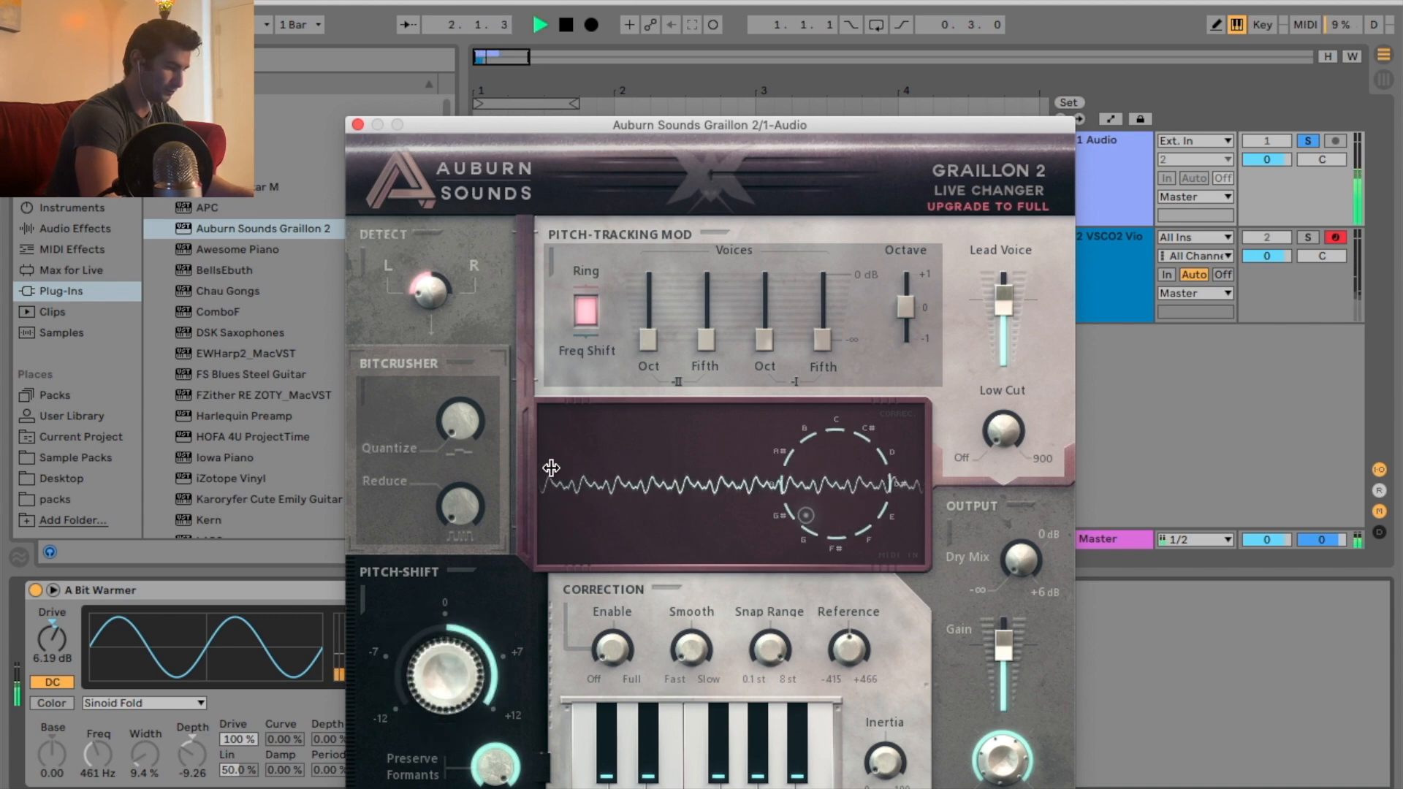
pyautogui.press('space')
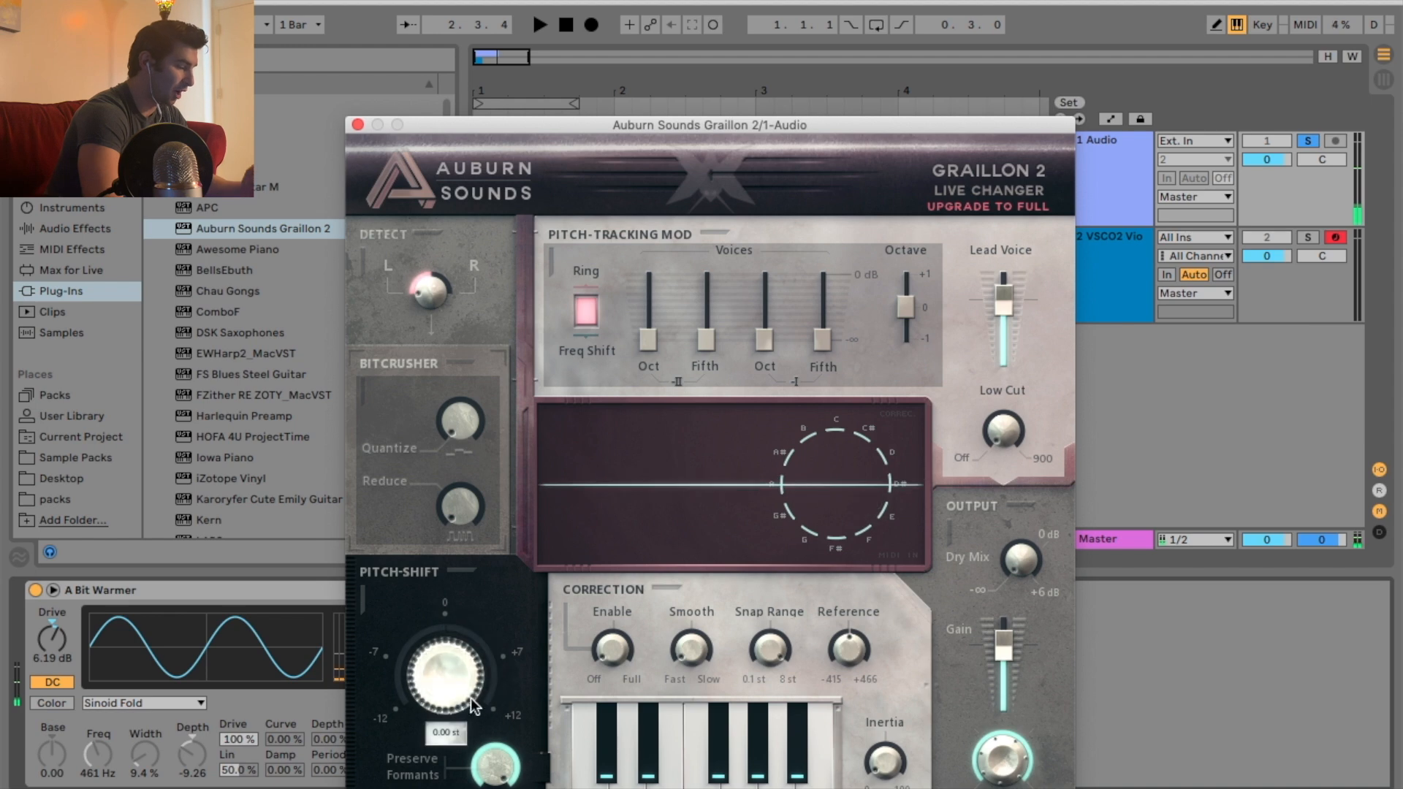
# - Close the Graillon 2 window and check the warp mode in the 1-Audio 1 clip's sample settings
pyautogui.click(358, 125)
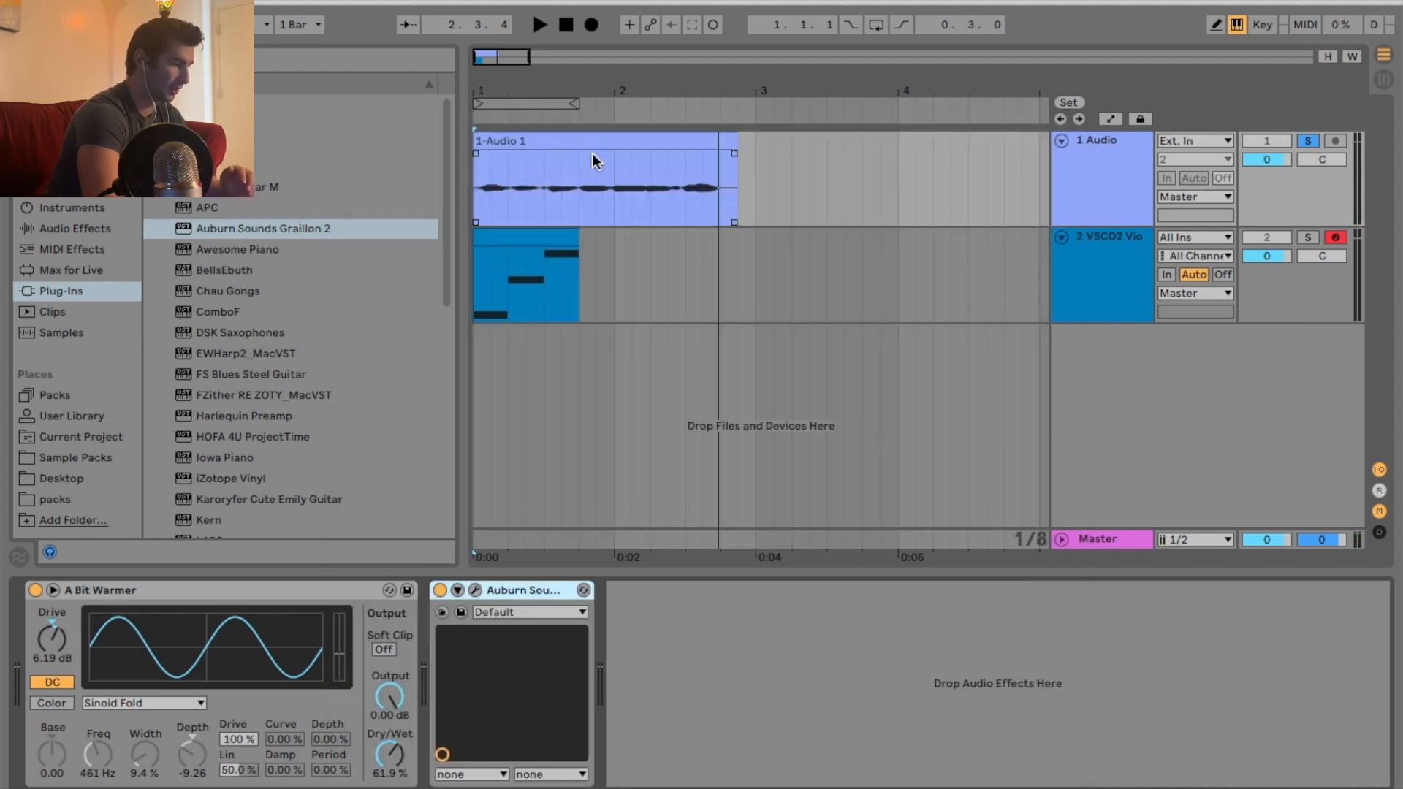
pyautogui.click(595, 145)
pyautogui.click(1118, 788)
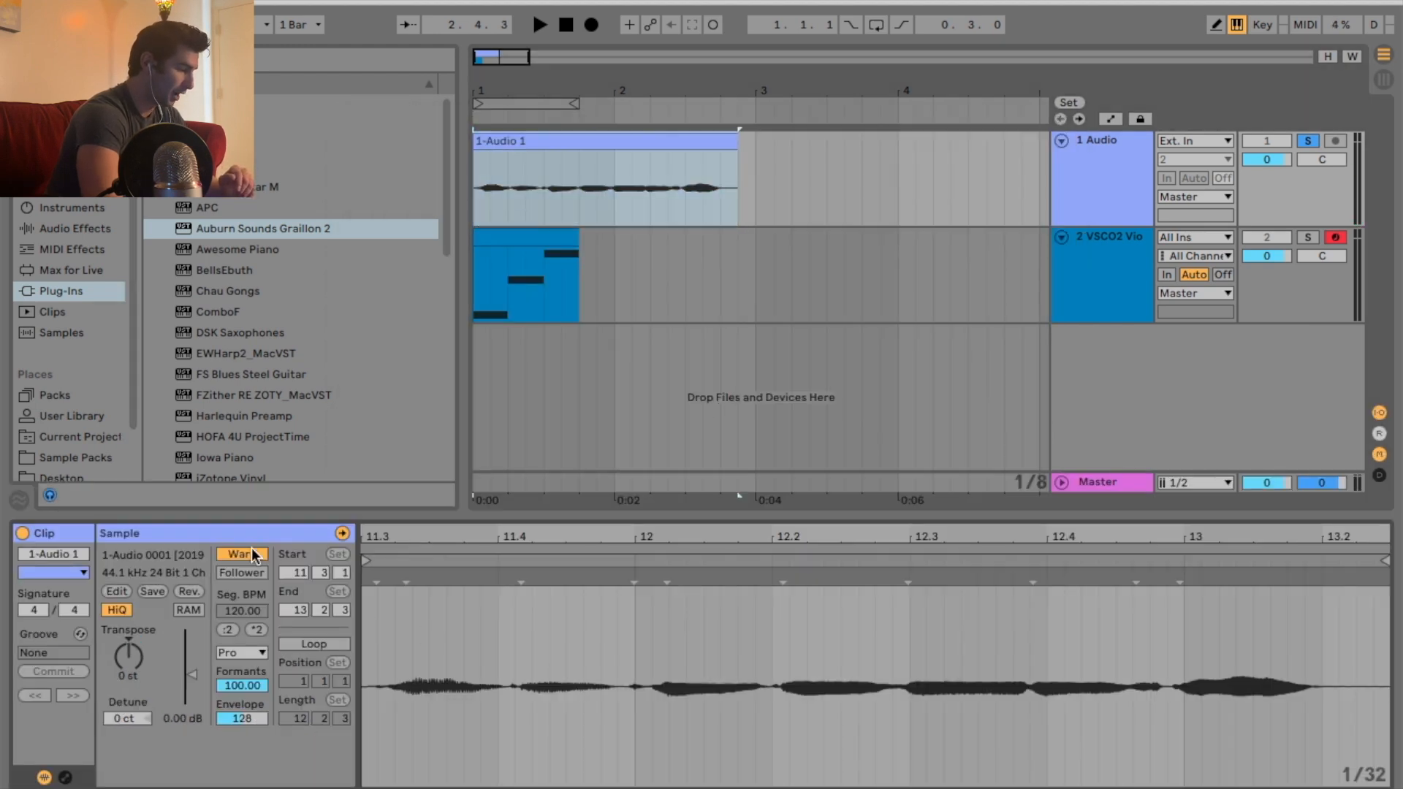
pyautogui.click(242, 652)
pyautogui.click(238, 731)
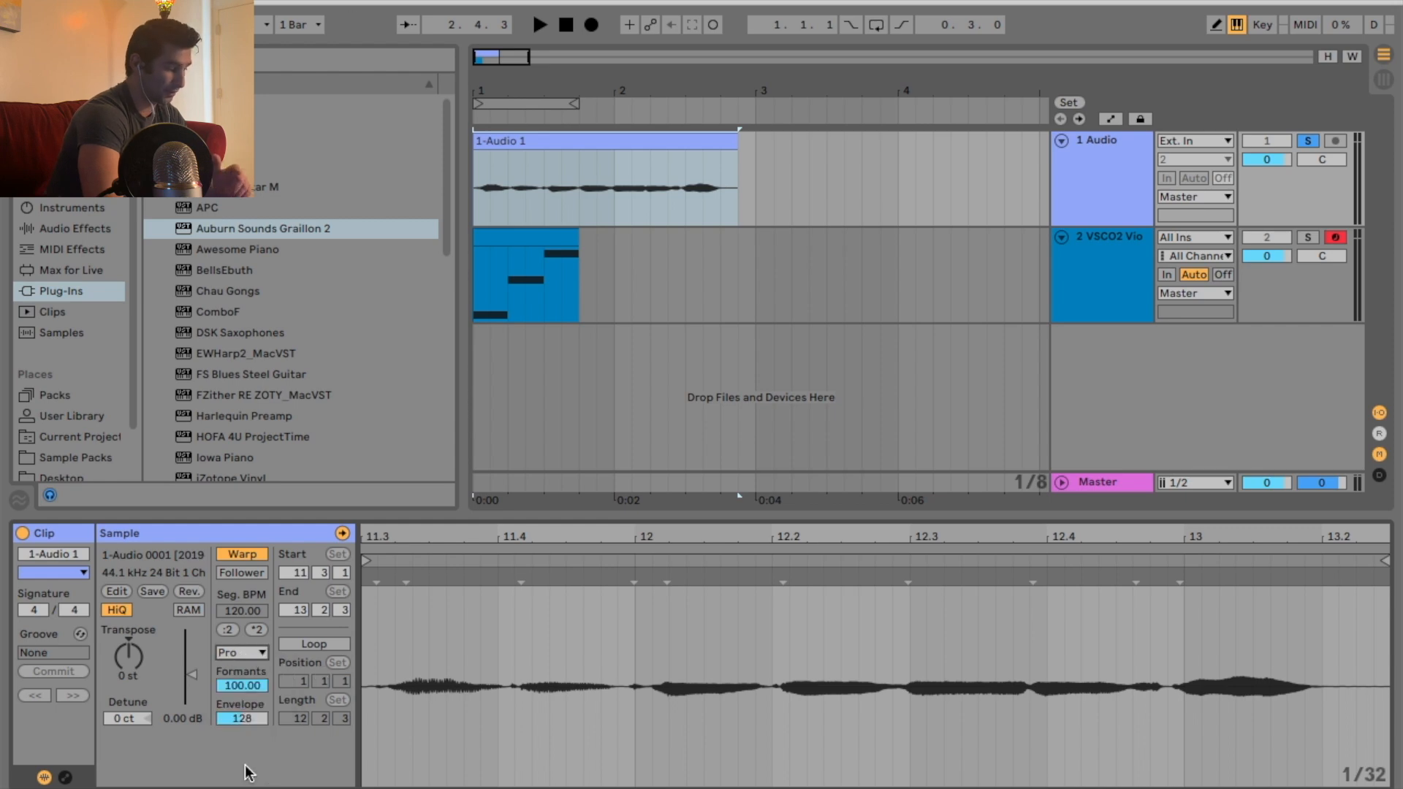
# - Try transposing the 1-Audio 1 clip, play it back, and return to the track's device chain
pyautogui.moveTo(128, 655); pyautogui.dragTo(129, 627)
pyautogui.press('space')
pyautogui.press('space')
pyautogui.click(1132, 165)
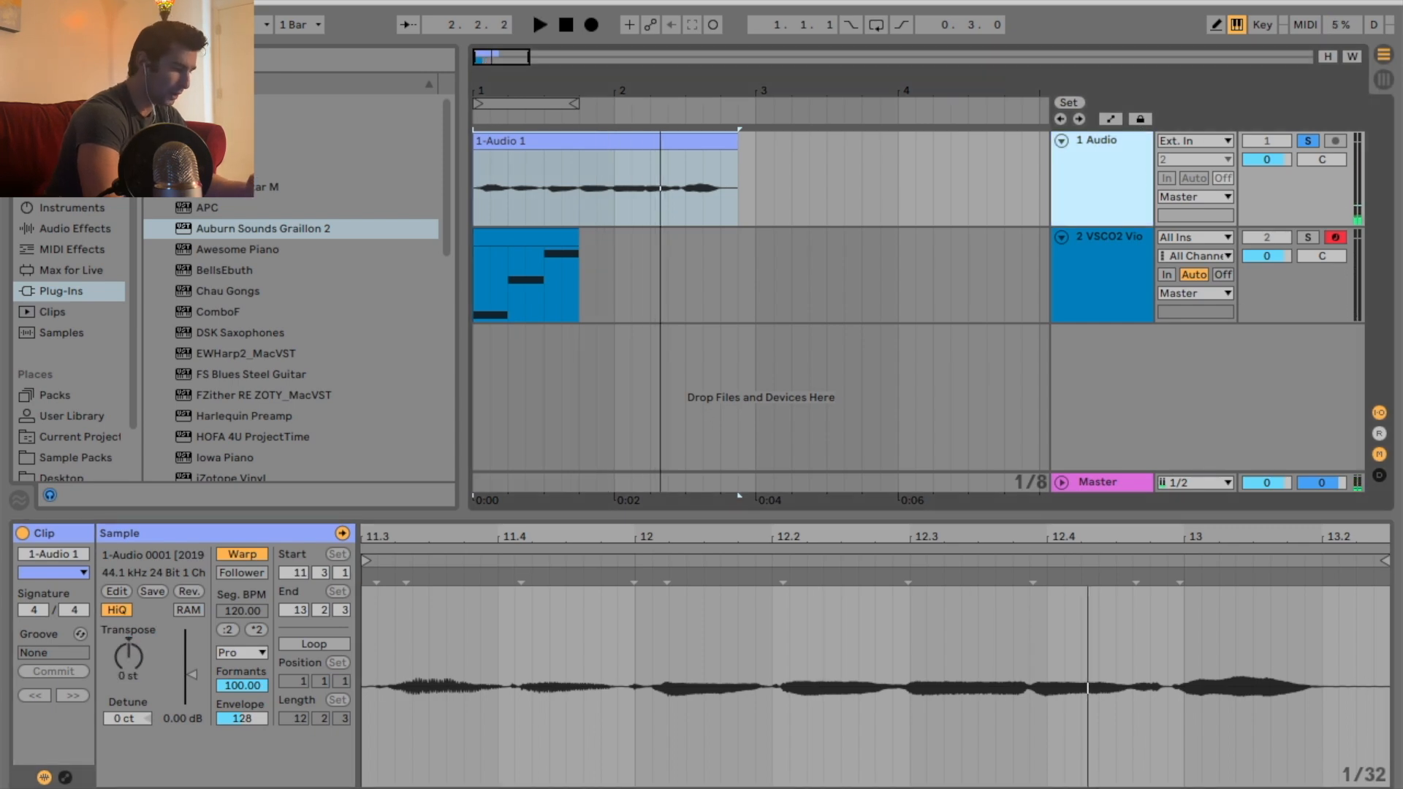
pyautogui.hotkey('shift', 'Tab')
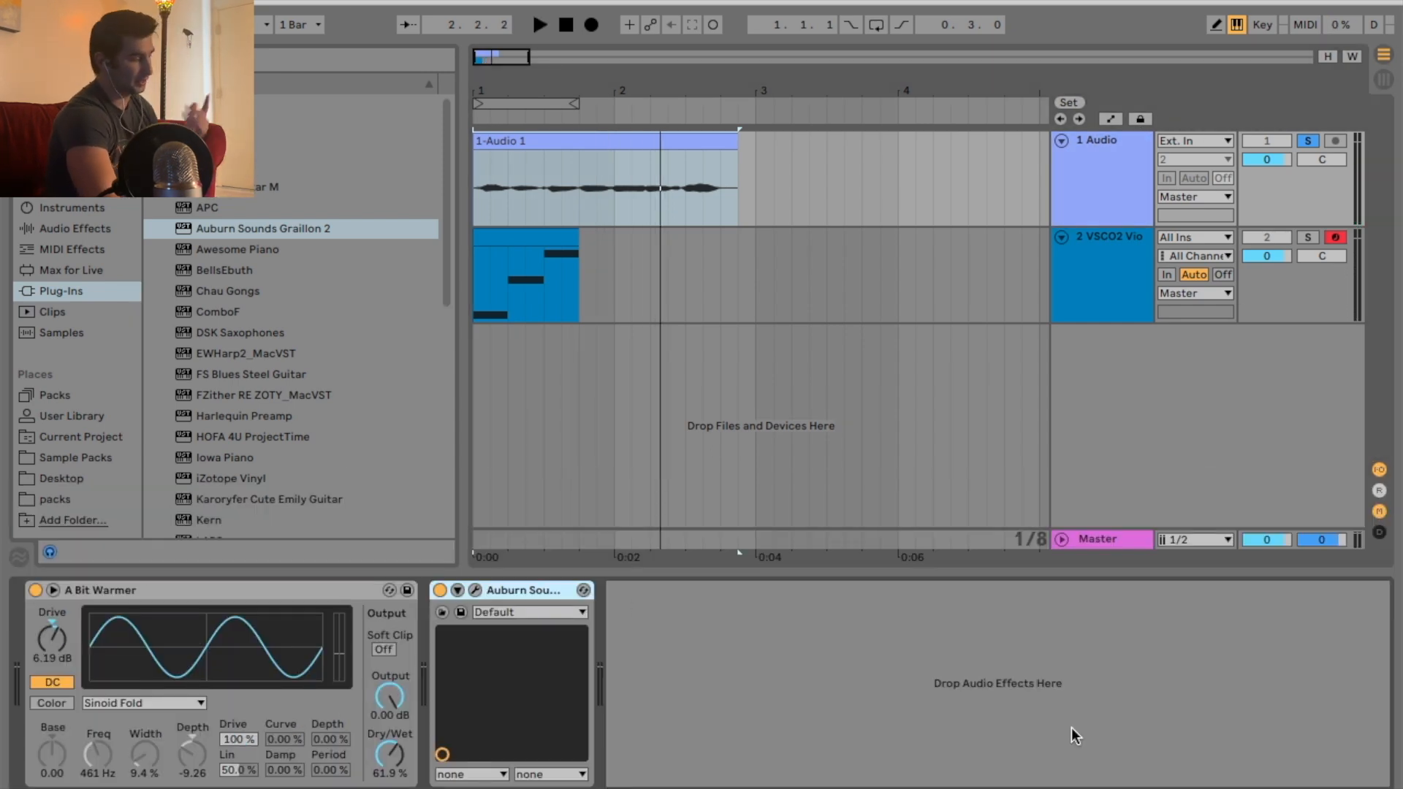
# - Reopen Graillon 2, uncover the timeline, and enable an arrangement loop of length 1.3.0 from bar 1 over the vocal
pyautogui.click(474, 591)
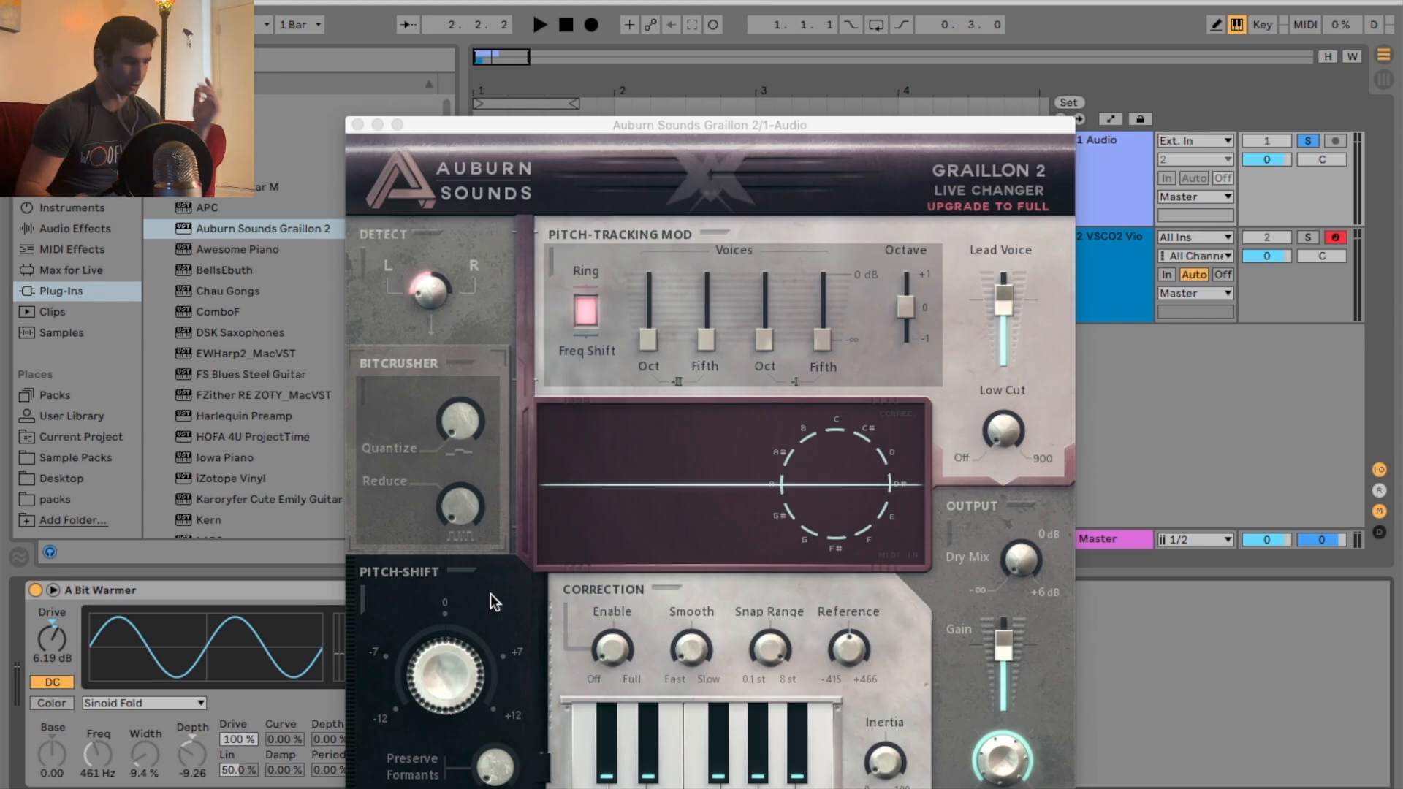
pyautogui.moveTo(692, 123)
pyautogui.mouseDown()
pyautogui.moveTo(687, 182)
pyautogui.moveTo(688, 144)
pyautogui.mouseUp()
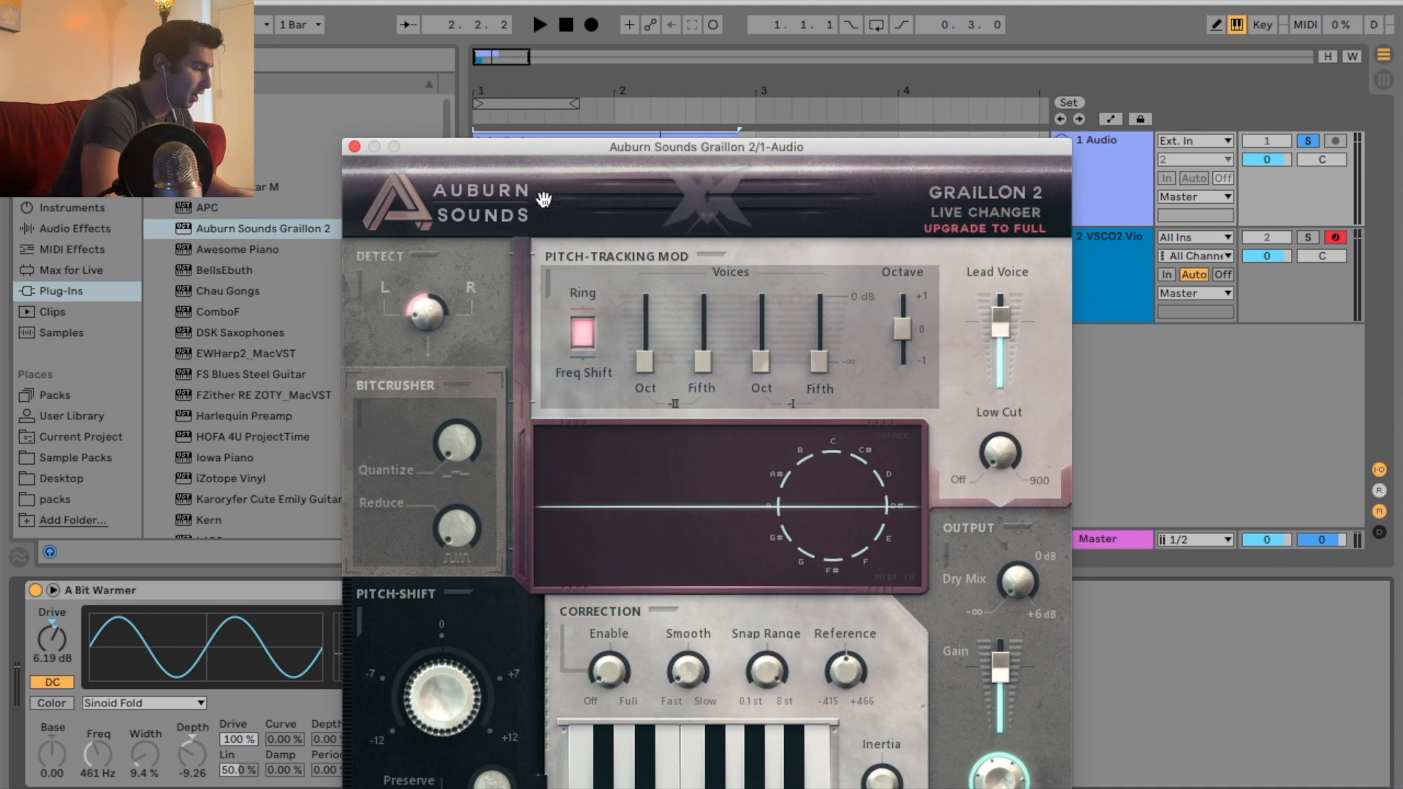
pyautogui.moveTo(585, 150); pyautogui.dragTo(580, 296)
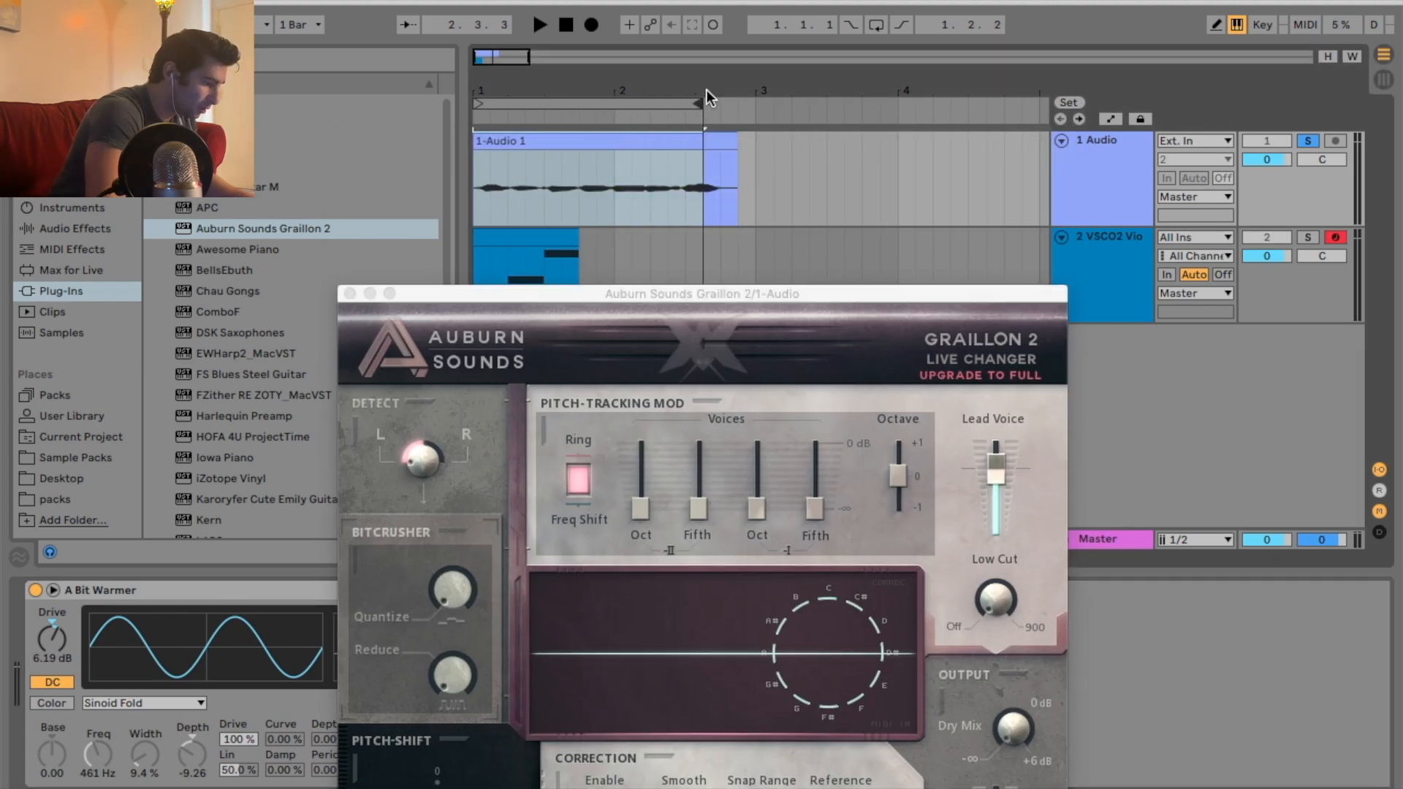
pyautogui.rightClick(671, 105)
pyautogui.click(627, 142)
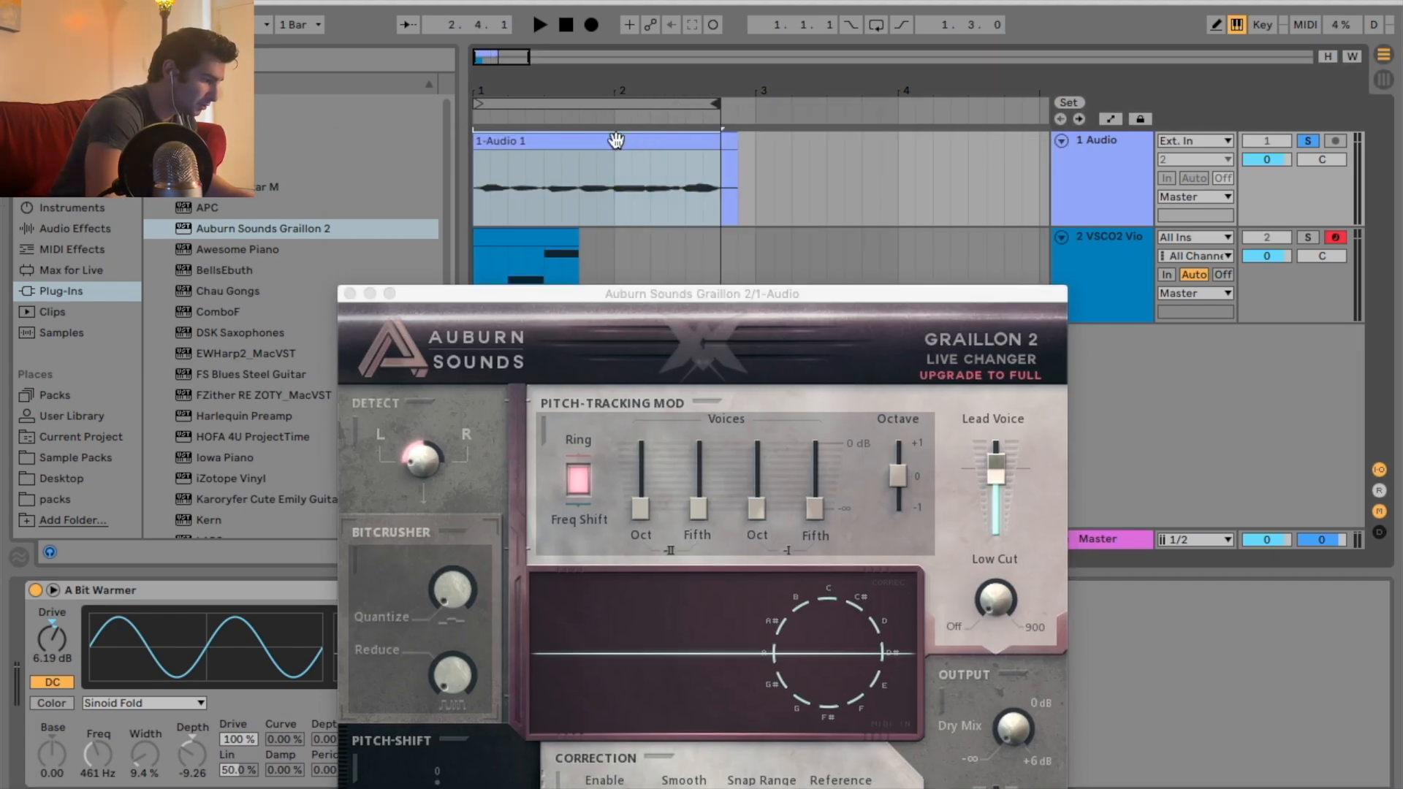
pyautogui.rightClick(617, 141)
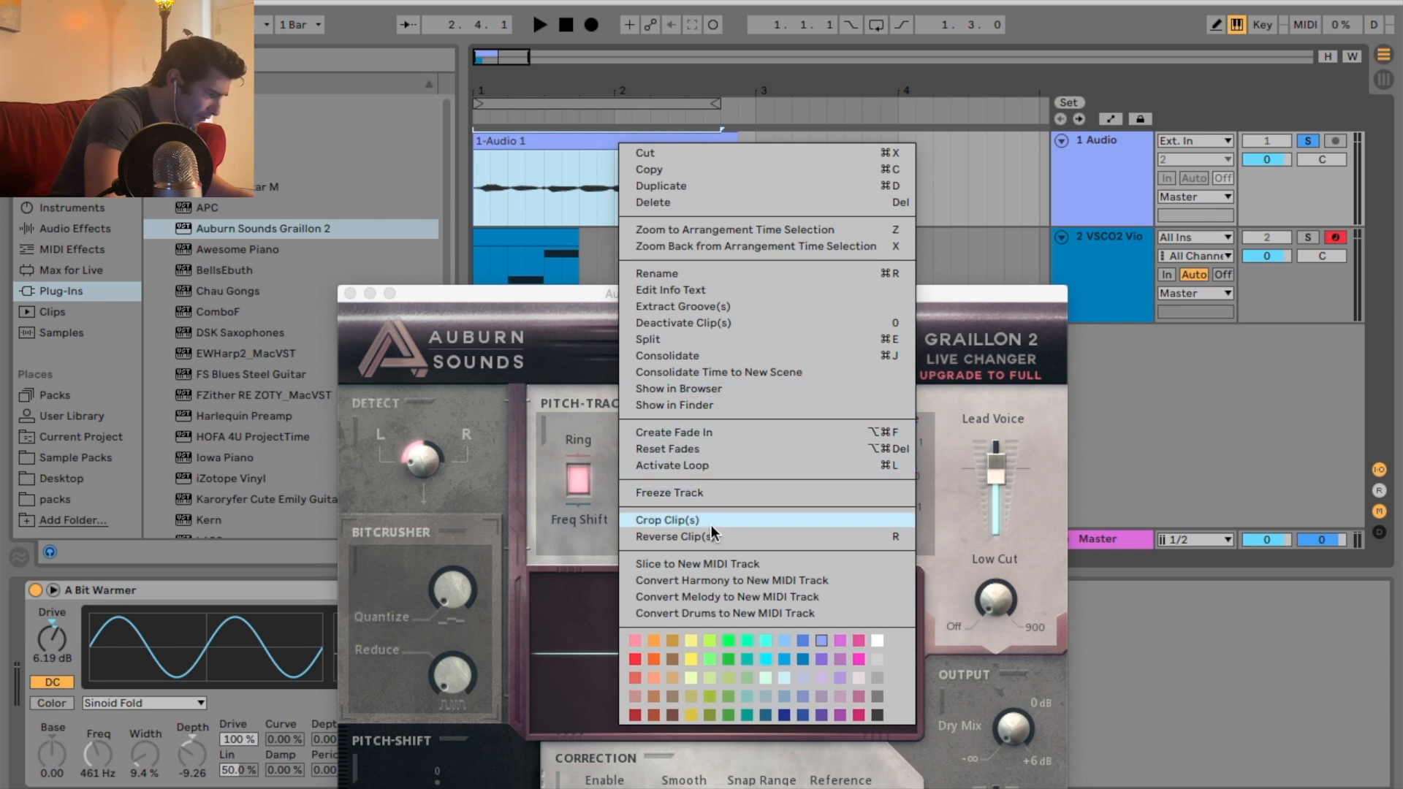
pyautogui.click(721, 456)
# - Play the looped vocal with the full Graillon 2 interface in view and watch the detected pitch
pyautogui.press('space')
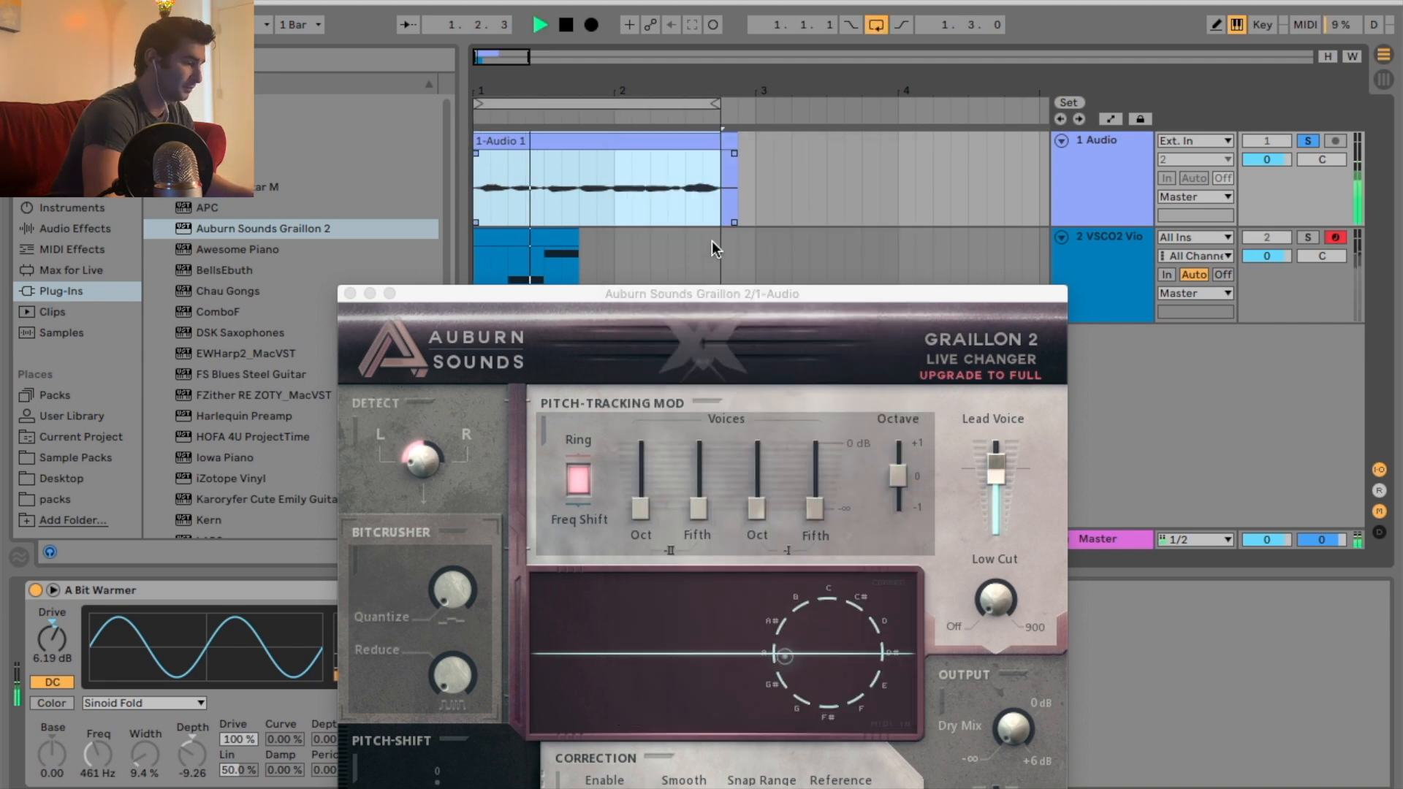
pyautogui.moveTo(718, 286); pyautogui.dragTo(703, 108)
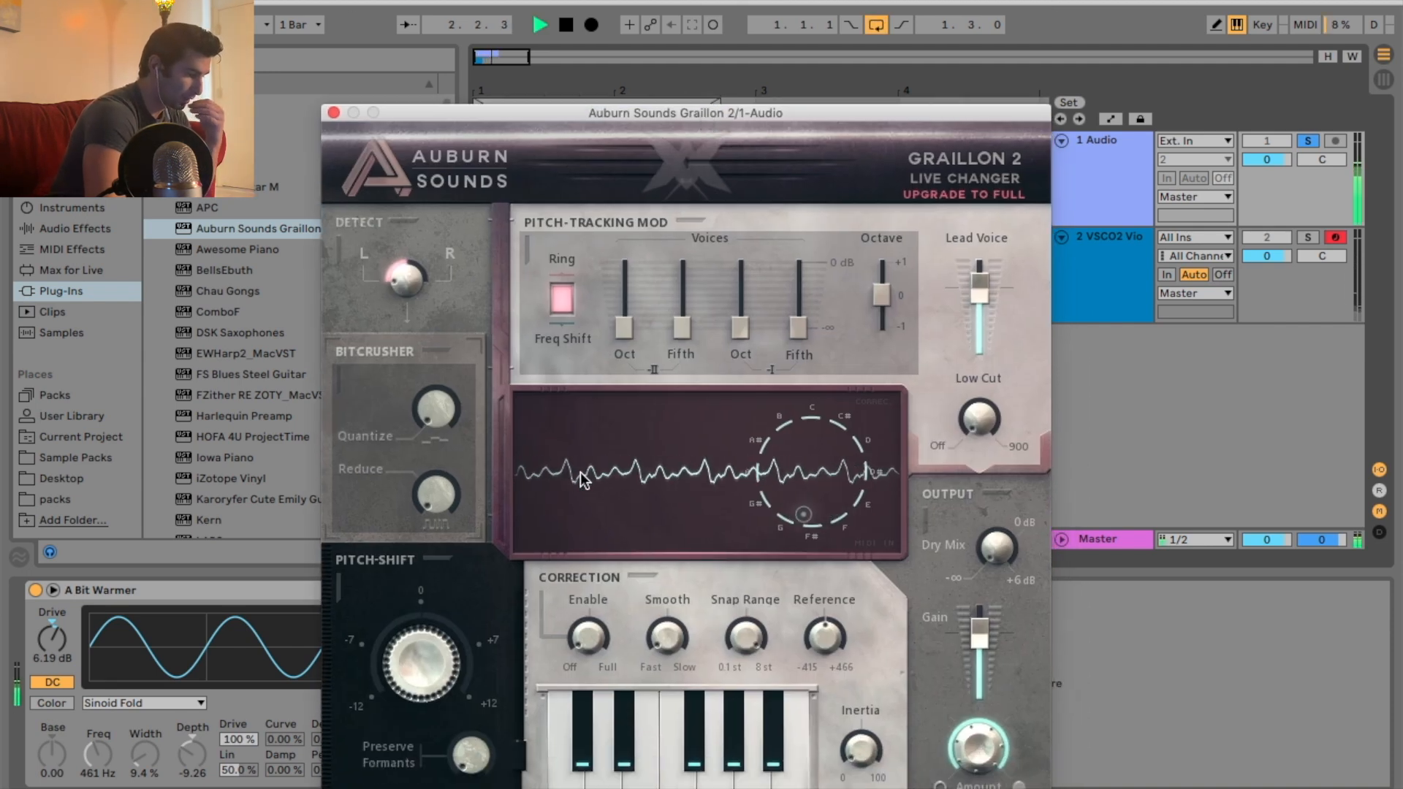
pyautogui.press('space')
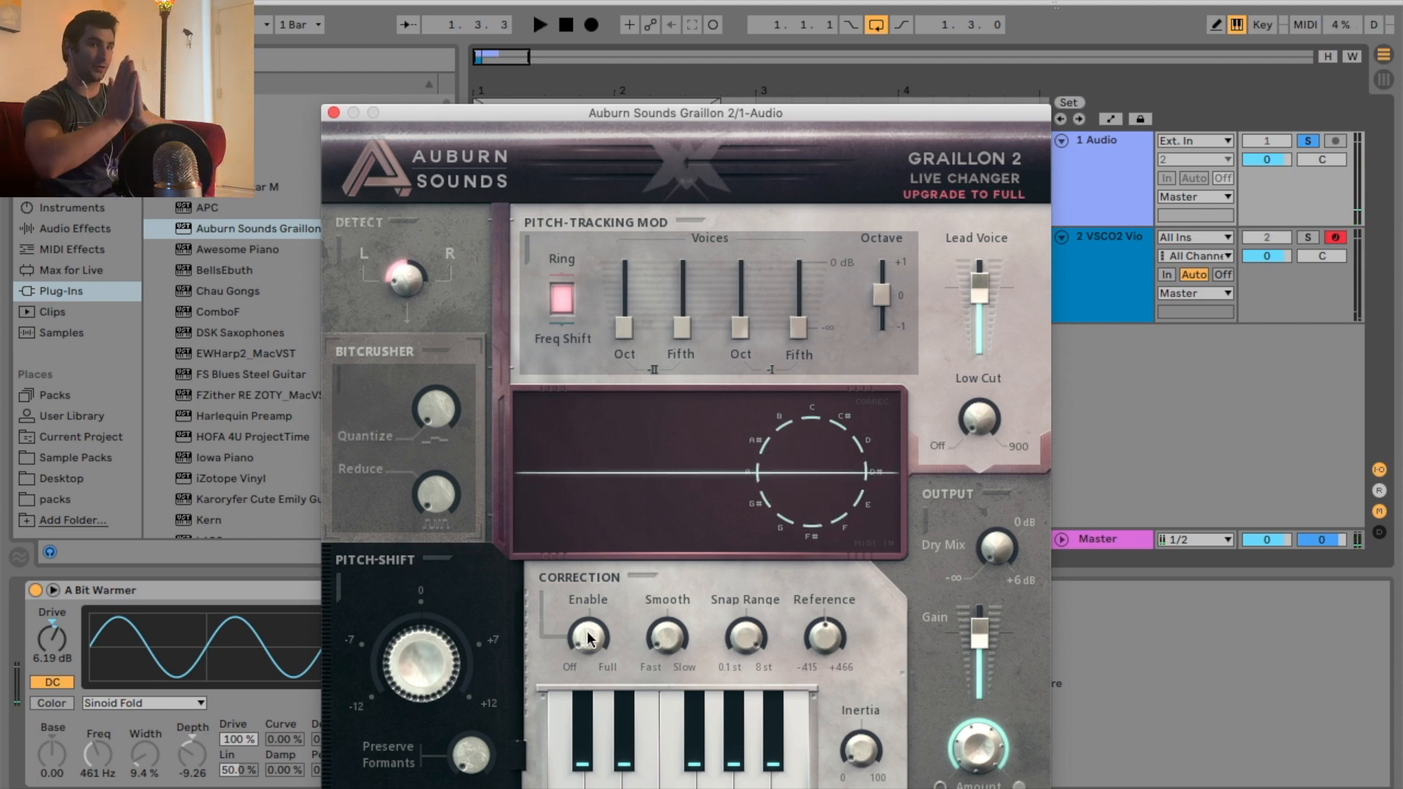
# - Turn Graillon 2's Correction Enable up to Full and play back the corrected vocal
pyautogui.moveTo(588, 640); pyautogui.dragTo(603, 4)
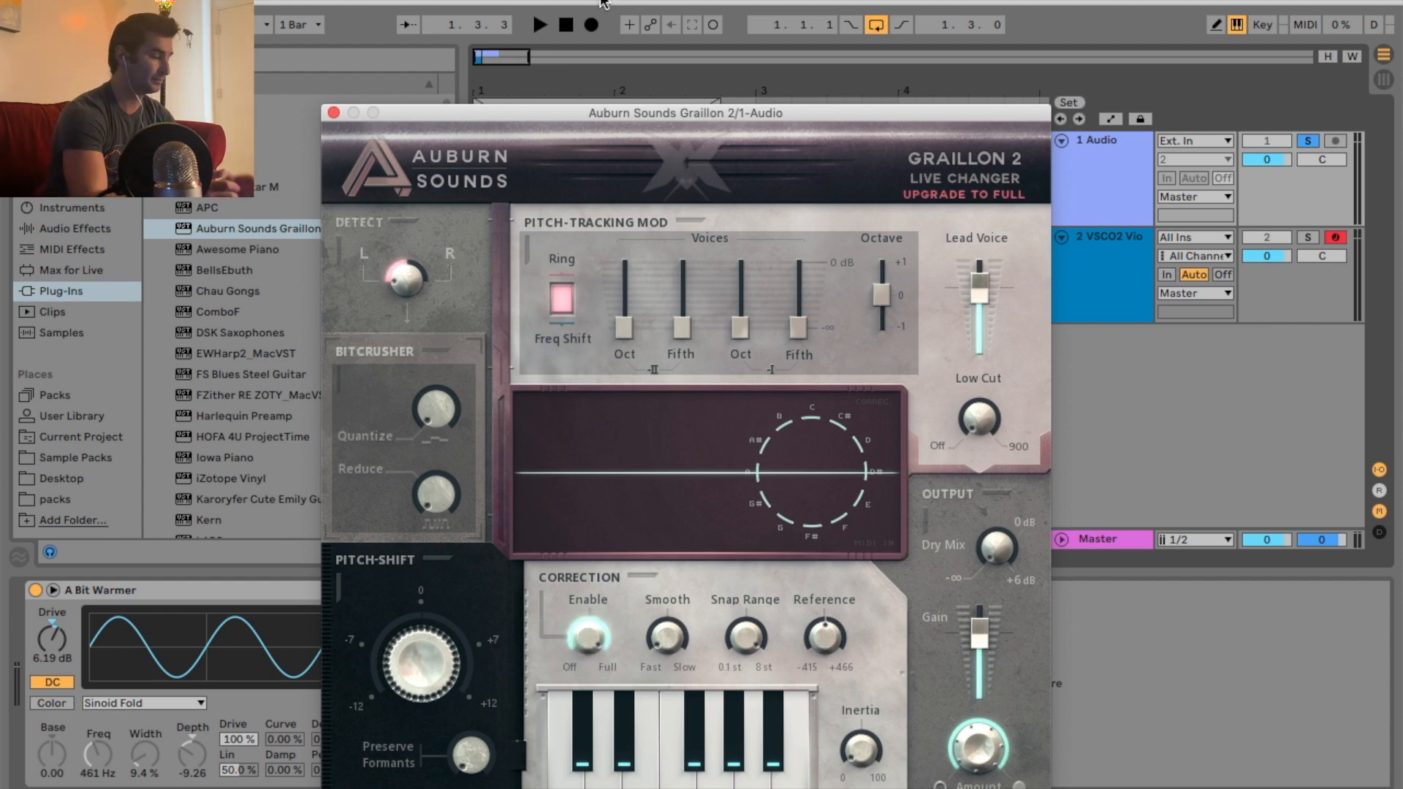
pyautogui.press('space')
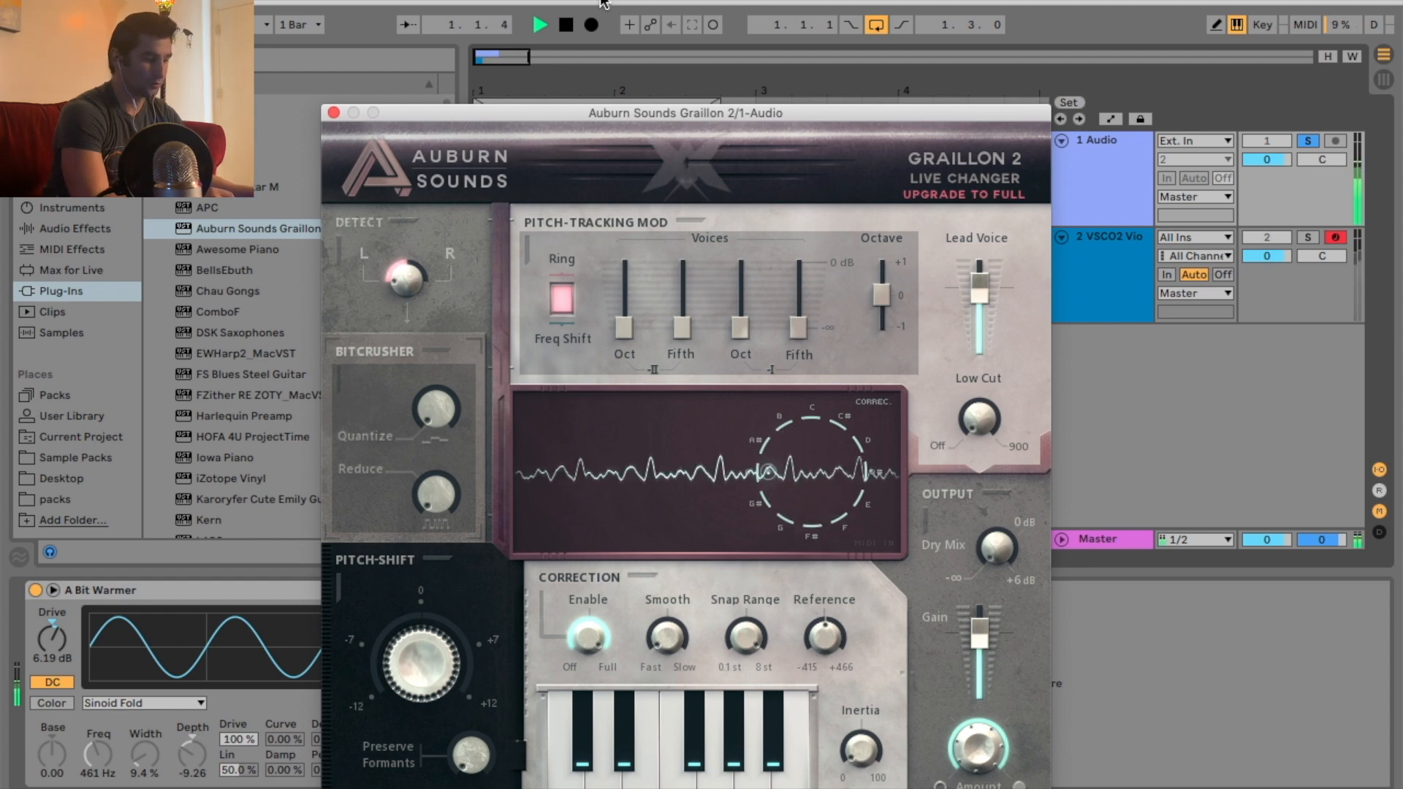
pyautogui.click(557, 23)
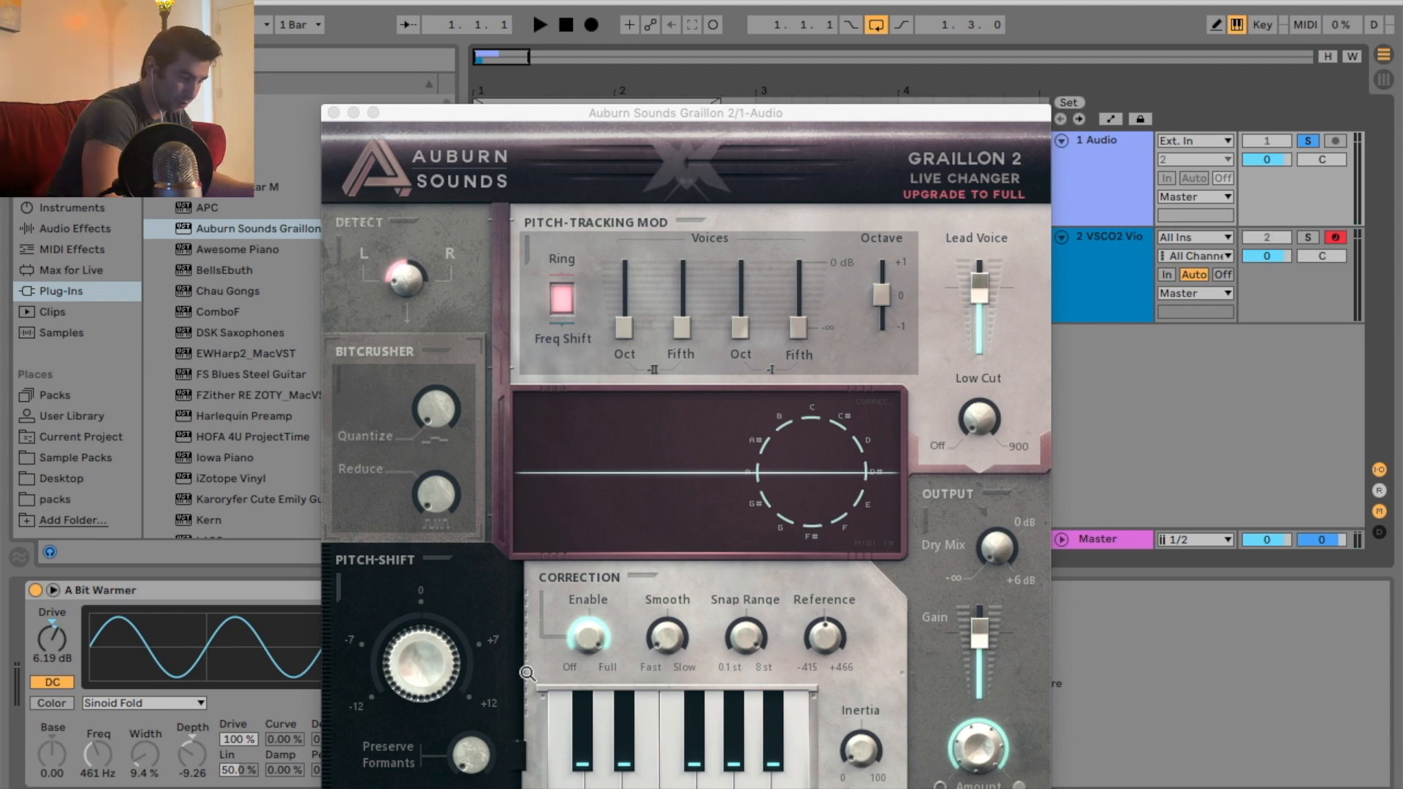
# - Lower Correction Enable partway, play back the looped vocal, and return Enable to Full
pyautogui.moveTo(591, 639); pyautogui.dragTo(569, 703)
pyautogui.press('space')
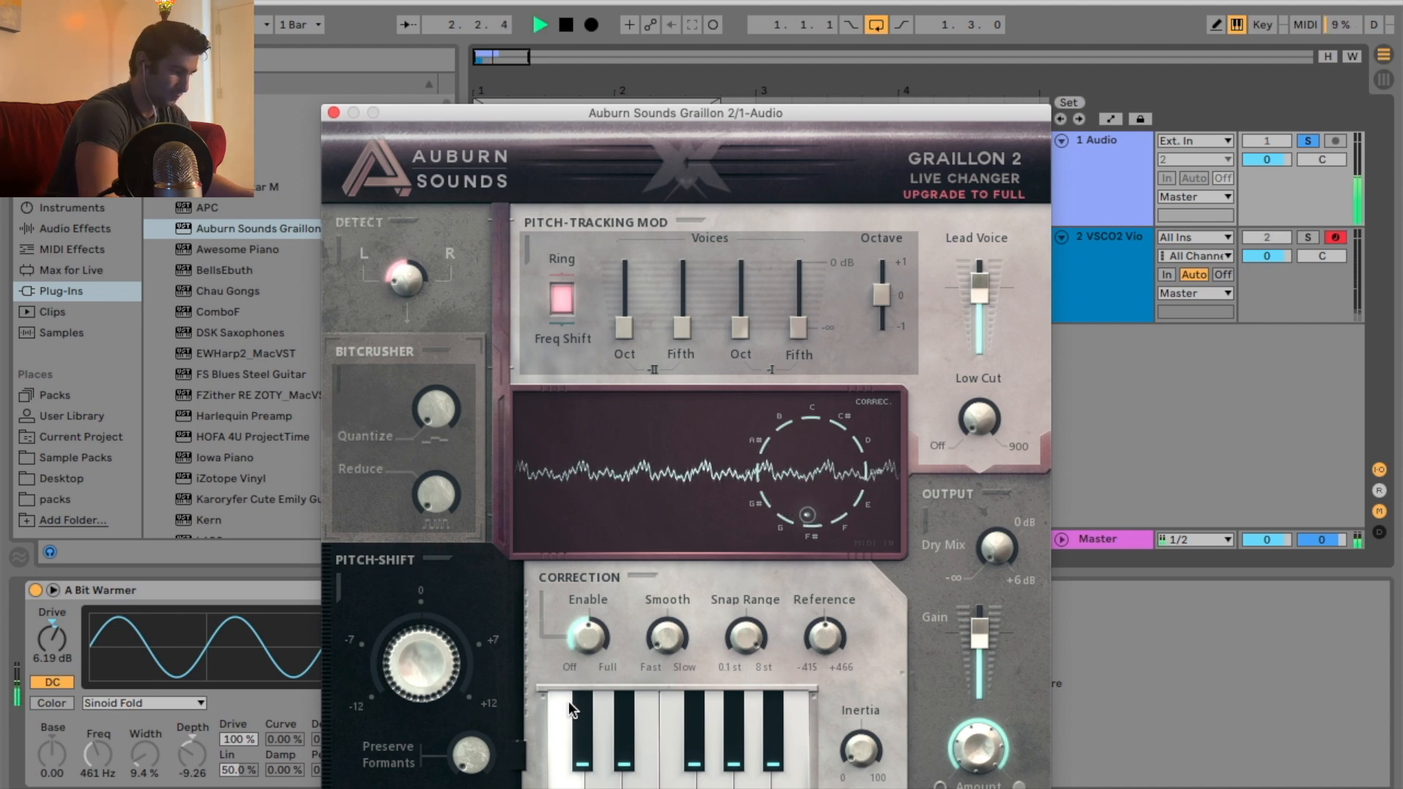
pyautogui.press('space')
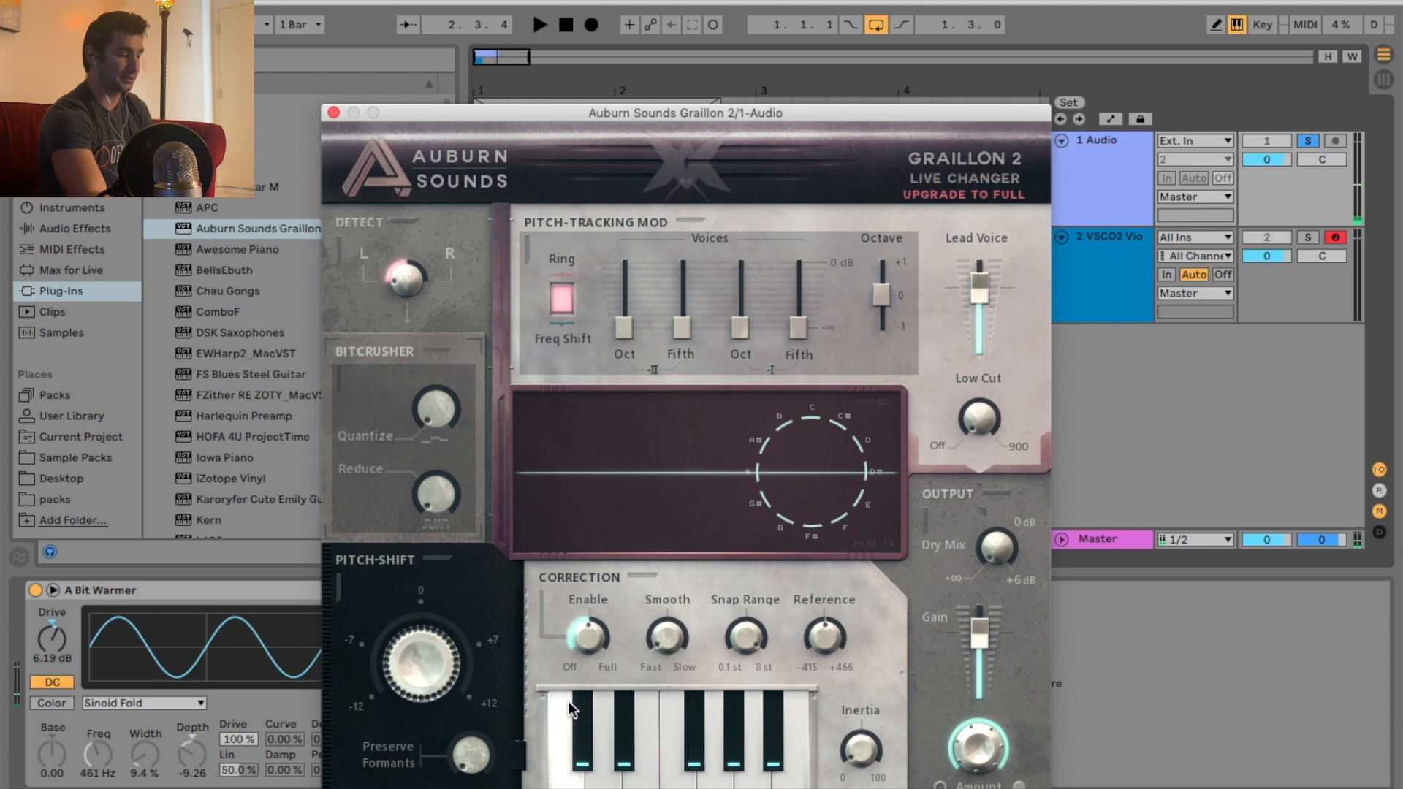
pyautogui.moveTo(607, 650); pyautogui.dragTo(617, 423)
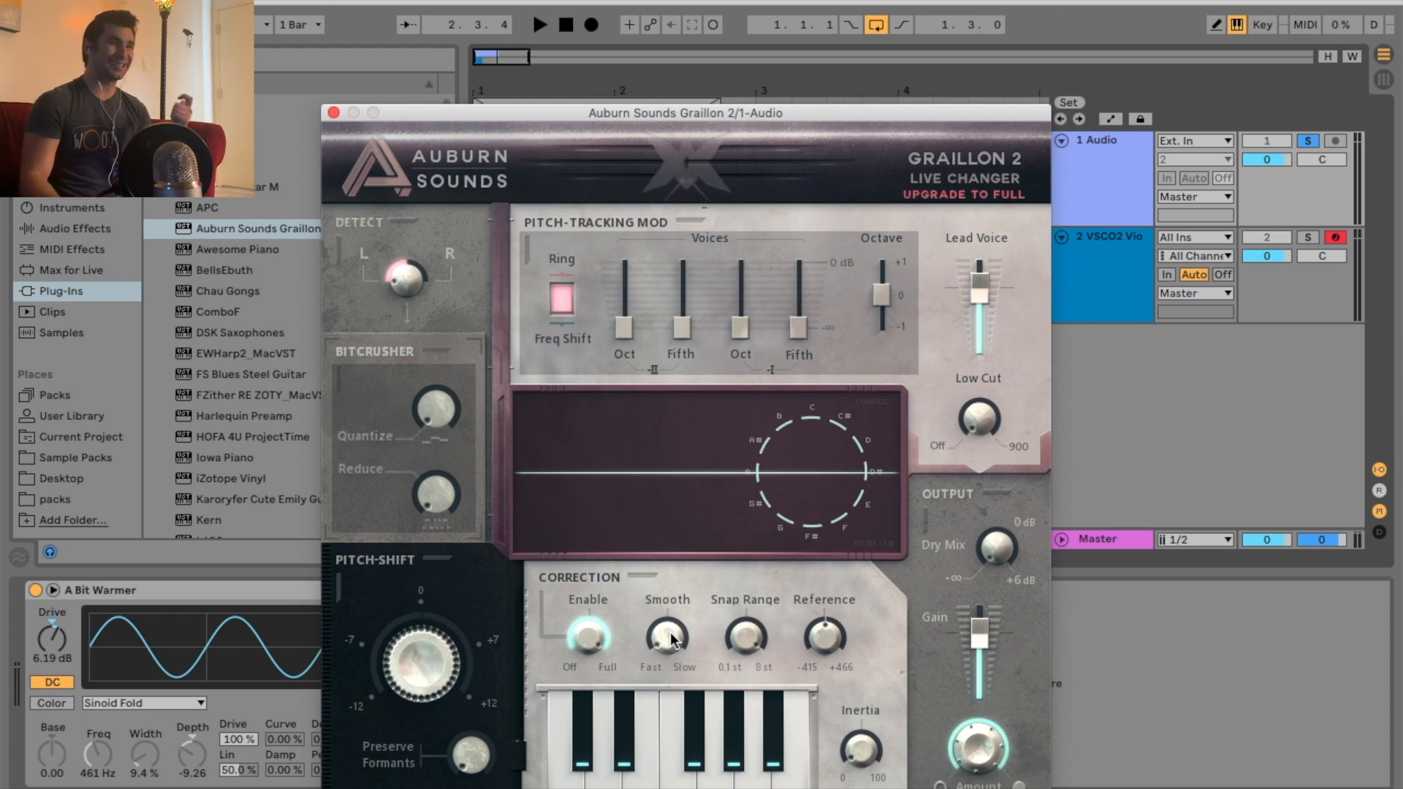
# - Turn the Correction Smooth control up to its Slow end and play back the vocal
pyautogui.moveTo(672, 640); pyautogui.dragTo(650, 291)
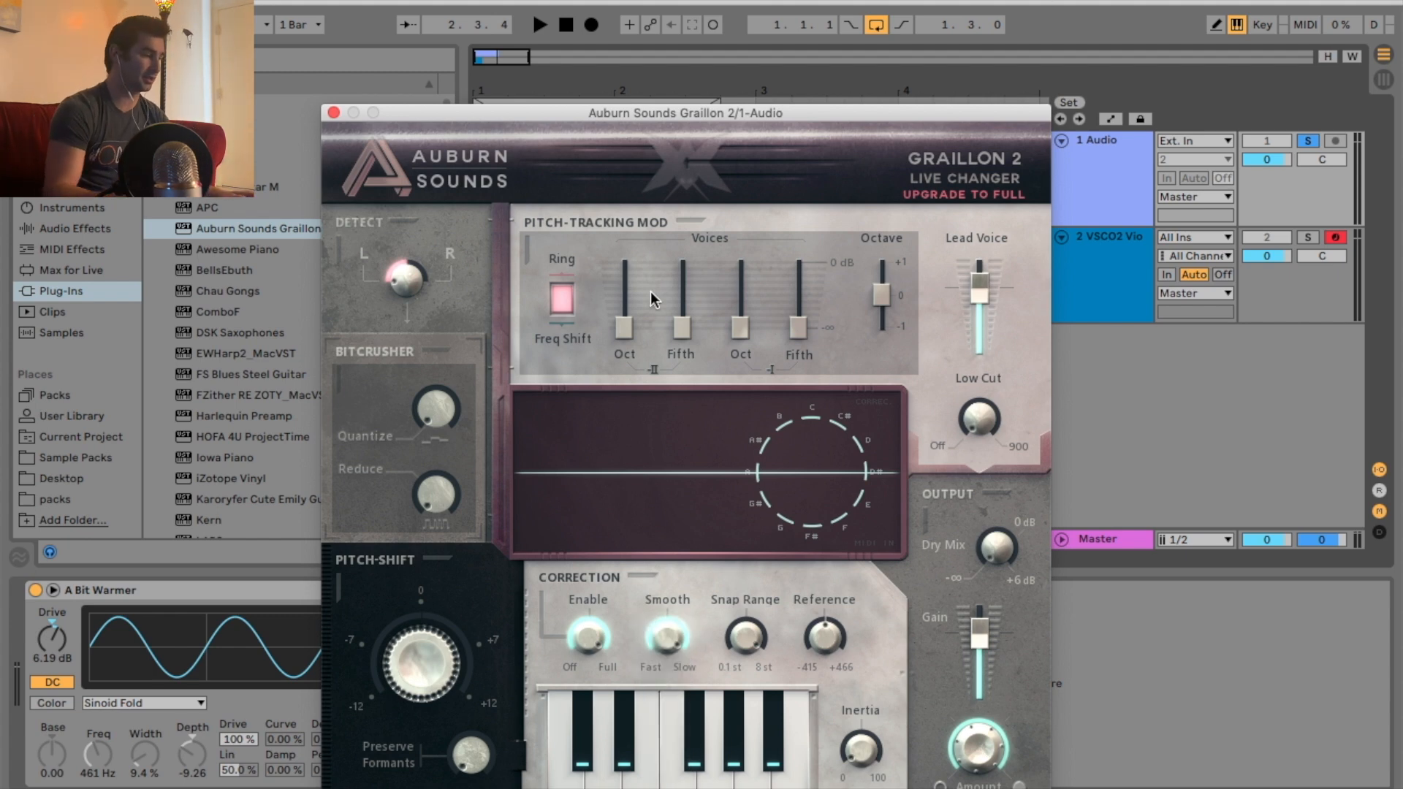
pyautogui.click(540, 25)
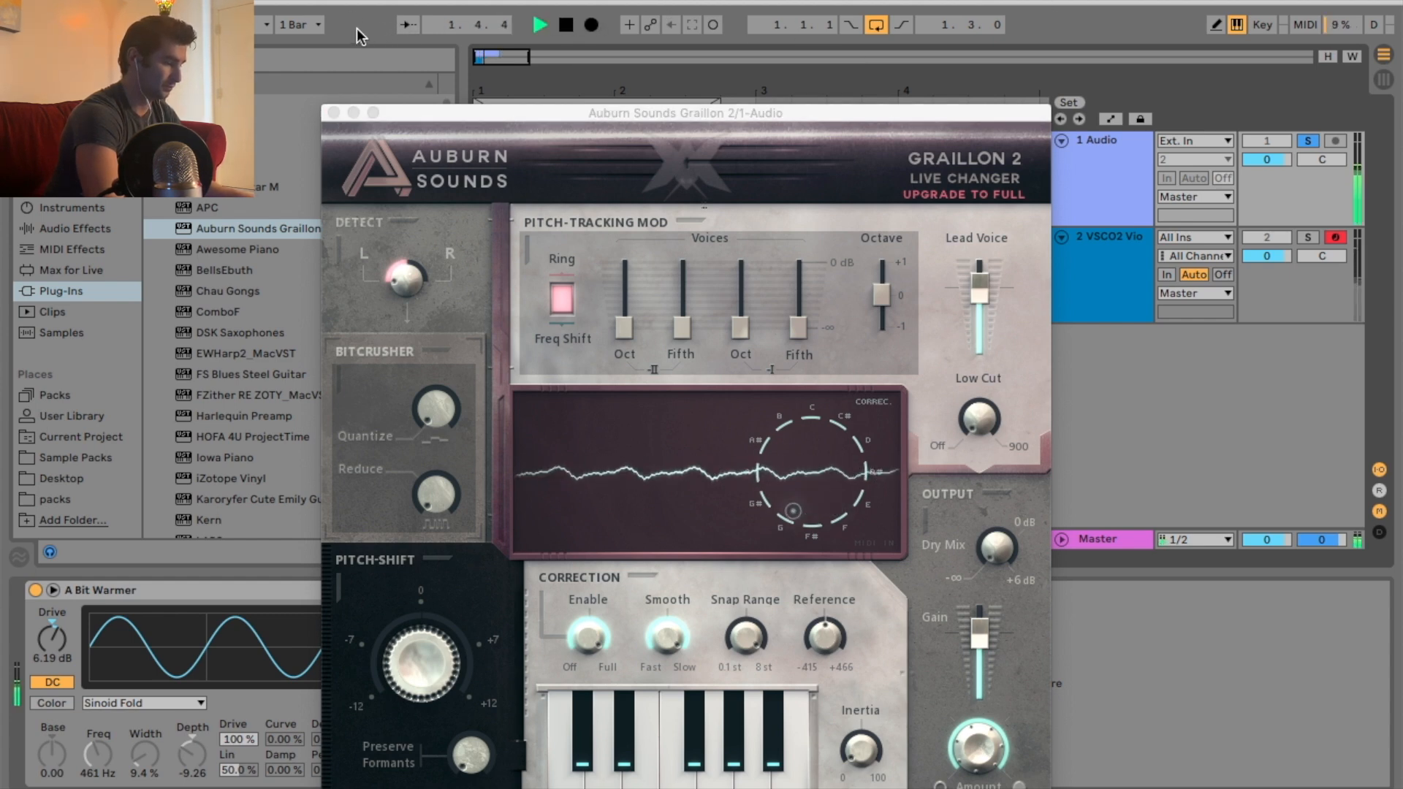
pyautogui.press('space')
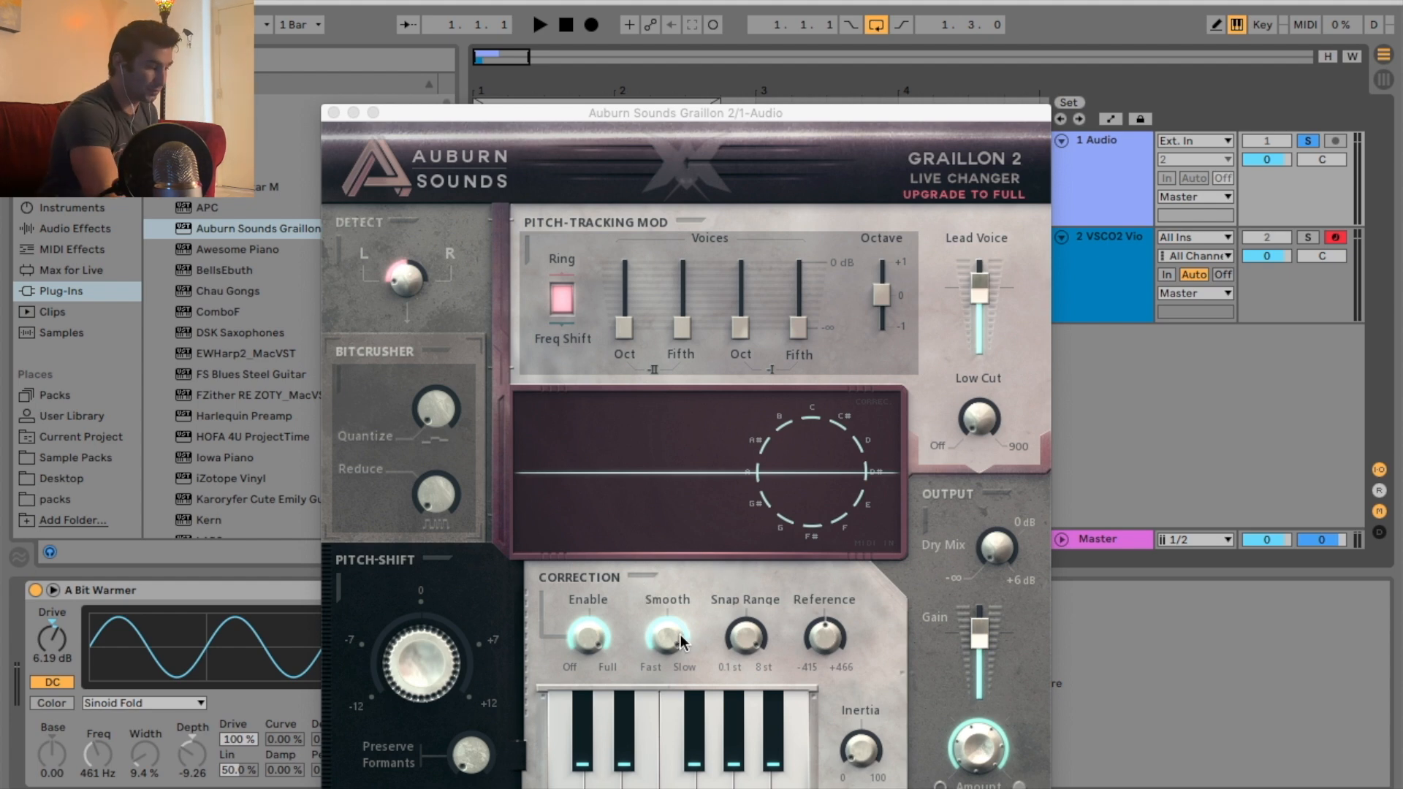
# - Return Smooth to its Fast end and play back the vocal with fast pitch correction
pyautogui.moveTo(667, 638); pyautogui.dragTo(666, 680)
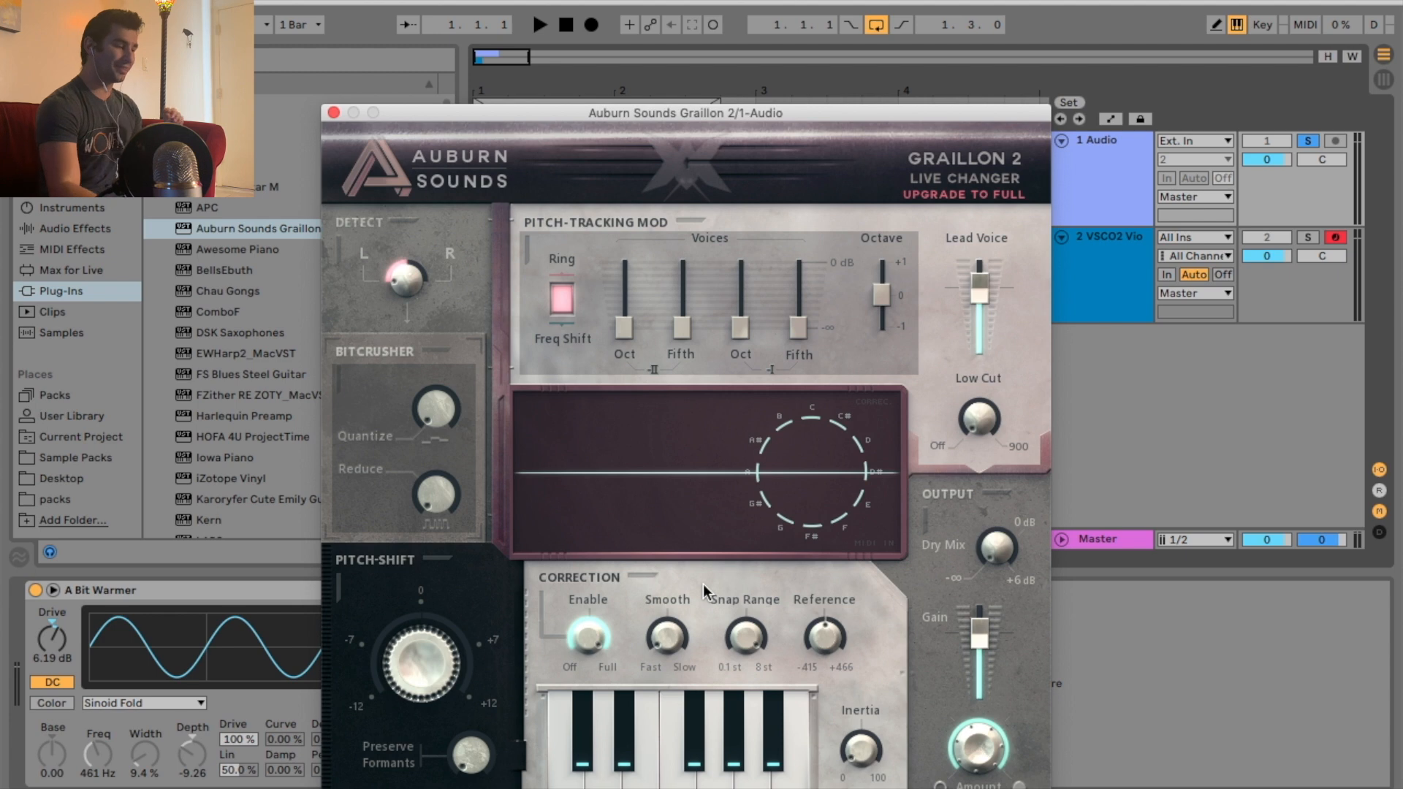
pyautogui.moveTo(671, 640); pyautogui.dragTo(751, 655)
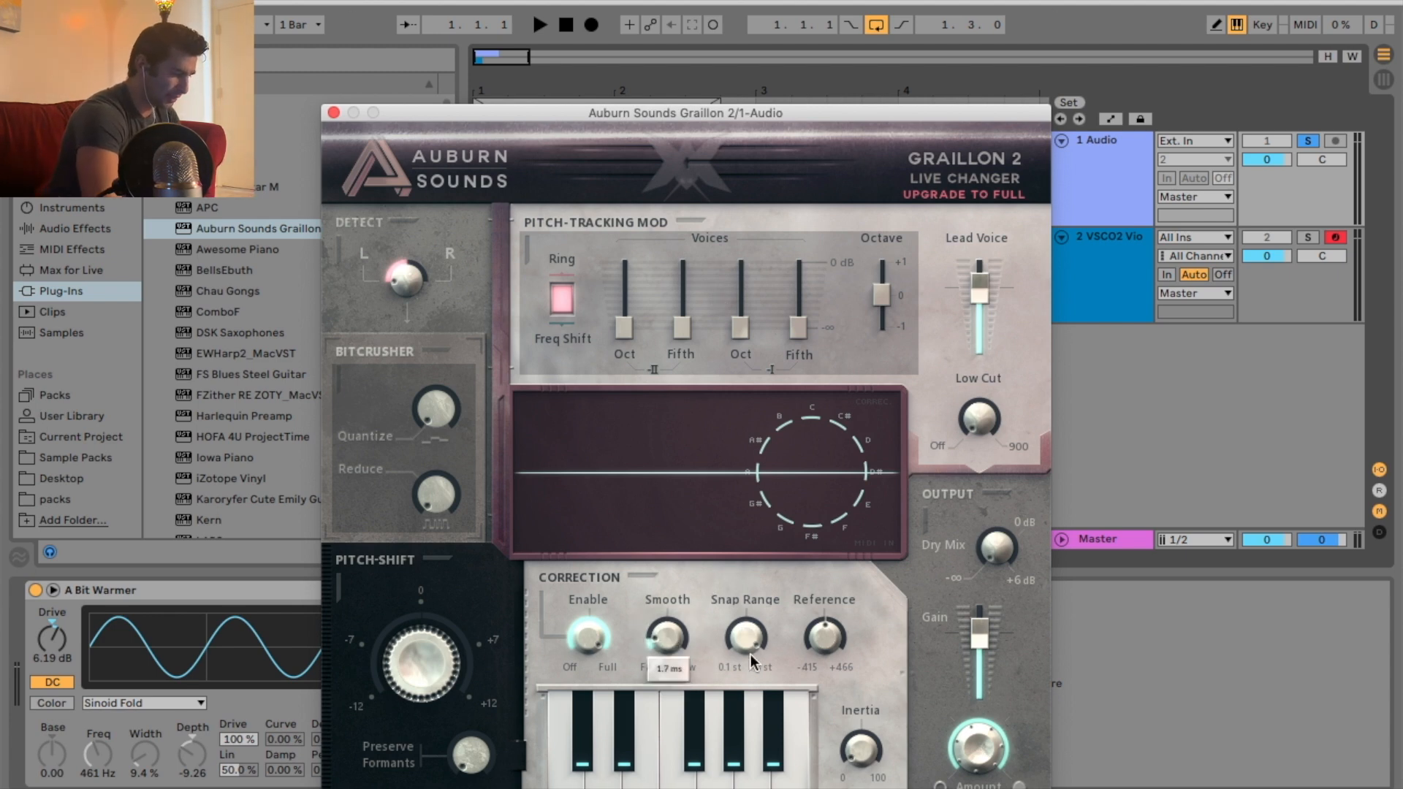
pyautogui.click(826, 642)
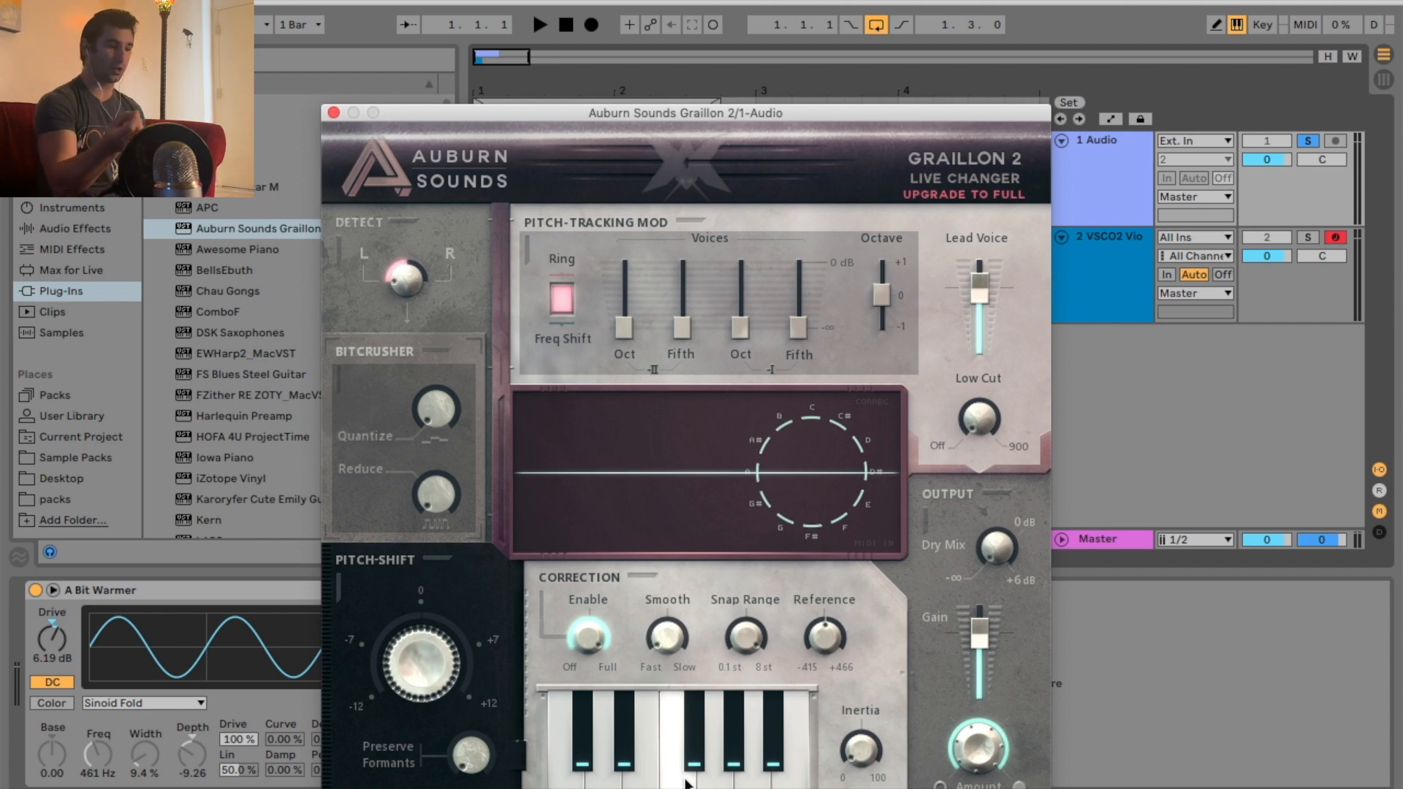
pyautogui.click(546, 29)
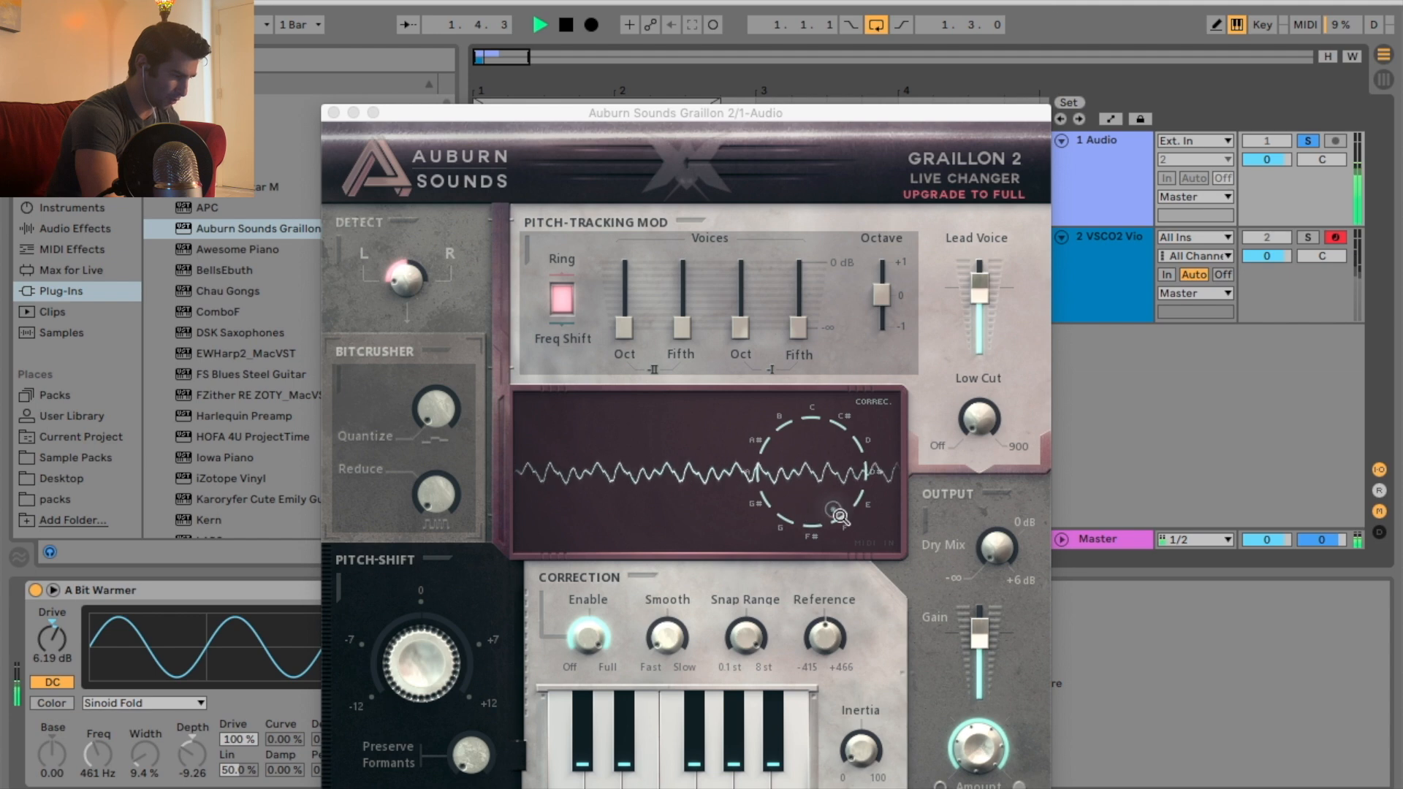
pyautogui.press('space')
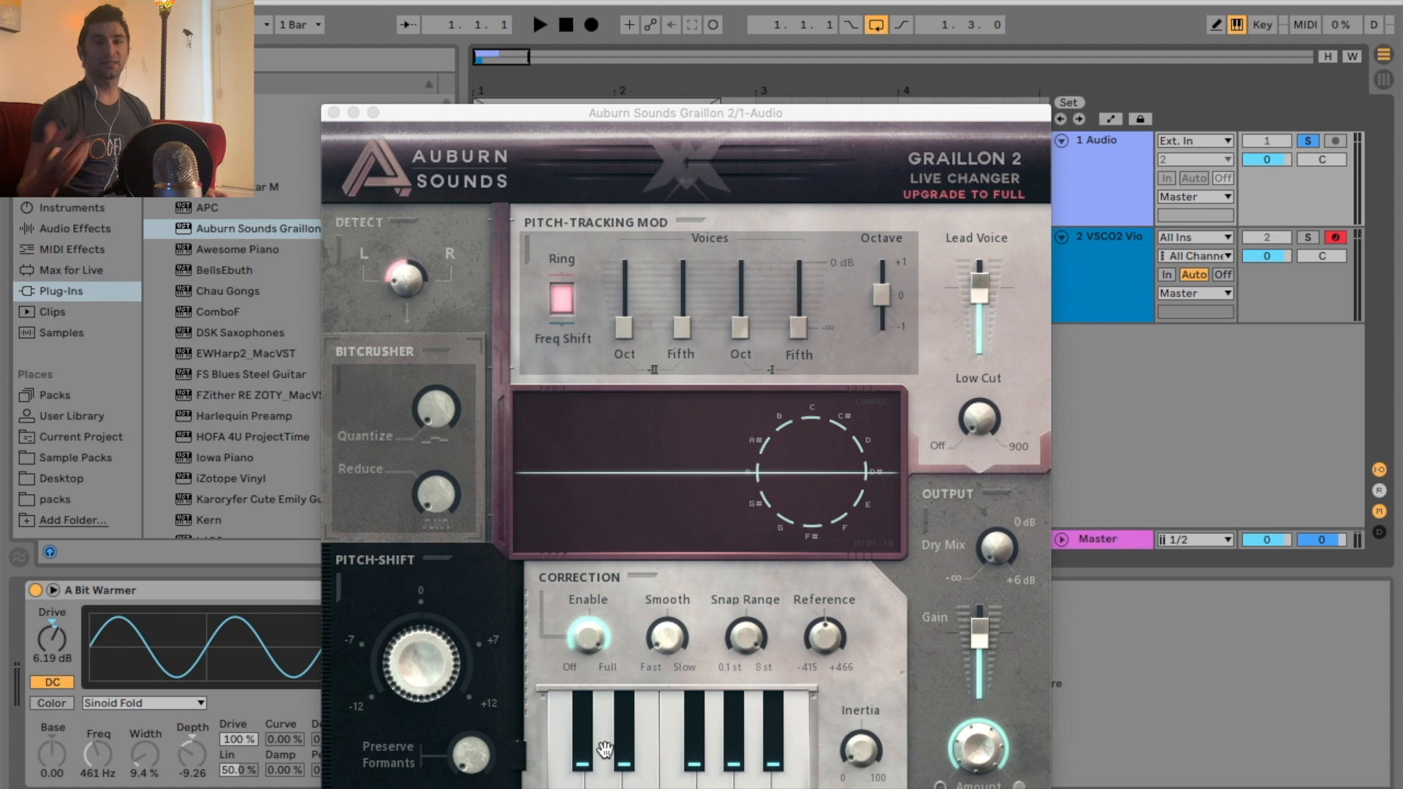
# - Disable the five black-key notes on the Correction keyboard and play back the vocal
pyautogui.click(584, 731)
pyautogui.click(624, 734)
pyautogui.click(695, 735)
pyautogui.click(735, 737)
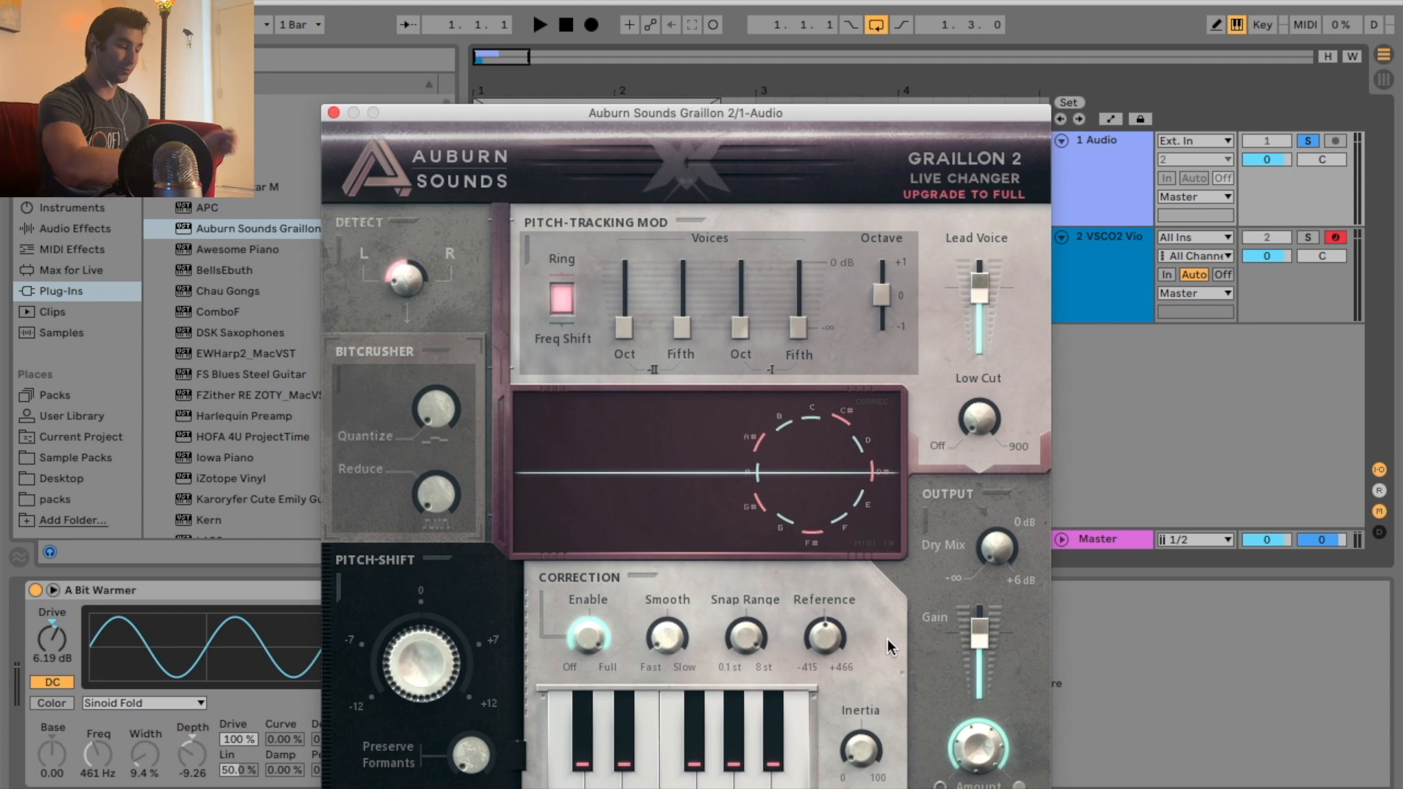
pyautogui.press('space')
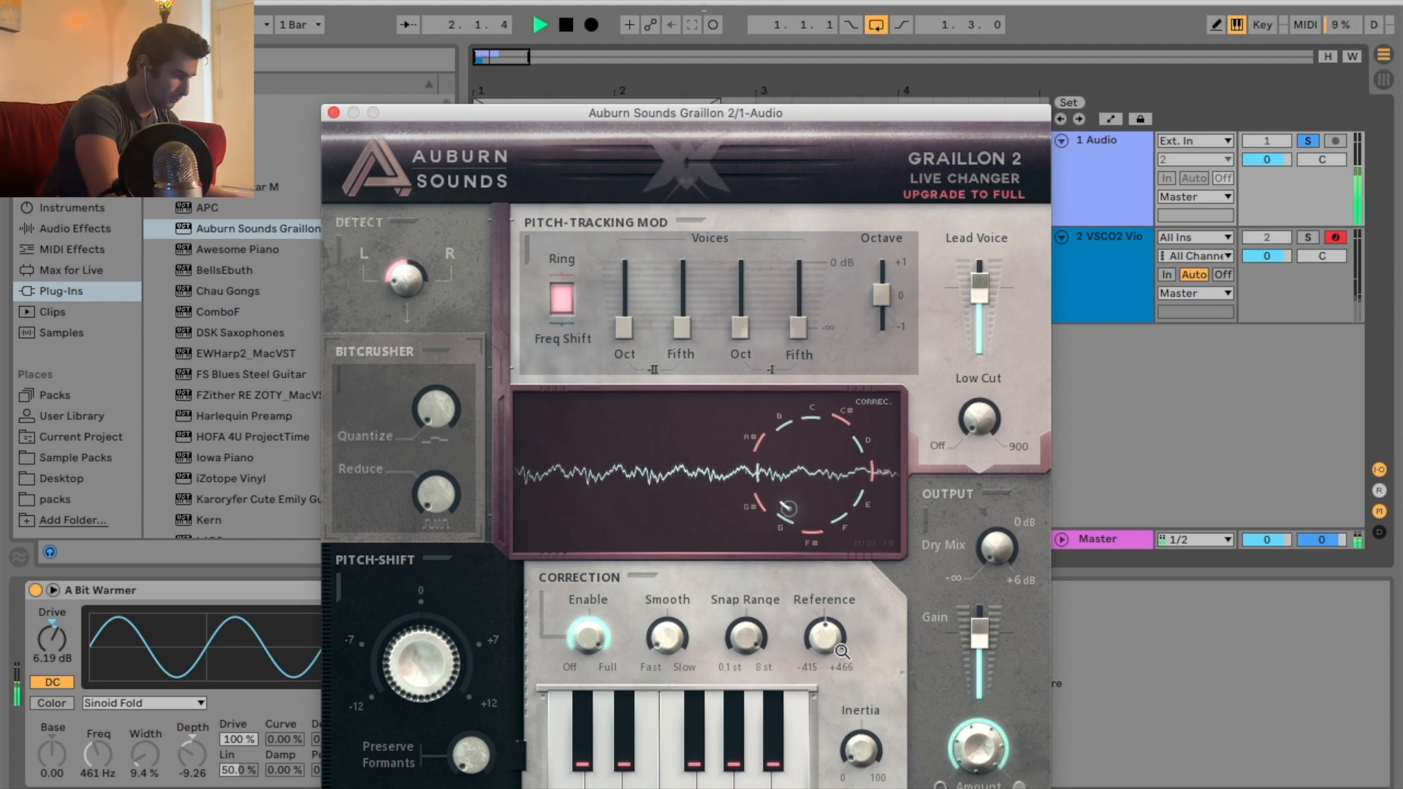
pyautogui.press('space')
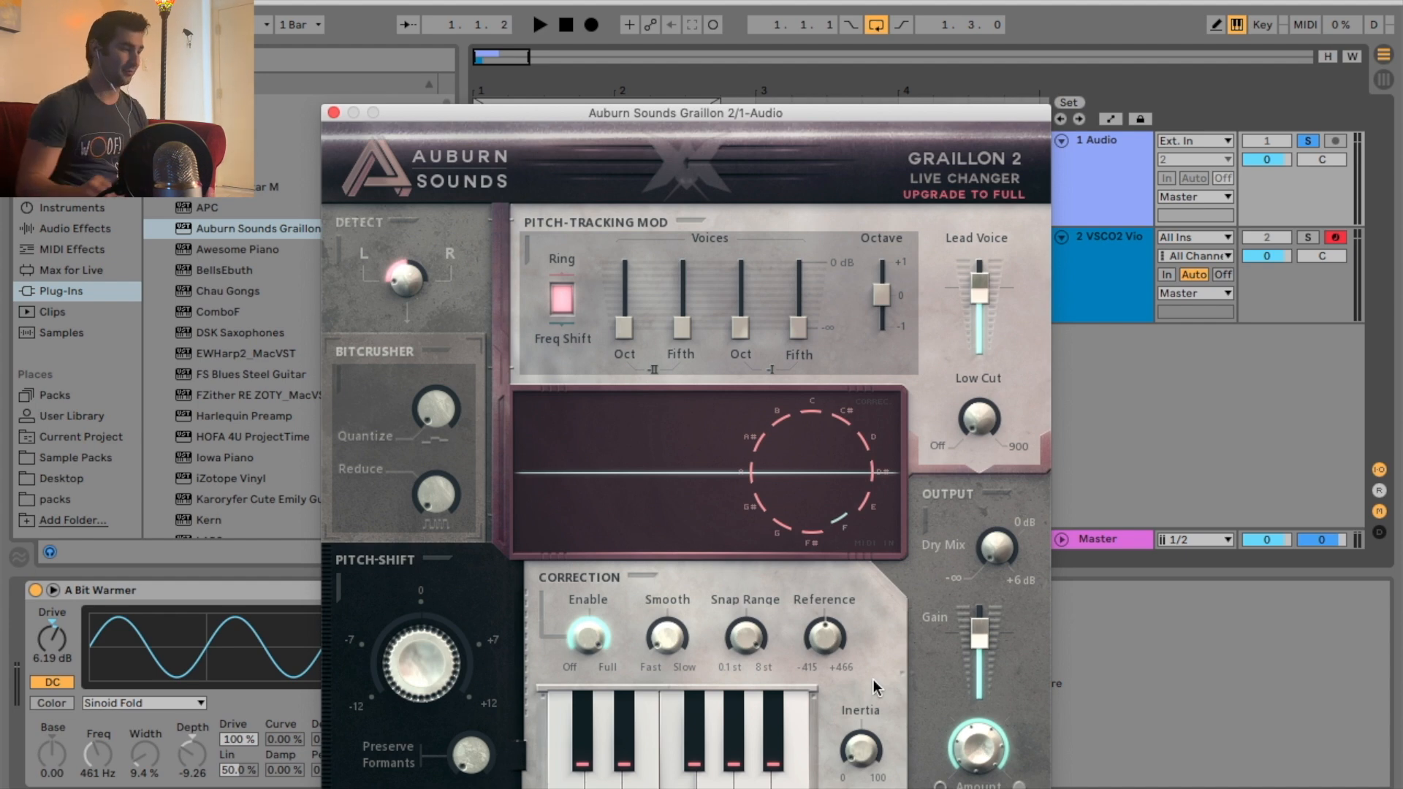
# - Play the looped vocal twice with F as the only allowed correction note, watching the detected pitch
pyautogui.click(539, 25)
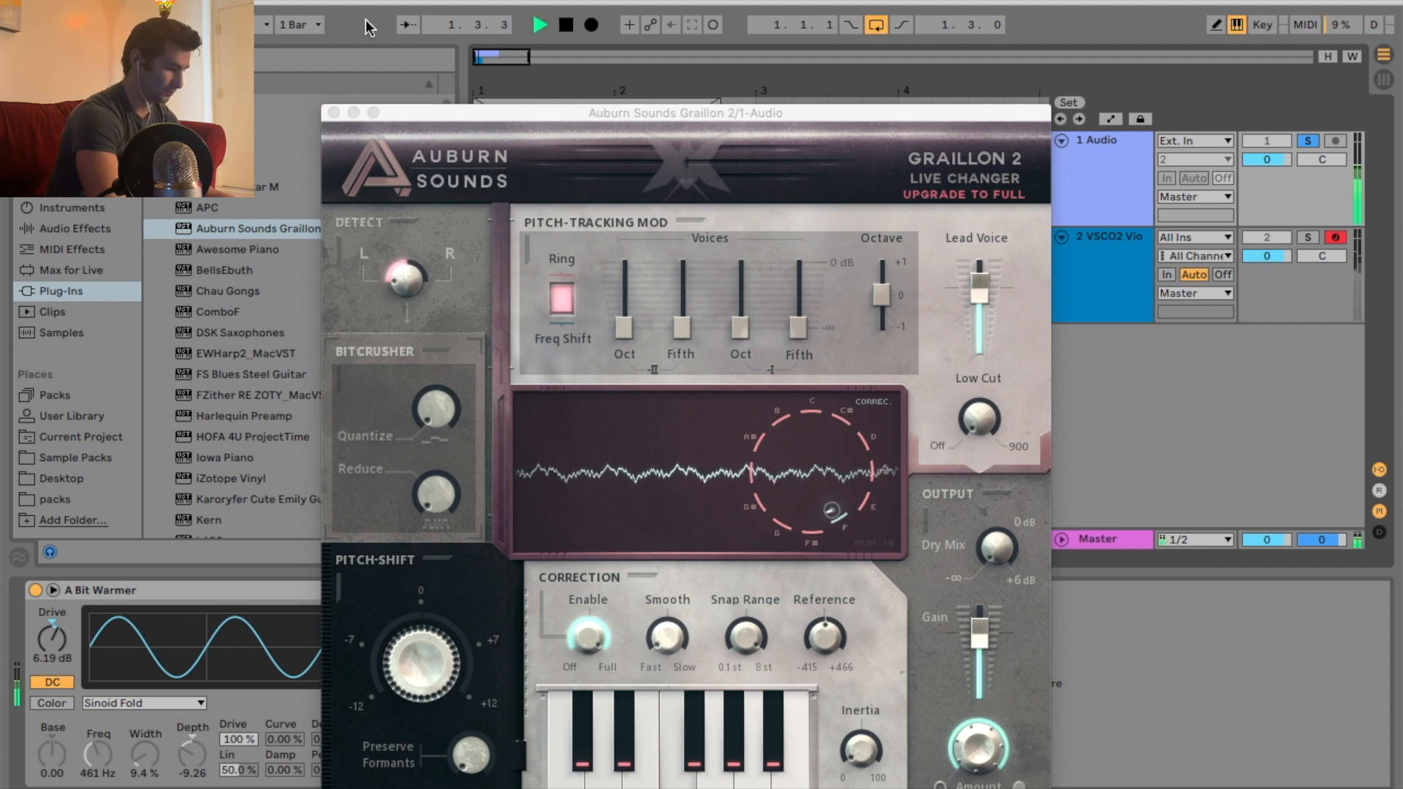
pyautogui.press('space')
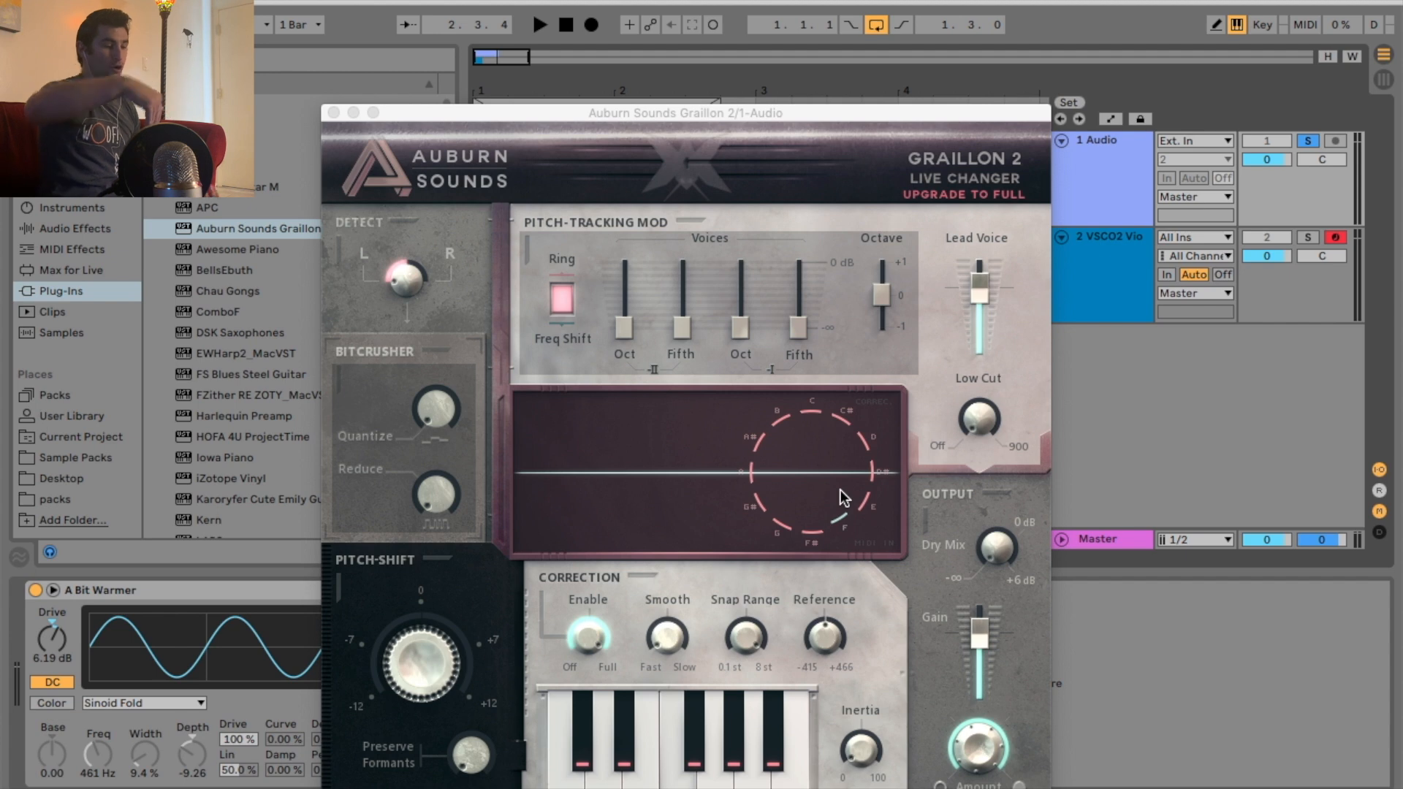
pyautogui.press('space')
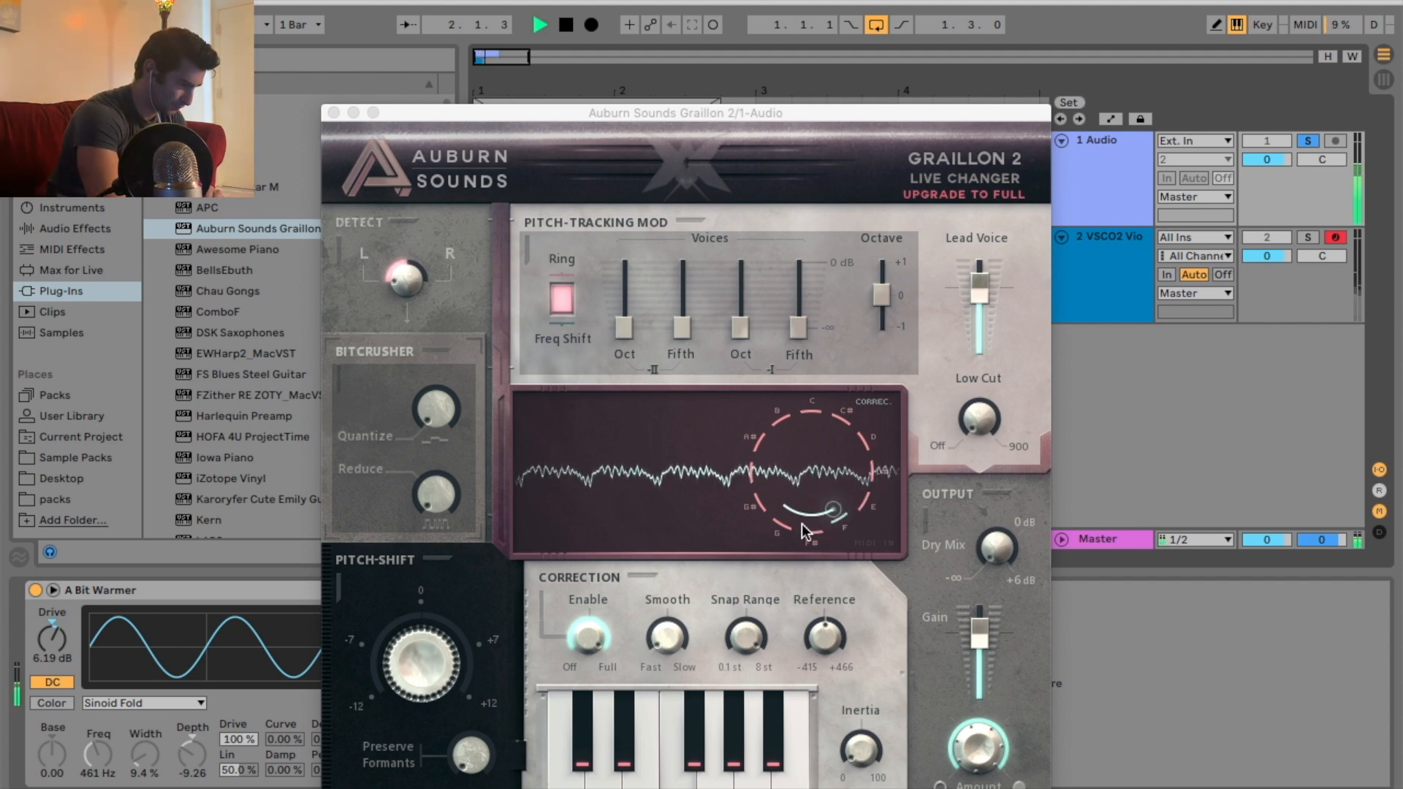
pyautogui.press('space')
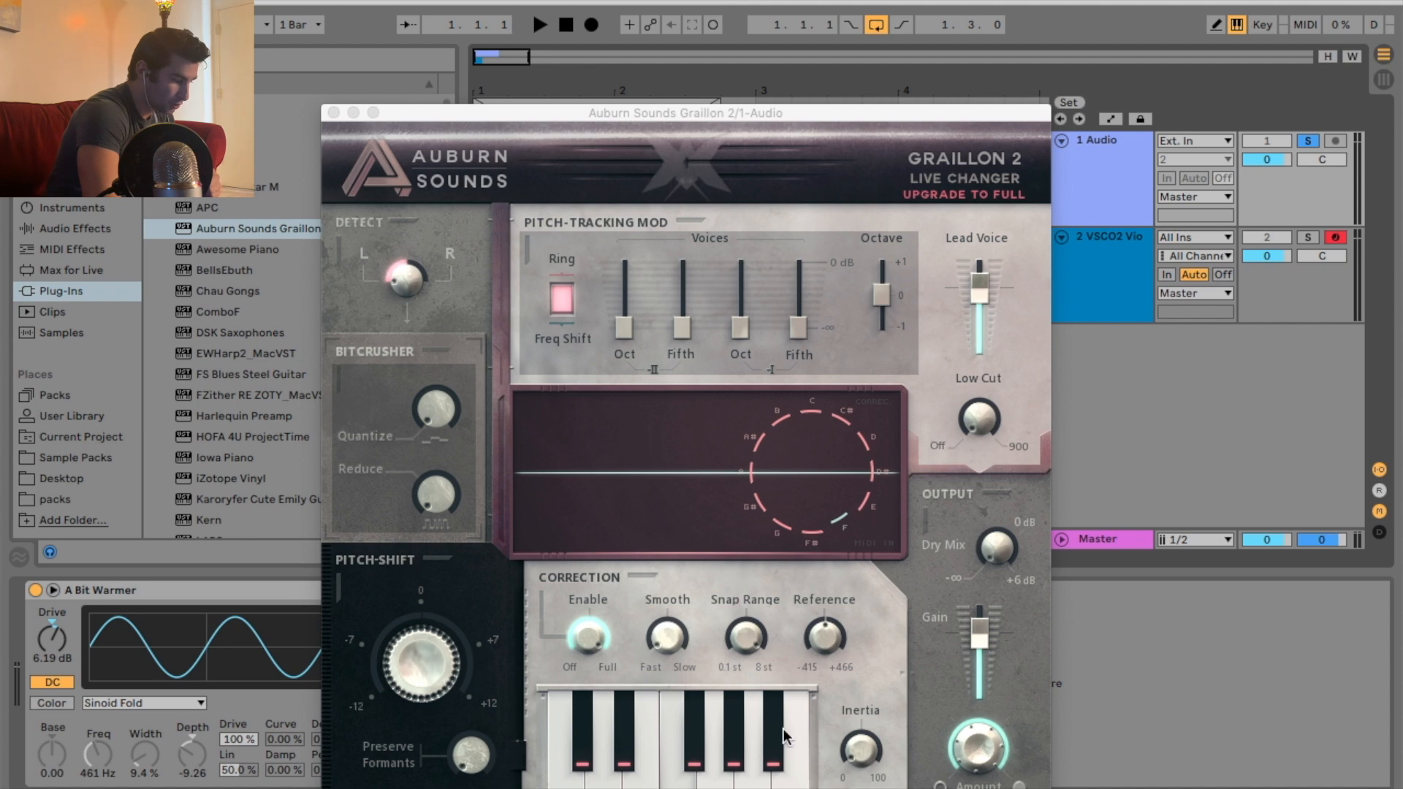
# - Re-enable all the disabled notes on the Correction keyboard
pyautogui.click(608, 732)
pyautogui.click(624, 738)
pyautogui.click(694, 738)
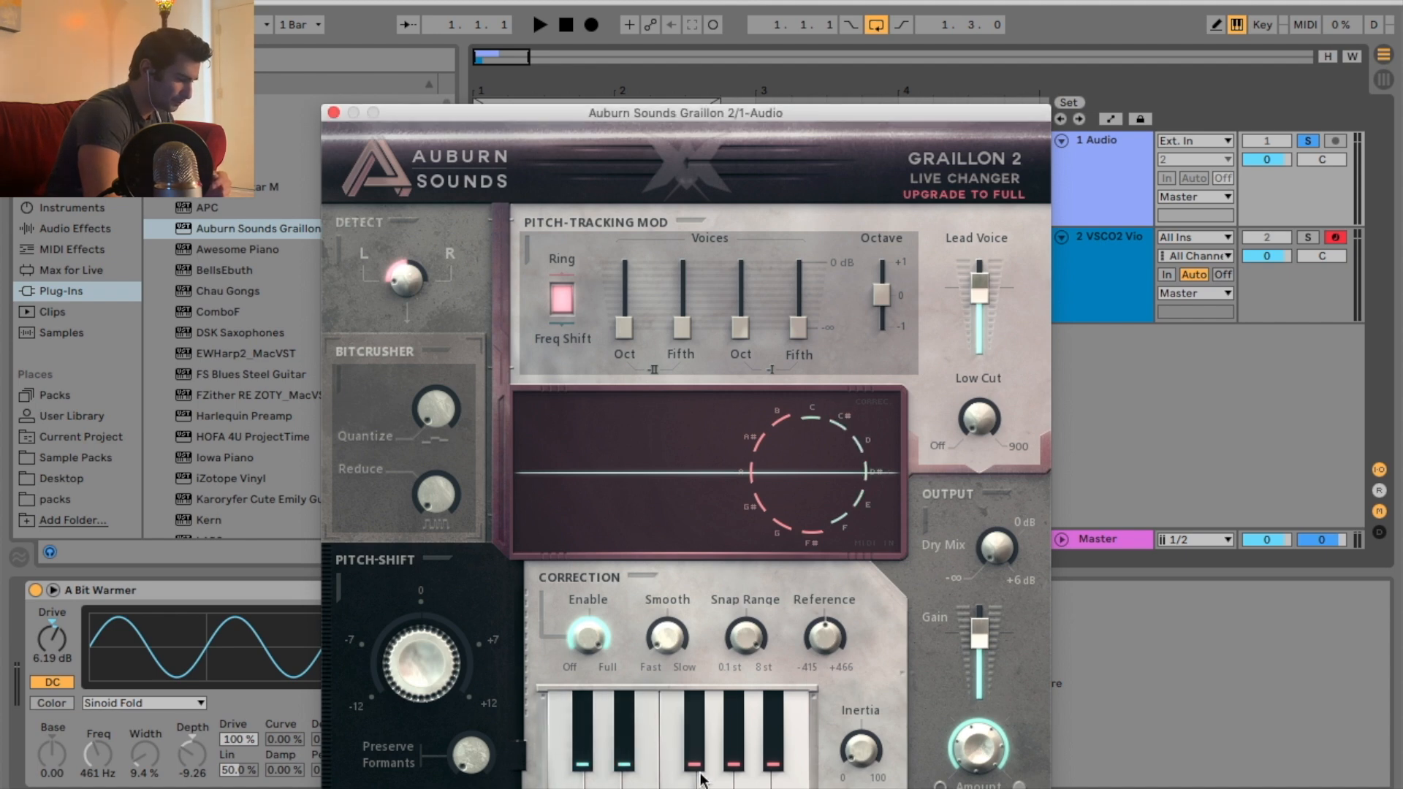
pyautogui.click(773, 760)
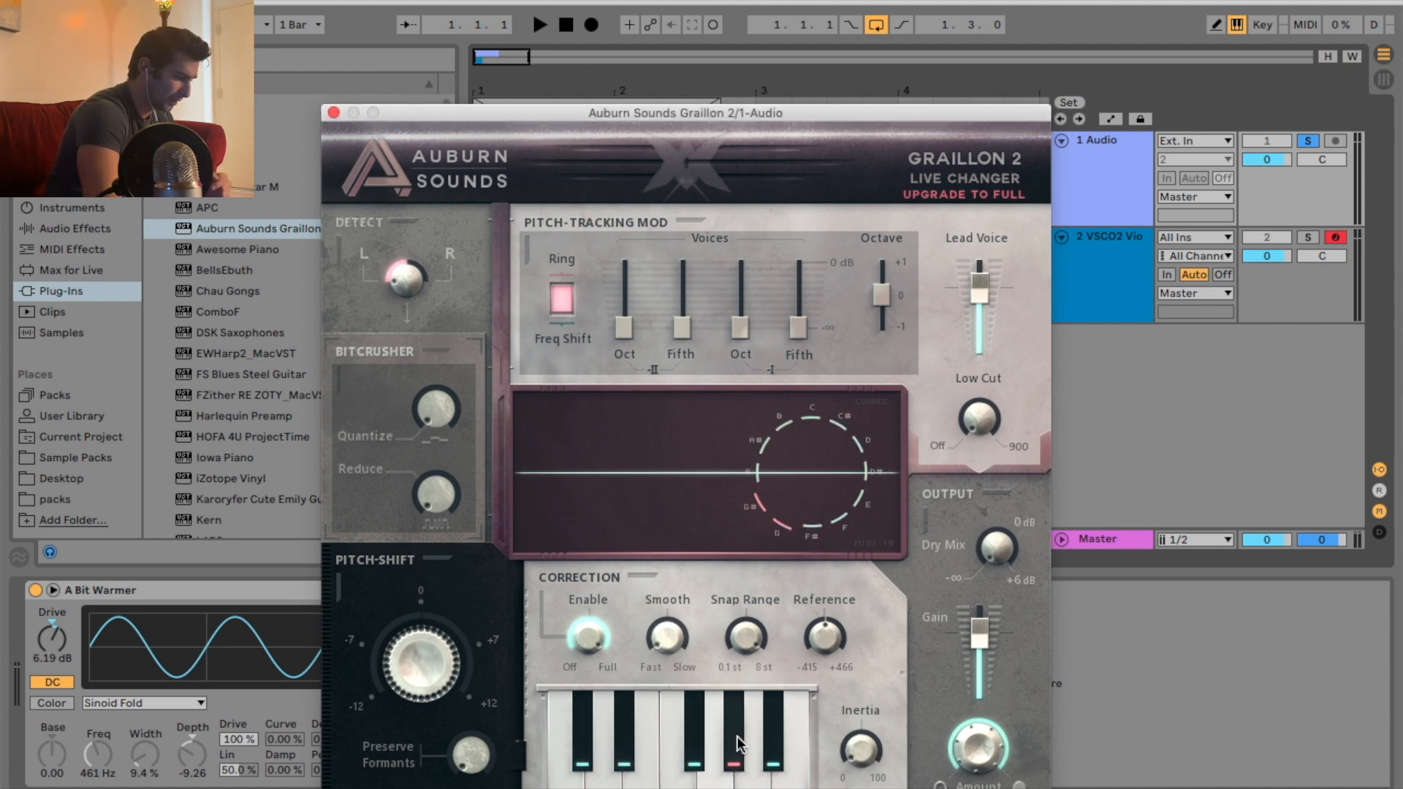
pyautogui.click(734, 760)
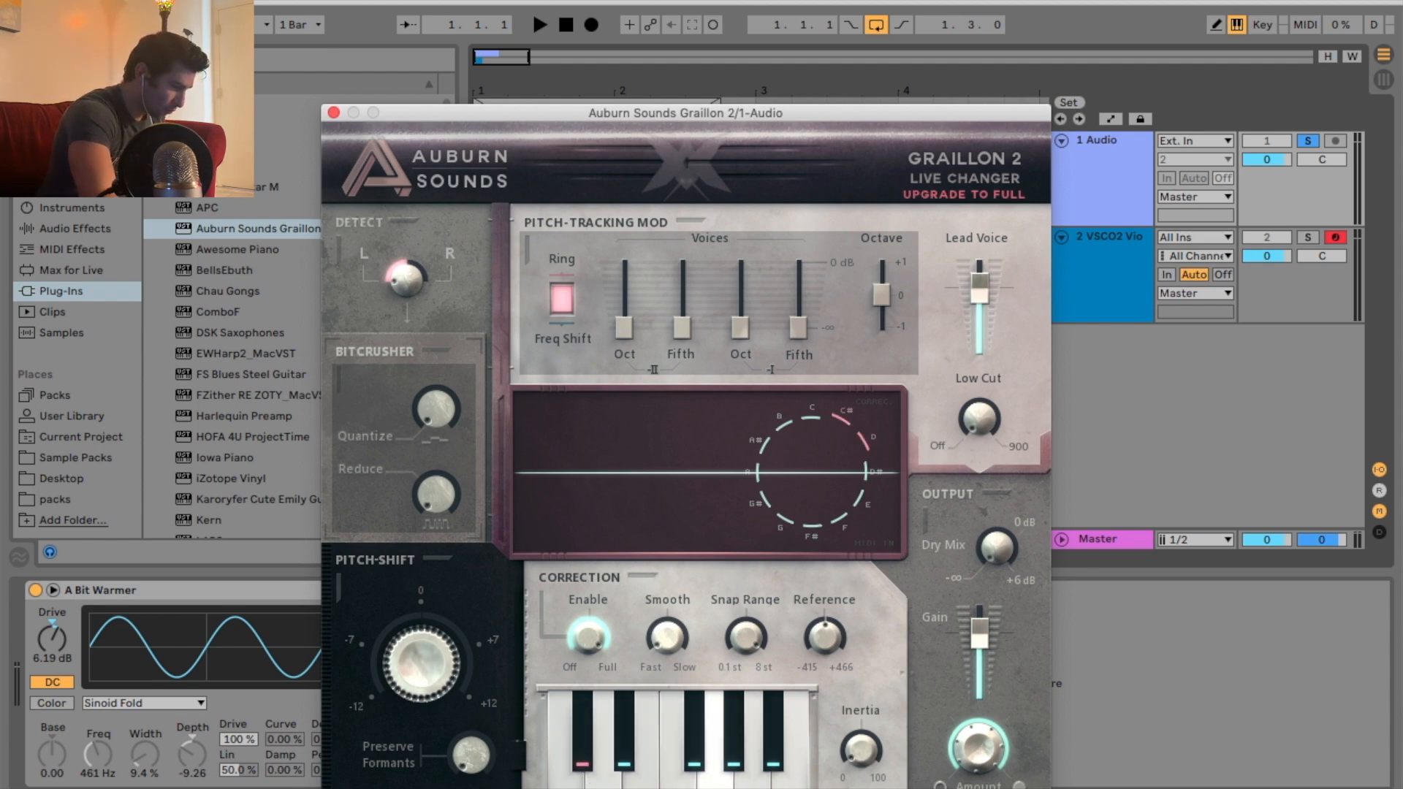
# - Disable every Correction keyboard note except C, D# and G
pyautogui.click(715, 783)
pyautogui.click(695, 761)
pyautogui.click(734, 760)
pyautogui.click(755, 777)
pyautogui.click(773, 758)
pyautogui.click(788, 785)
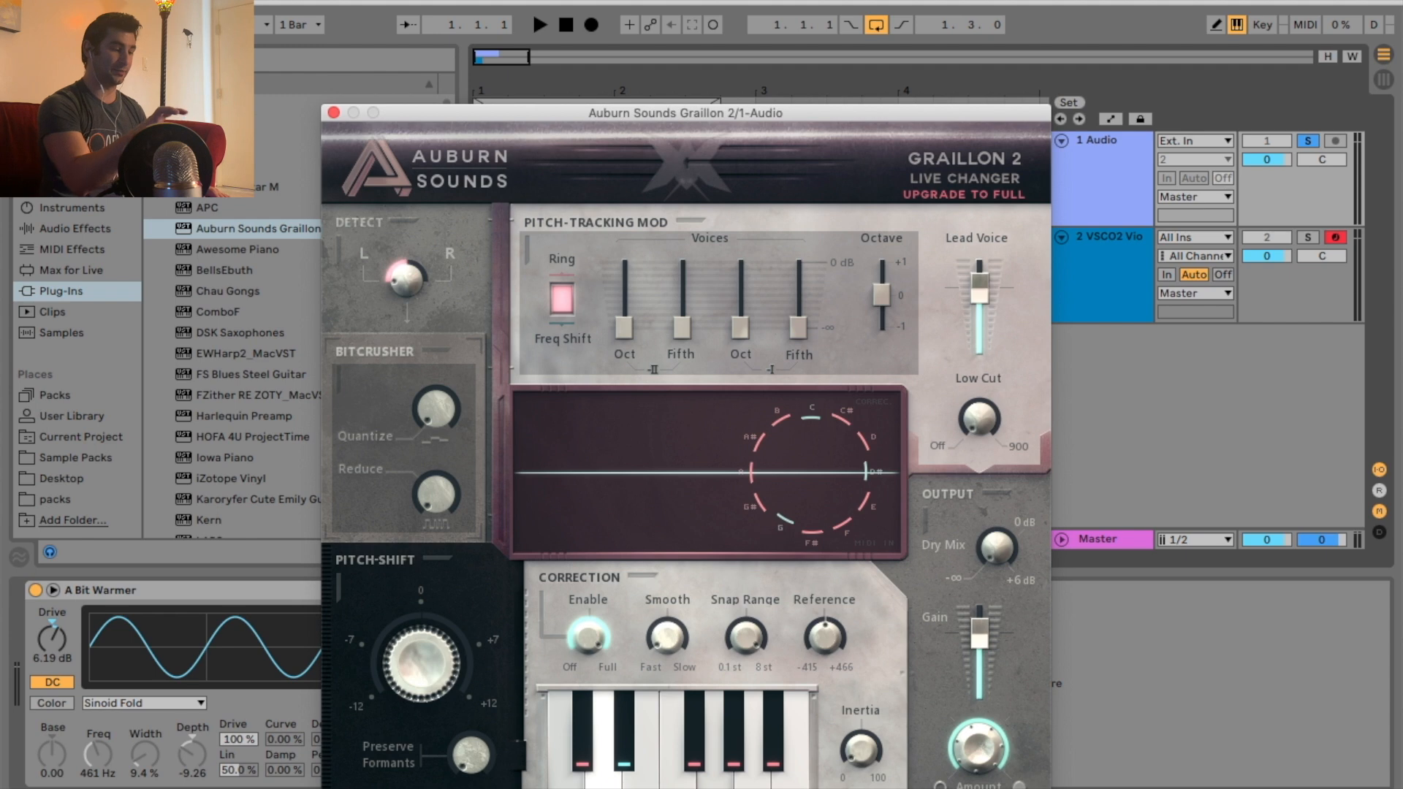
# - Play back the vocal and turn Smooth up to its Slow end while it loops
pyautogui.press('space')
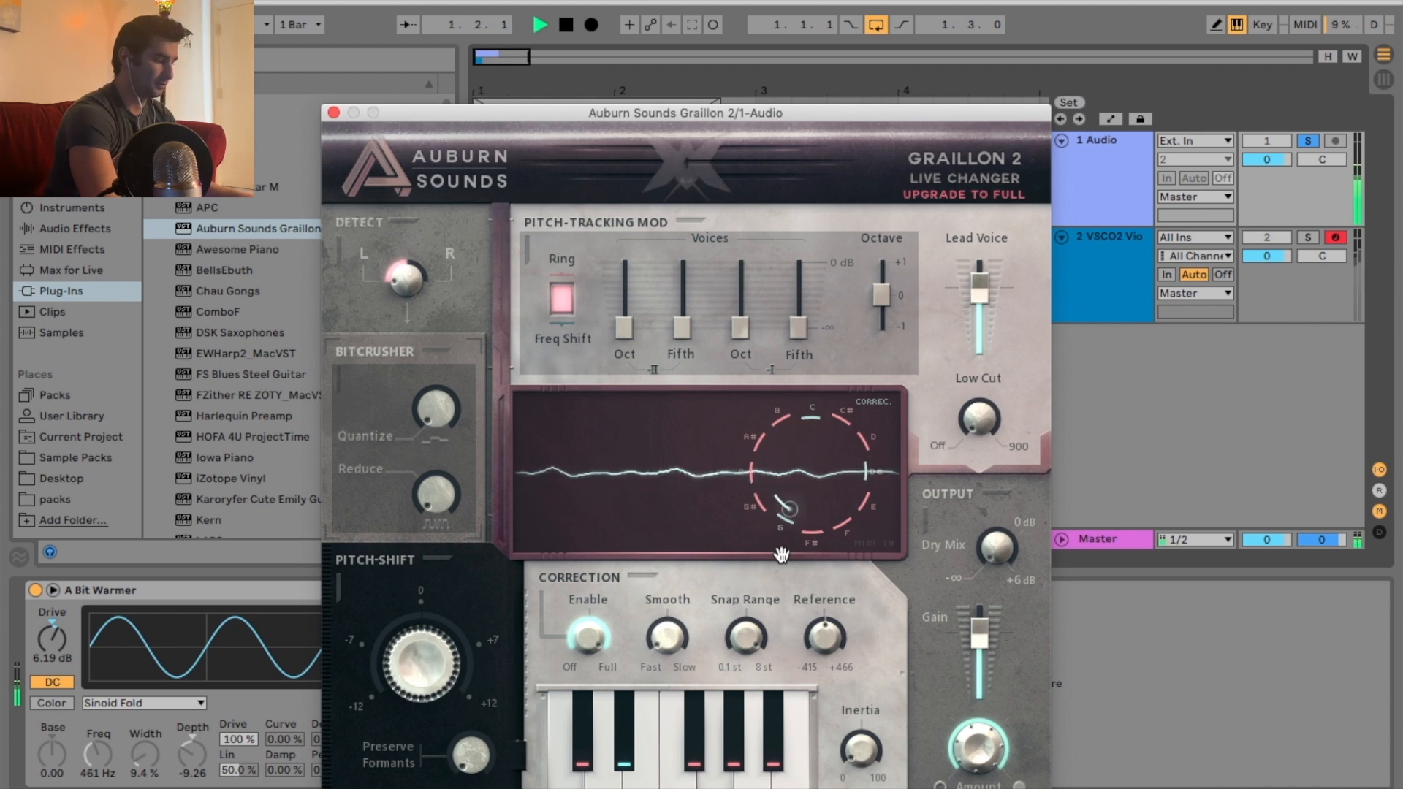
pyautogui.moveTo(676, 645); pyautogui.dragTo(886, 548)
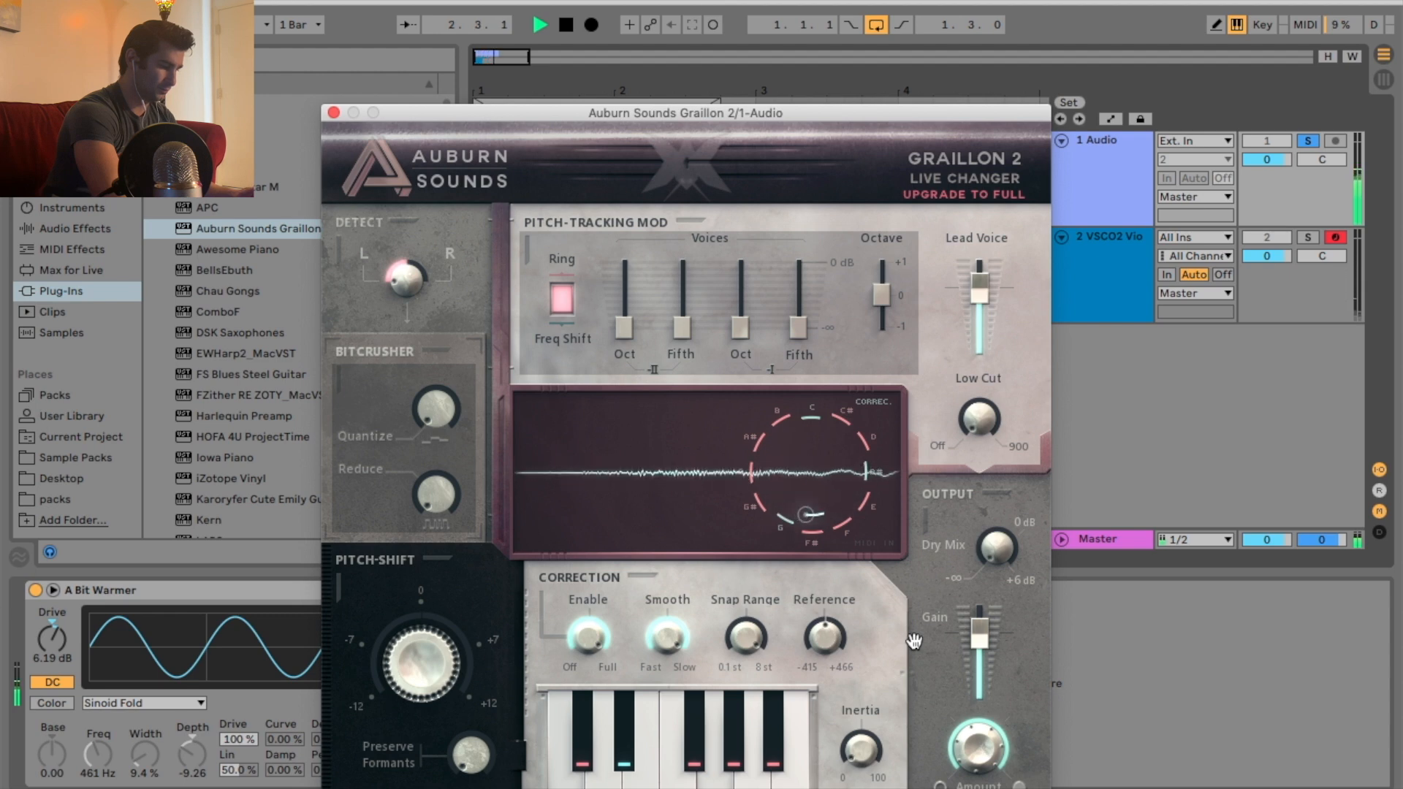
pyautogui.press('space')
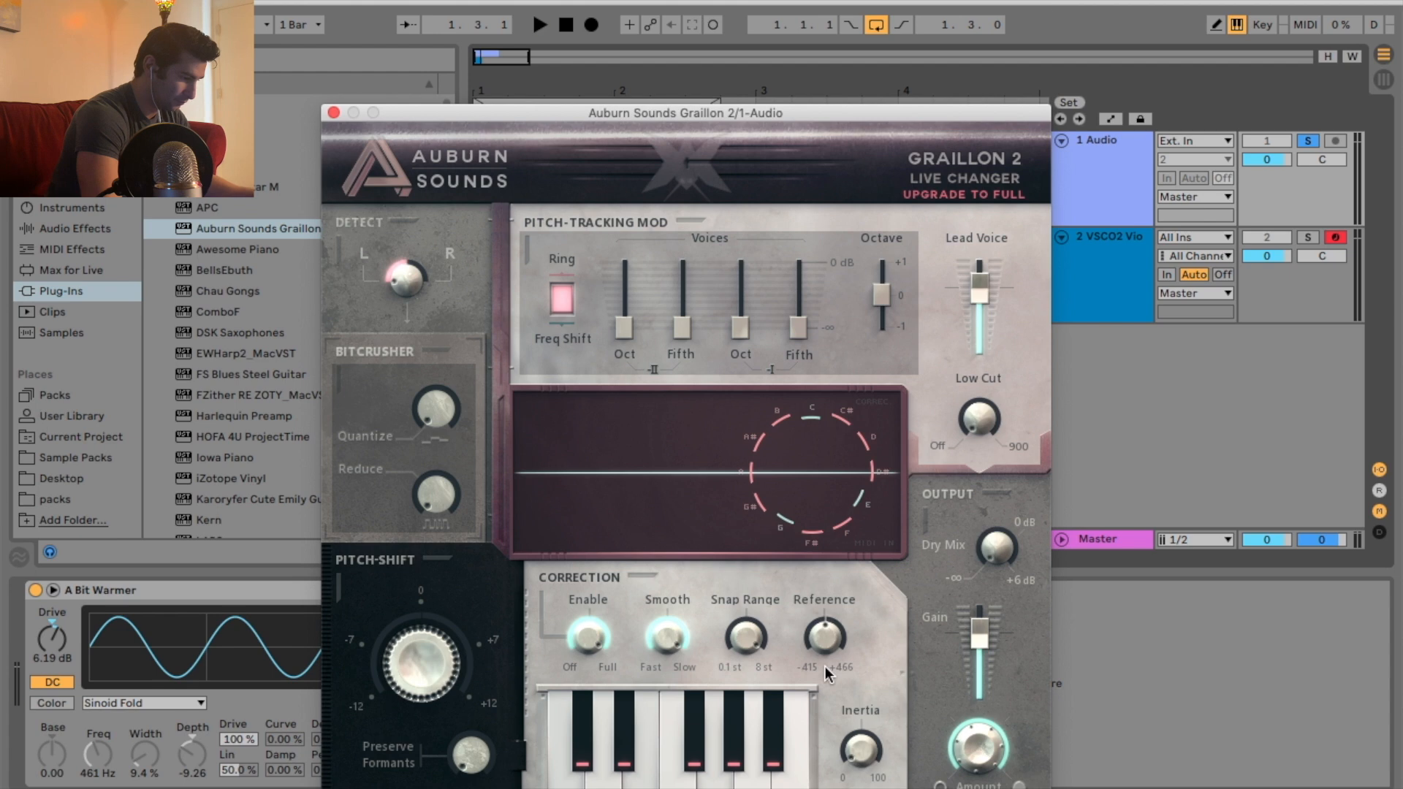
# - Play the vocal with only C, E and G allowed, lower Snap Range to its minimum, and play it again for comparison
pyautogui.press('space')
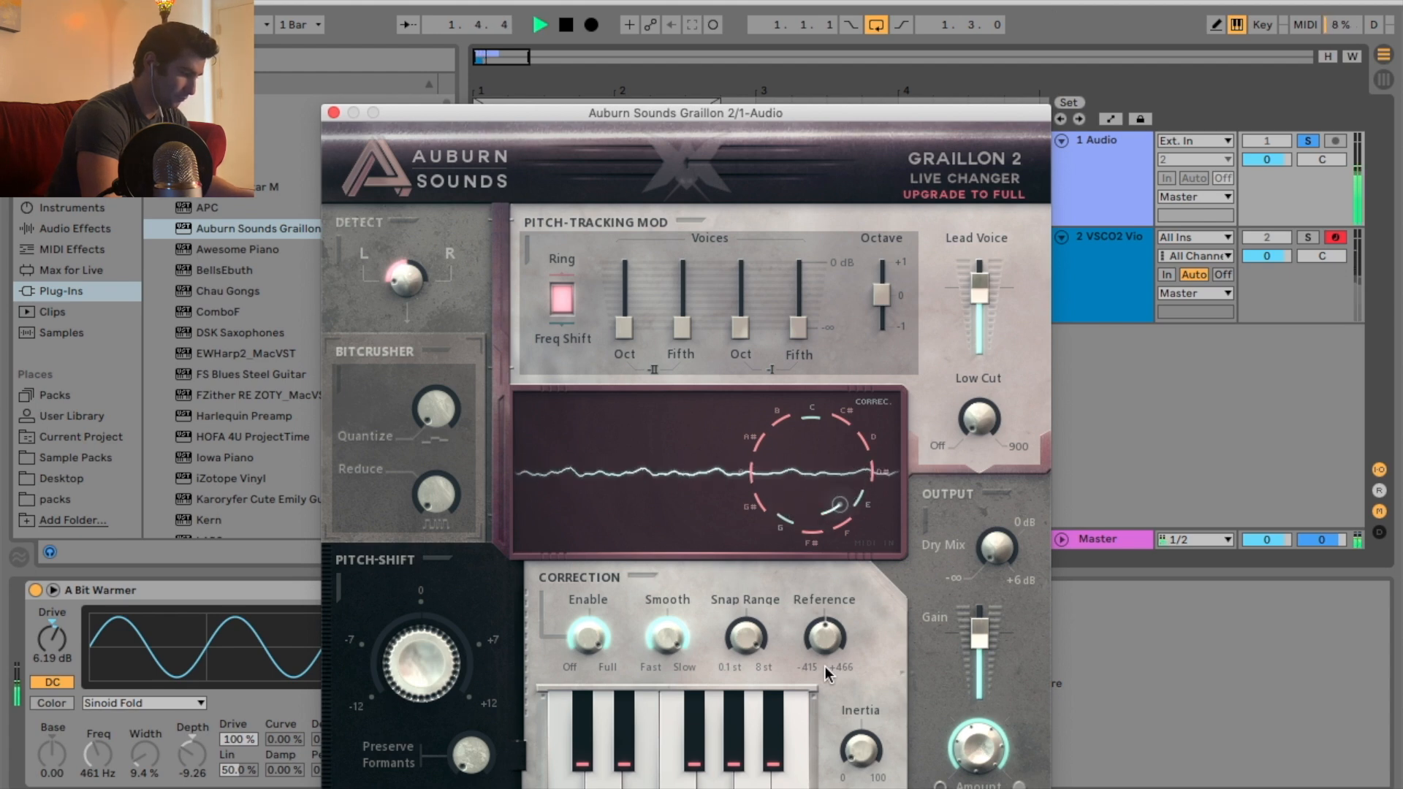
pyautogui.press('space')
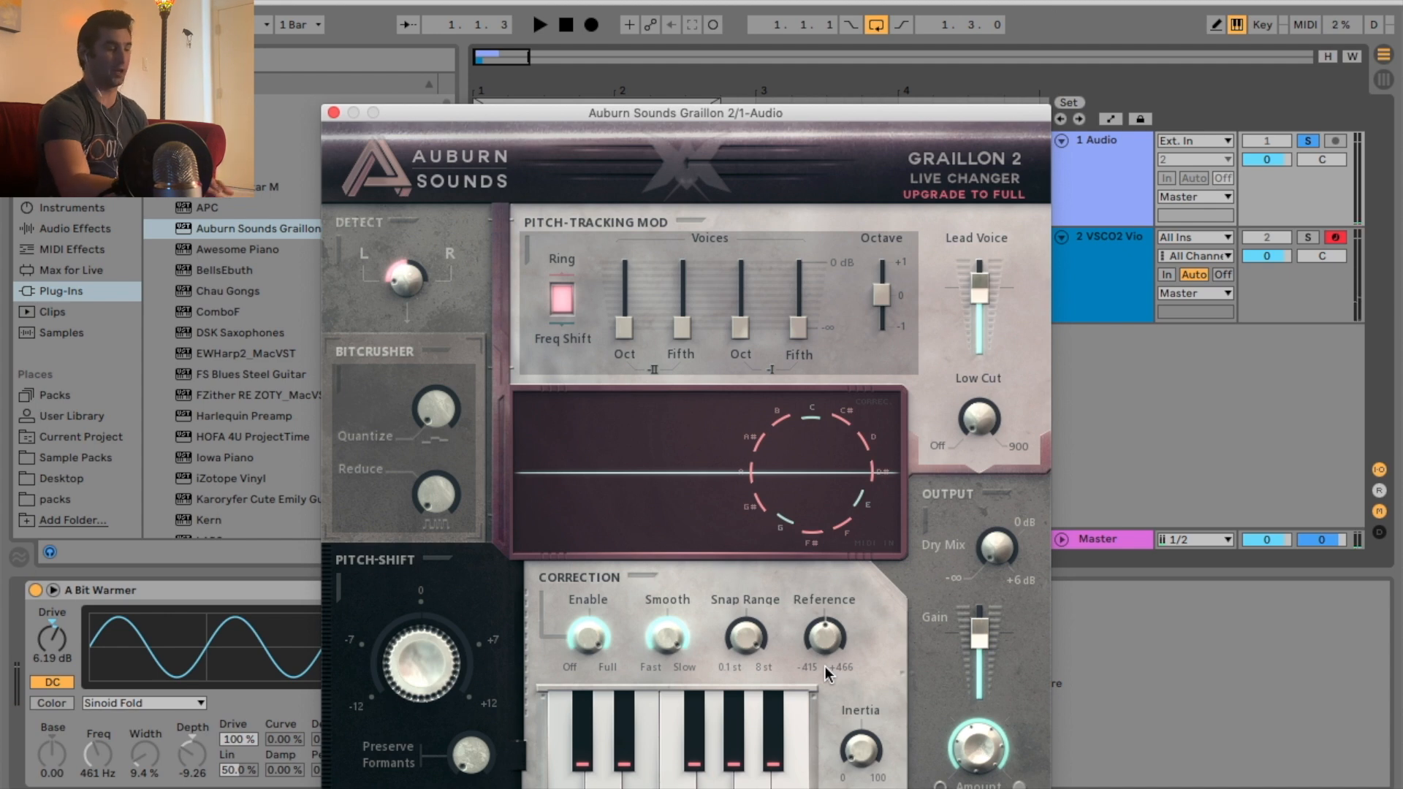
pyautogui.moveTo(749, 640); pyautogui.dragTo(744, 663)
pyautogui.moveTo(748, 663); pyautogui.dragTo(747, 707)
pyautogui.moveTo(751, 640); pyautogui.dragTo(753, 679)
pyautogui.press('space')
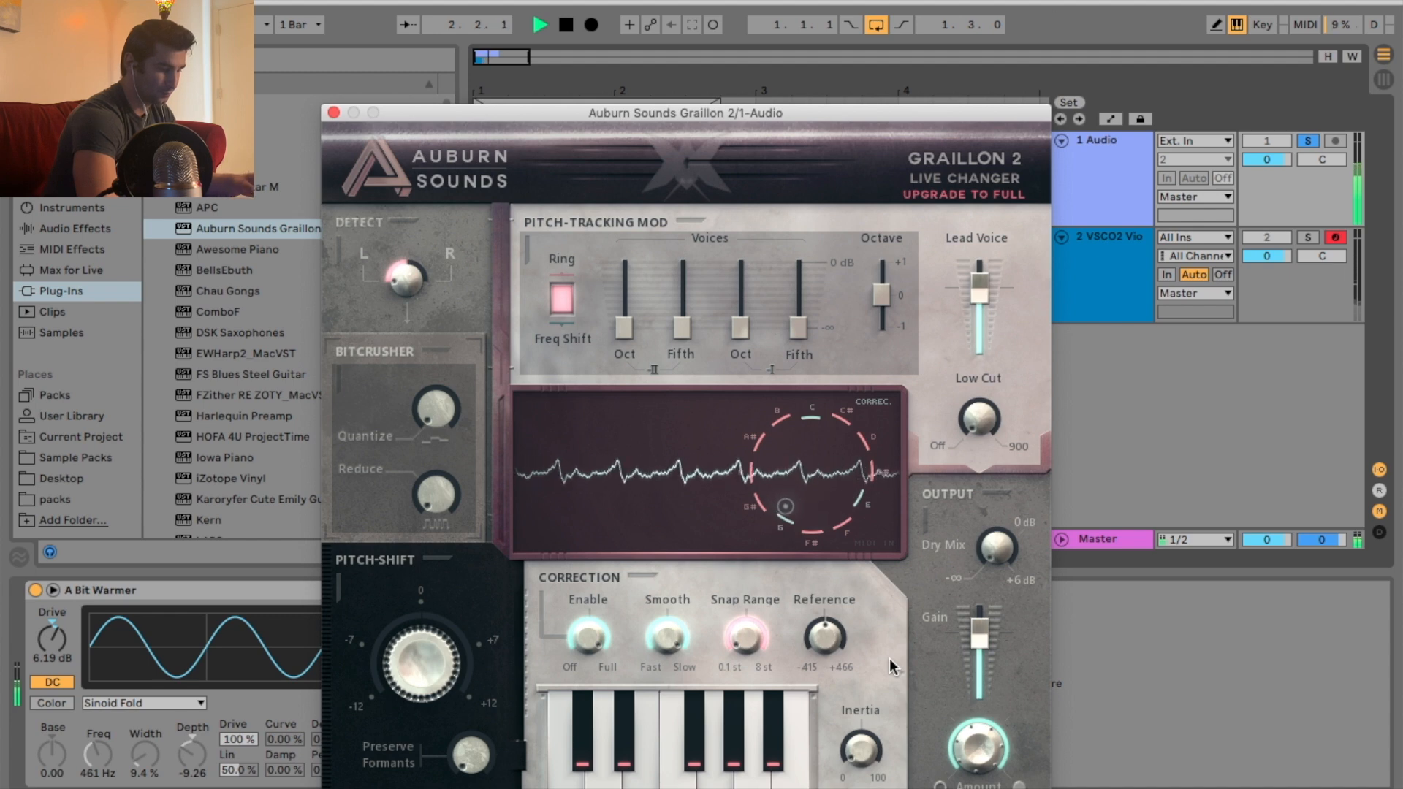
pyautogui.press('space')
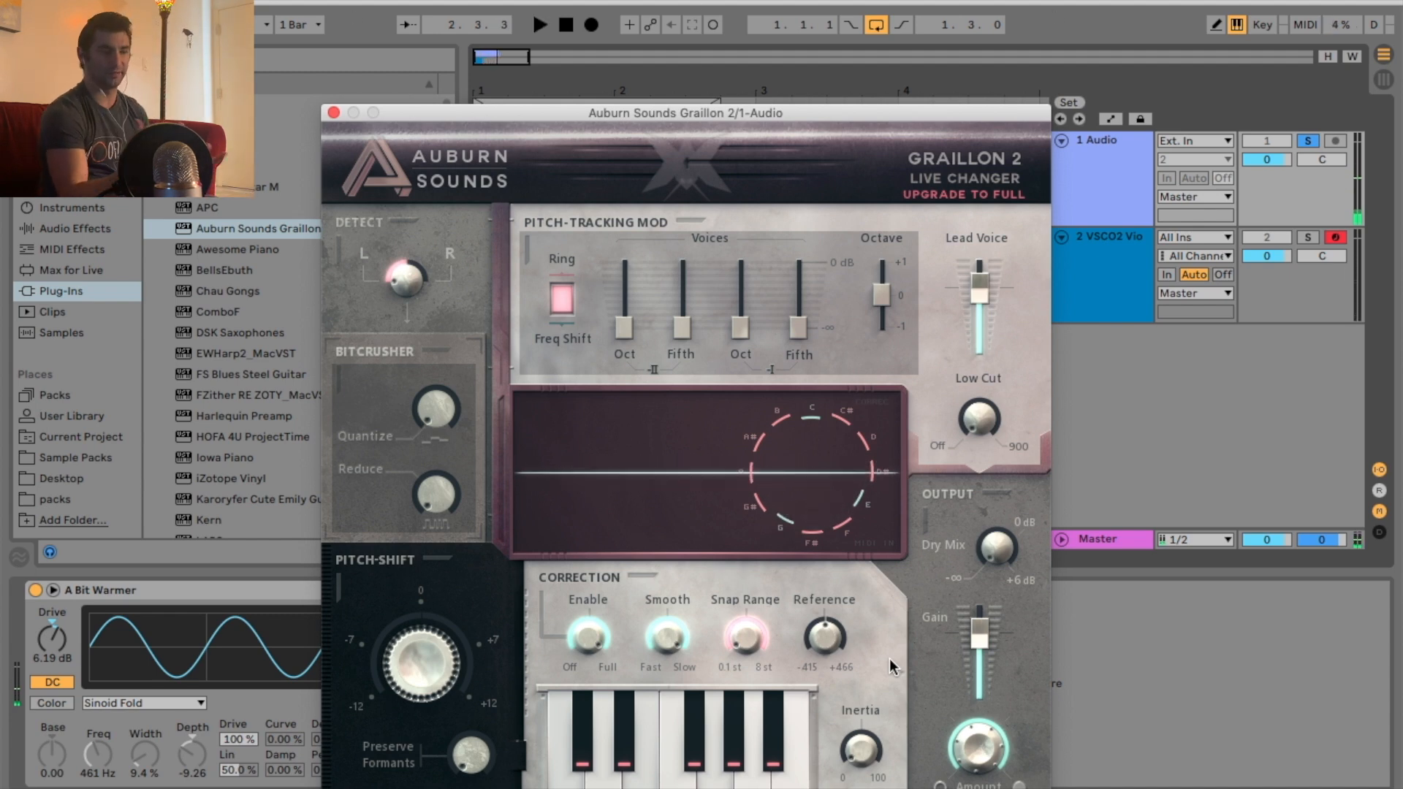
# - Set Snap Range back to 8.00 st and play back the vocal
pyautogui.moveTo(758, 644); pyautogui.dragTo(805, 413)
pyautogui.press('space')
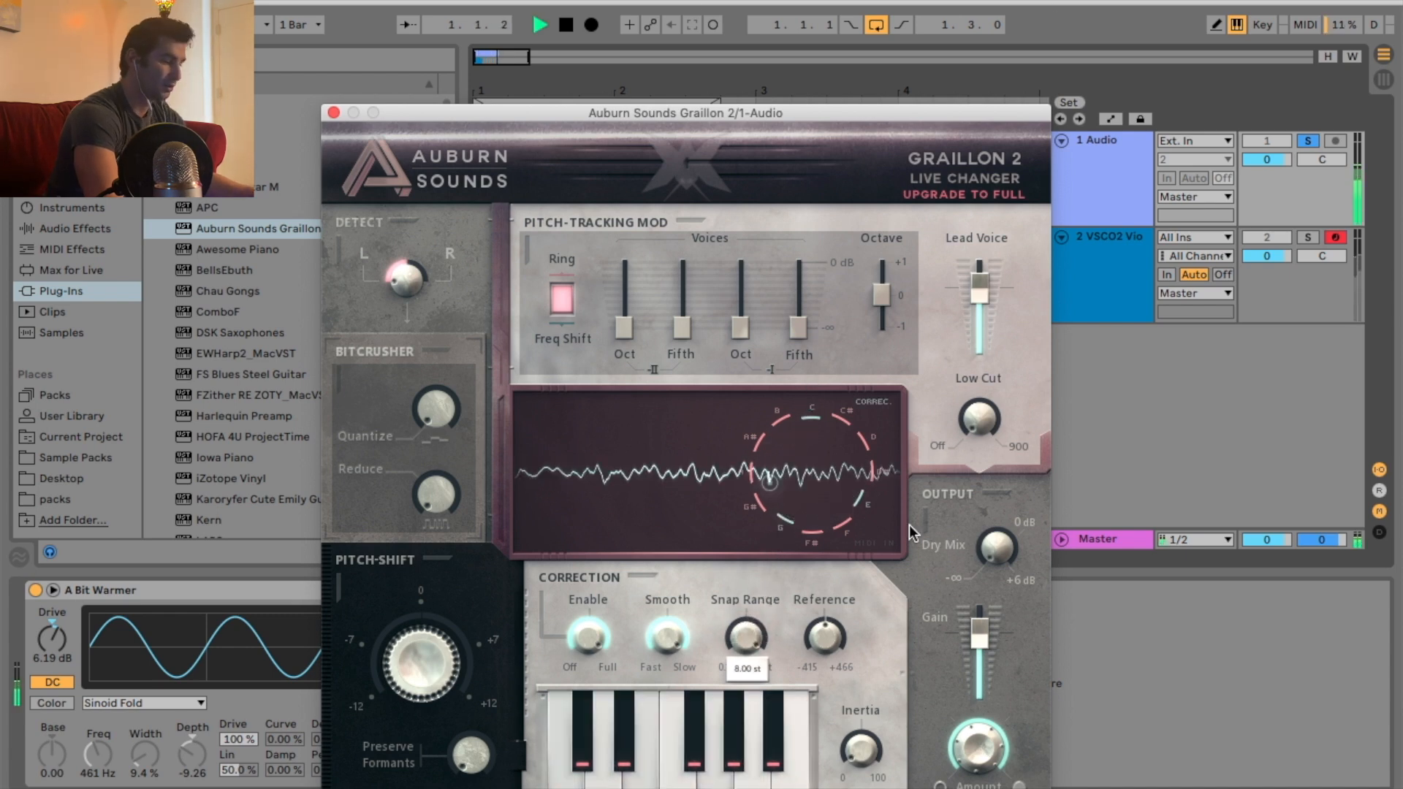
pyautogui.press('space')
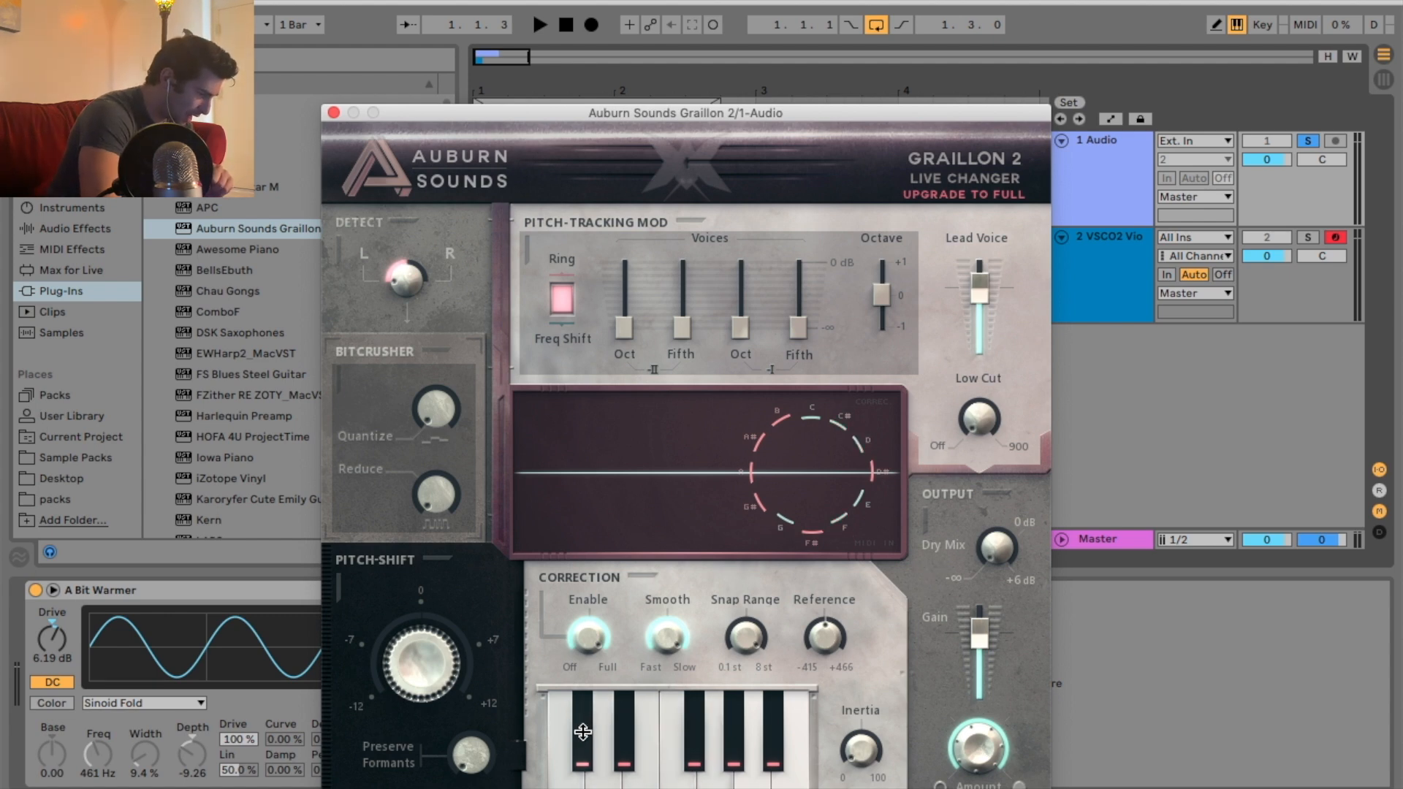
# - Re-enable all twelve notes on the Correction keyboard and briefly play back the vocal
pyautogui.click(621, 741)
pyautogui.click(696, 746)
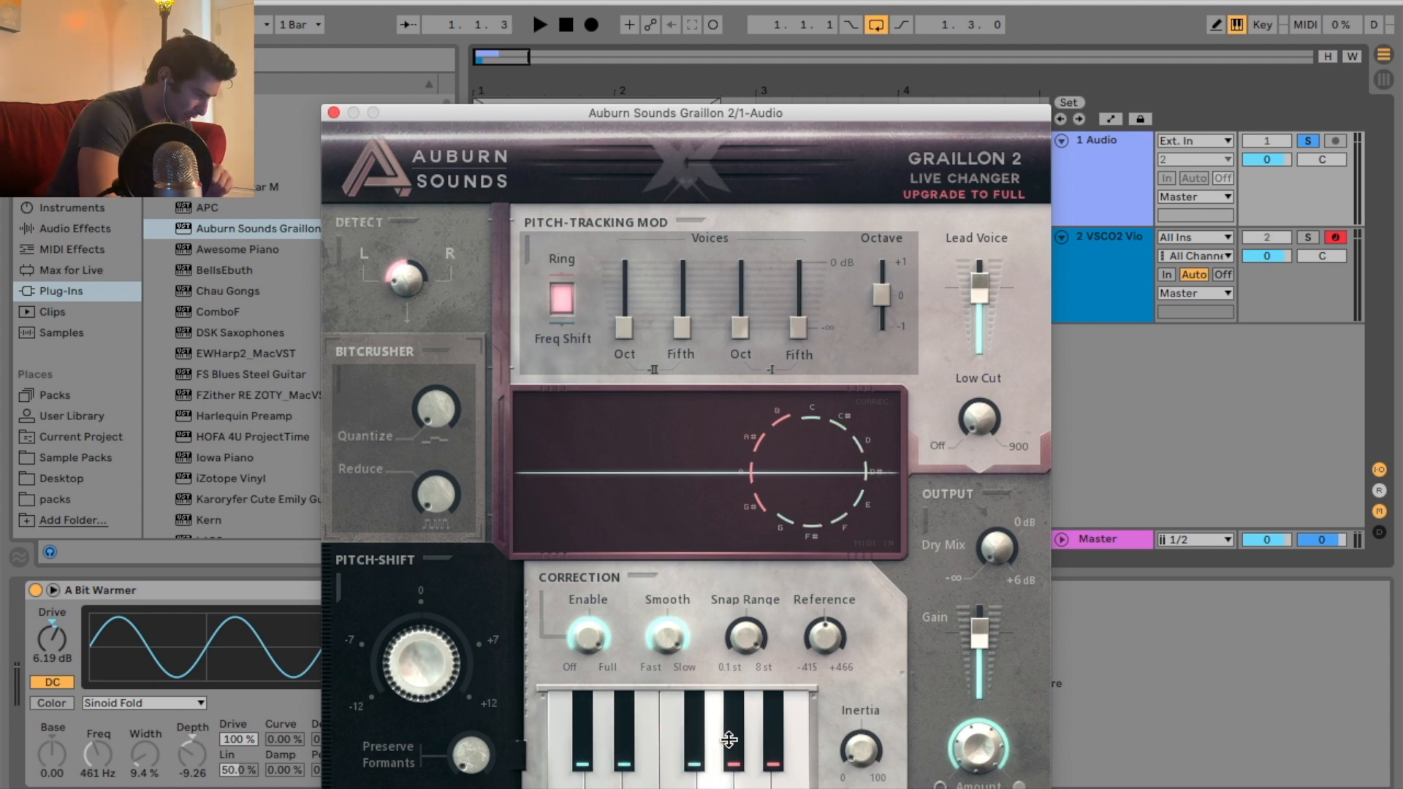
pyautogui.click(731, 740)
pyautogui.click(752, 780)
pyautogui.click(773, 735)
pyautogui.click(792, 787)
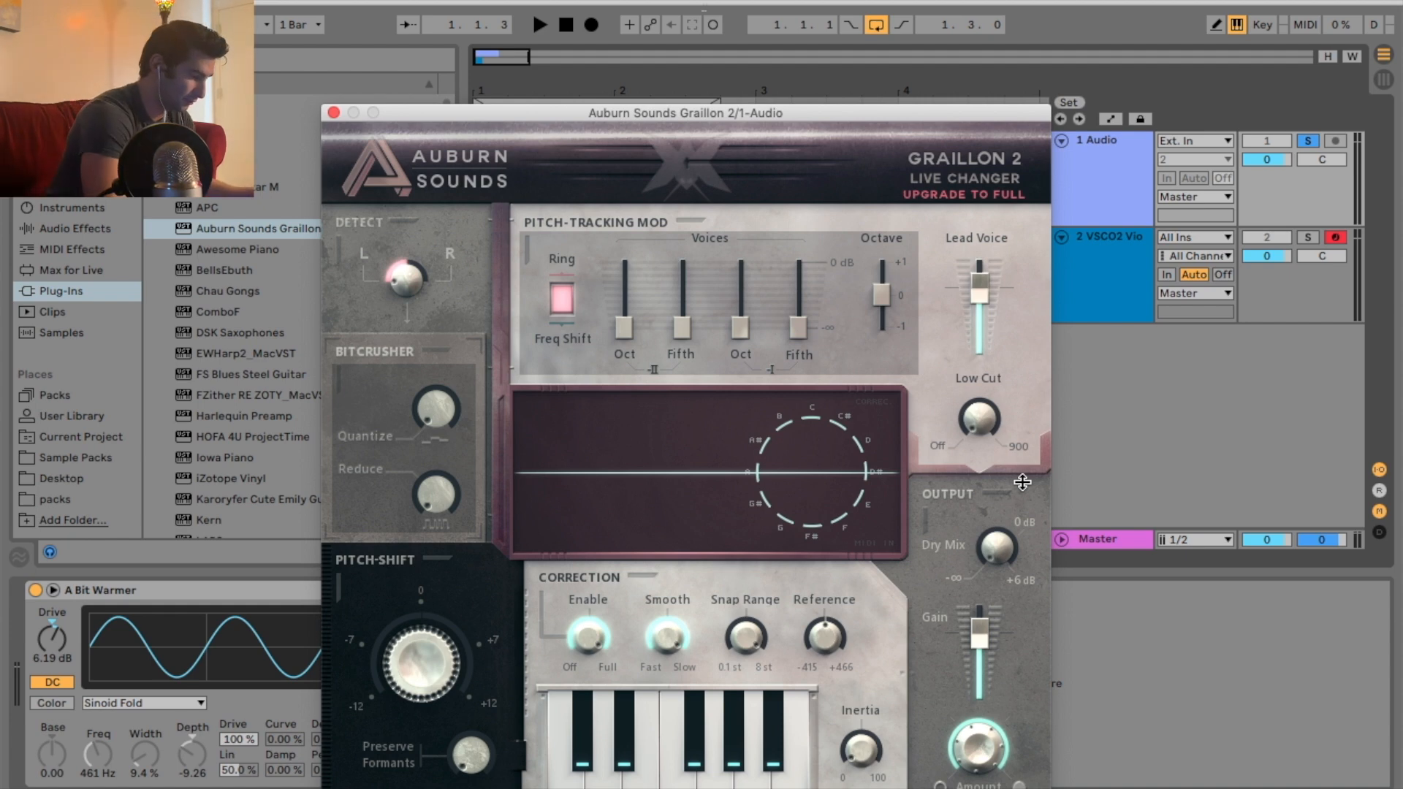
pyautogui.press('space')
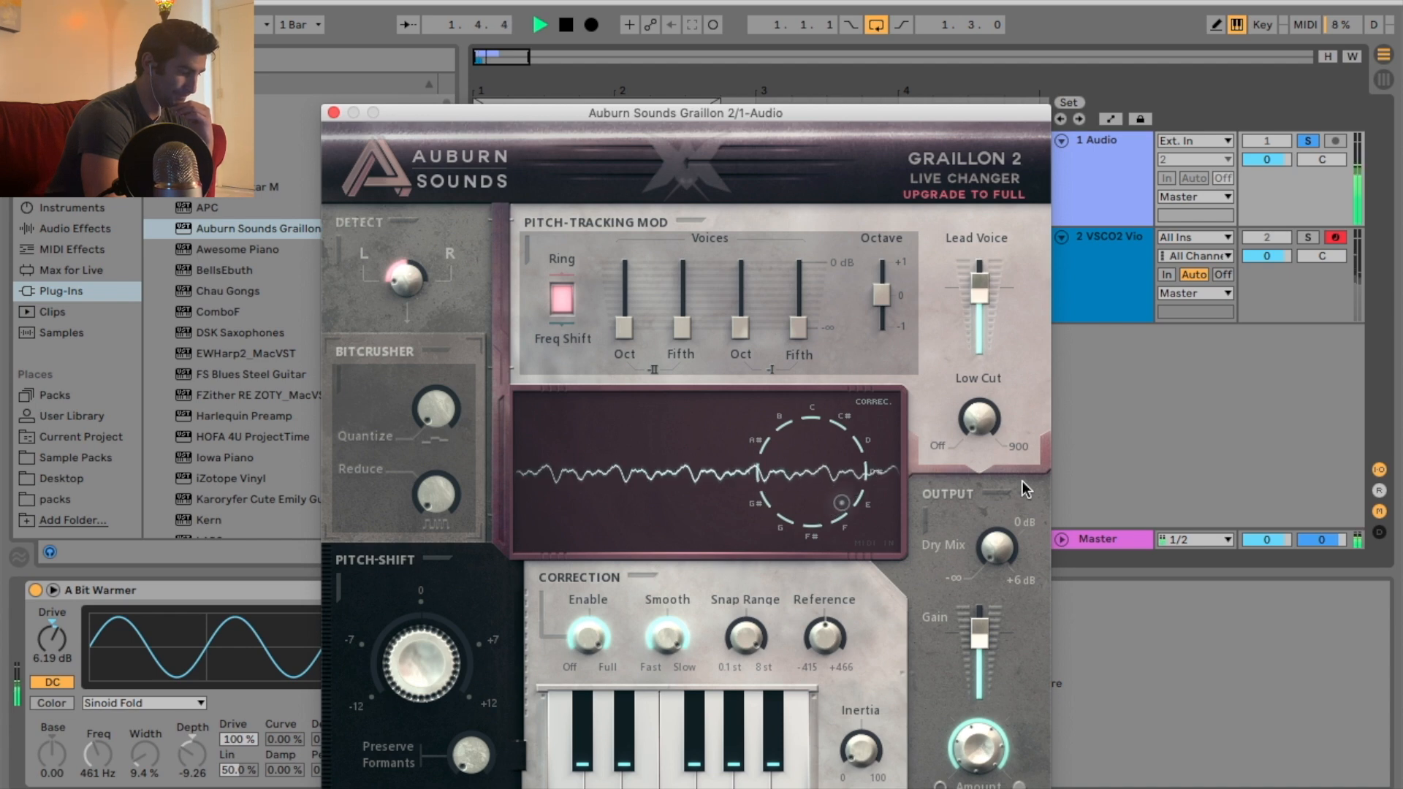
pyautogui.press('space')
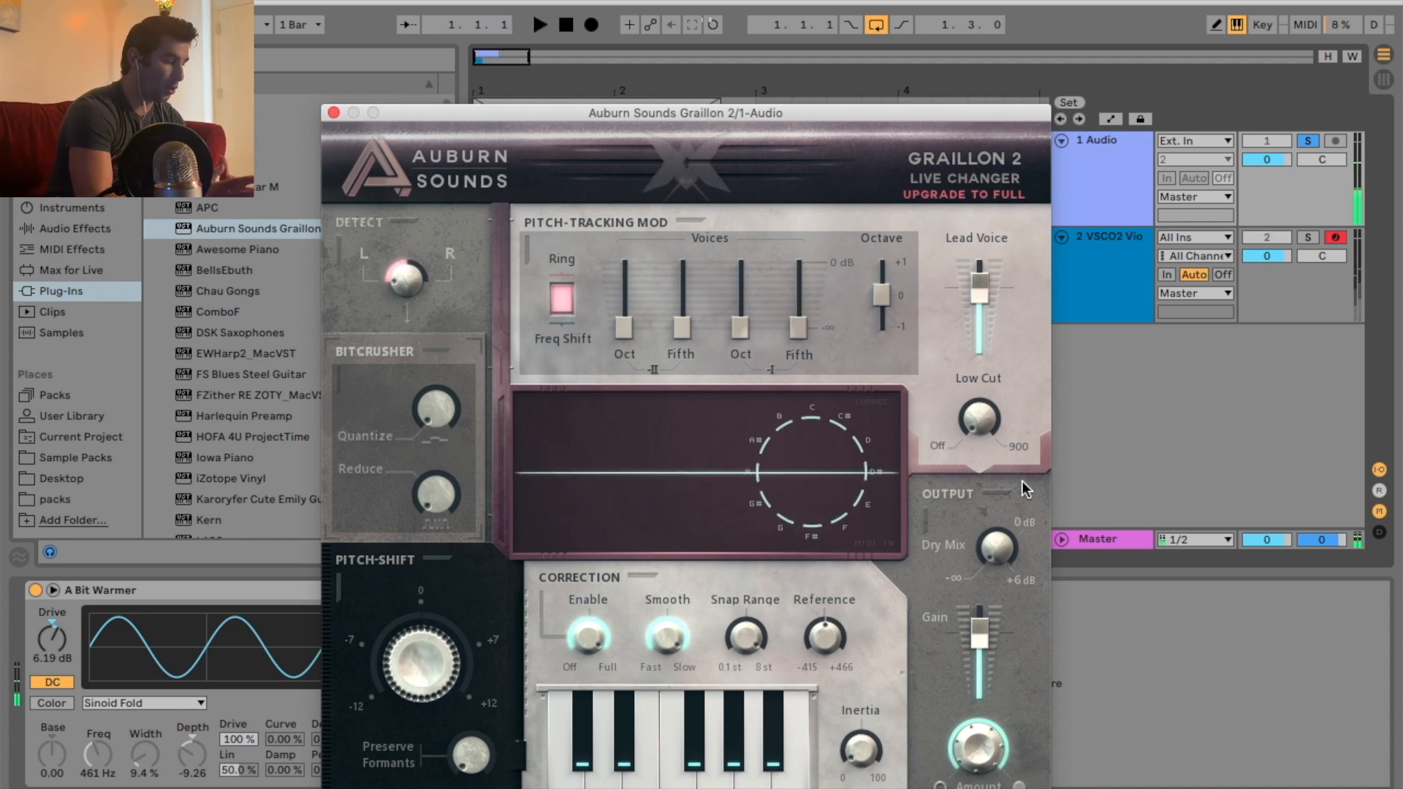
# - Disable every note except F on the Correction keyboard and play back the vocal
pyautogui.click(624, 731)
pyautogui.click(582, 731)
pyautogui.click(694, 738)
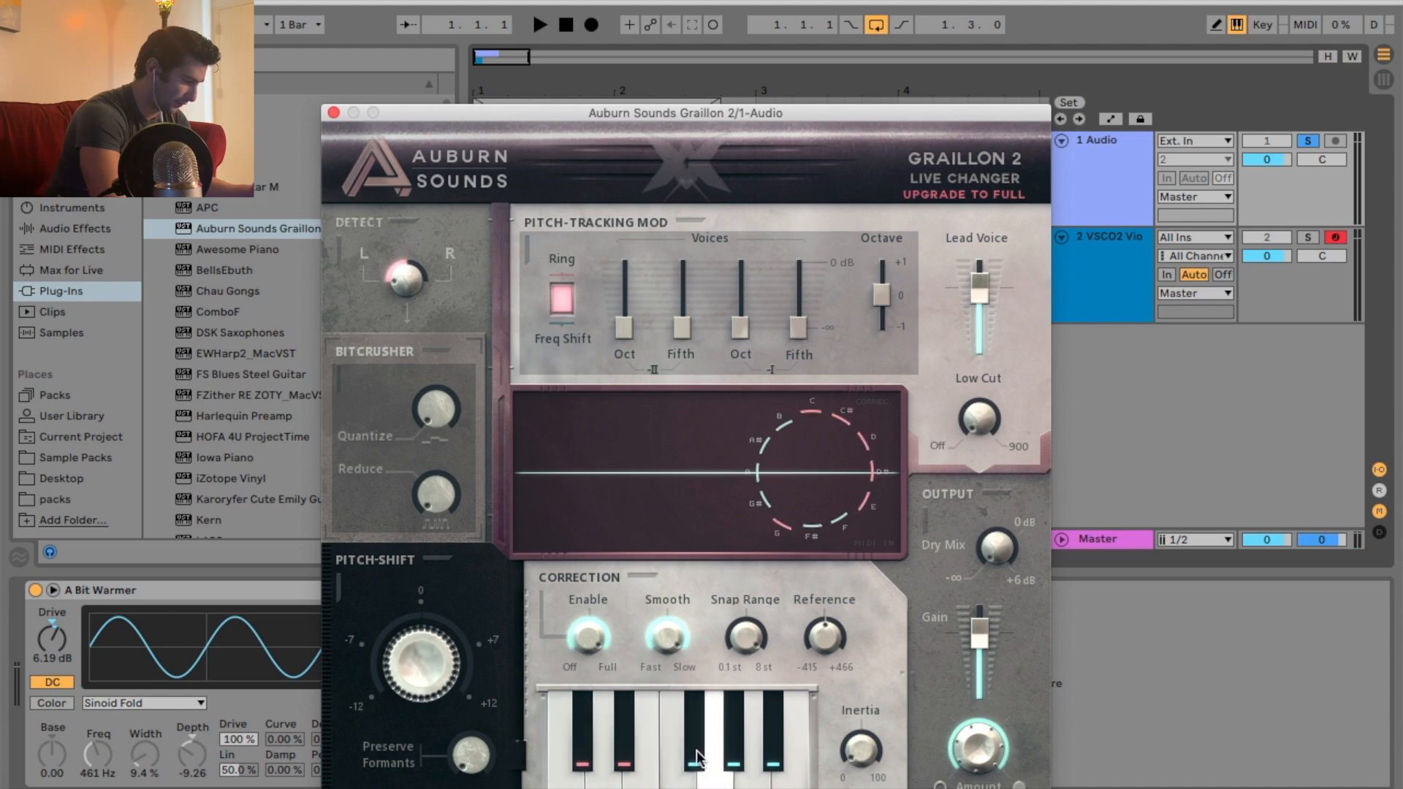
pyautogui.click(733, 738)
pyautogui.click(773, 738)
pyautogui.press('space')
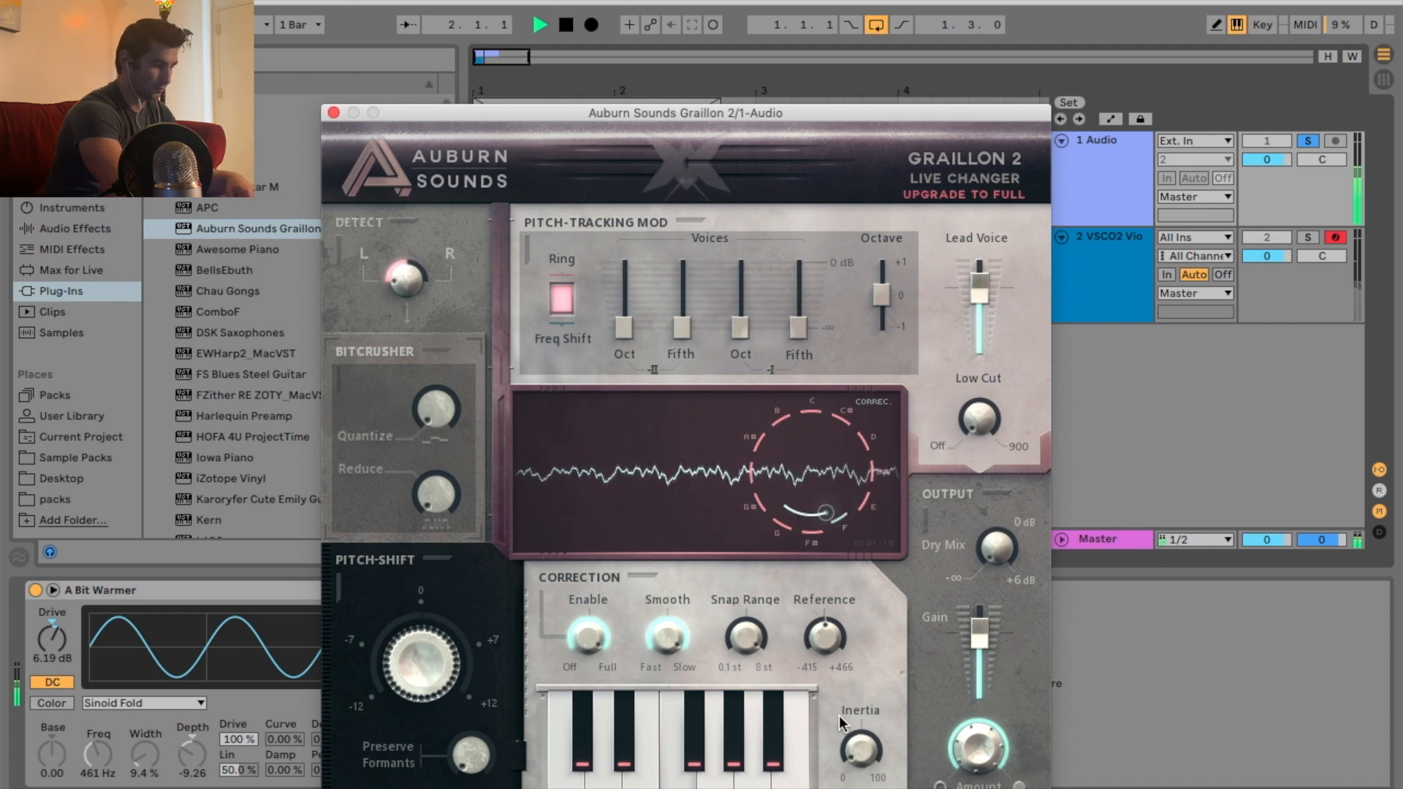
pyautogui.press('space')
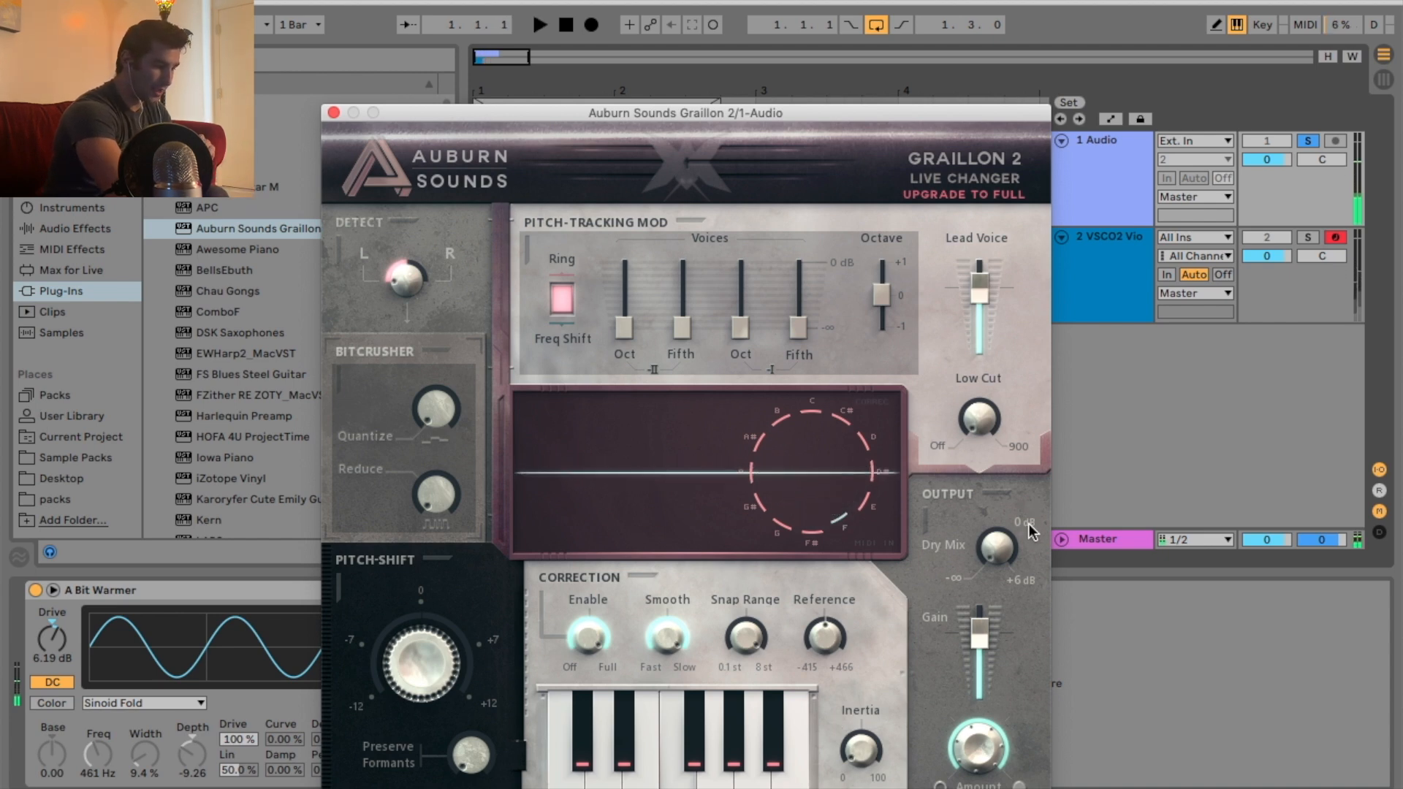
# - Raise the Output Dry Mix to about -1.1 dB and play back the vocal
pyautogui.moveTo(1003, 525)
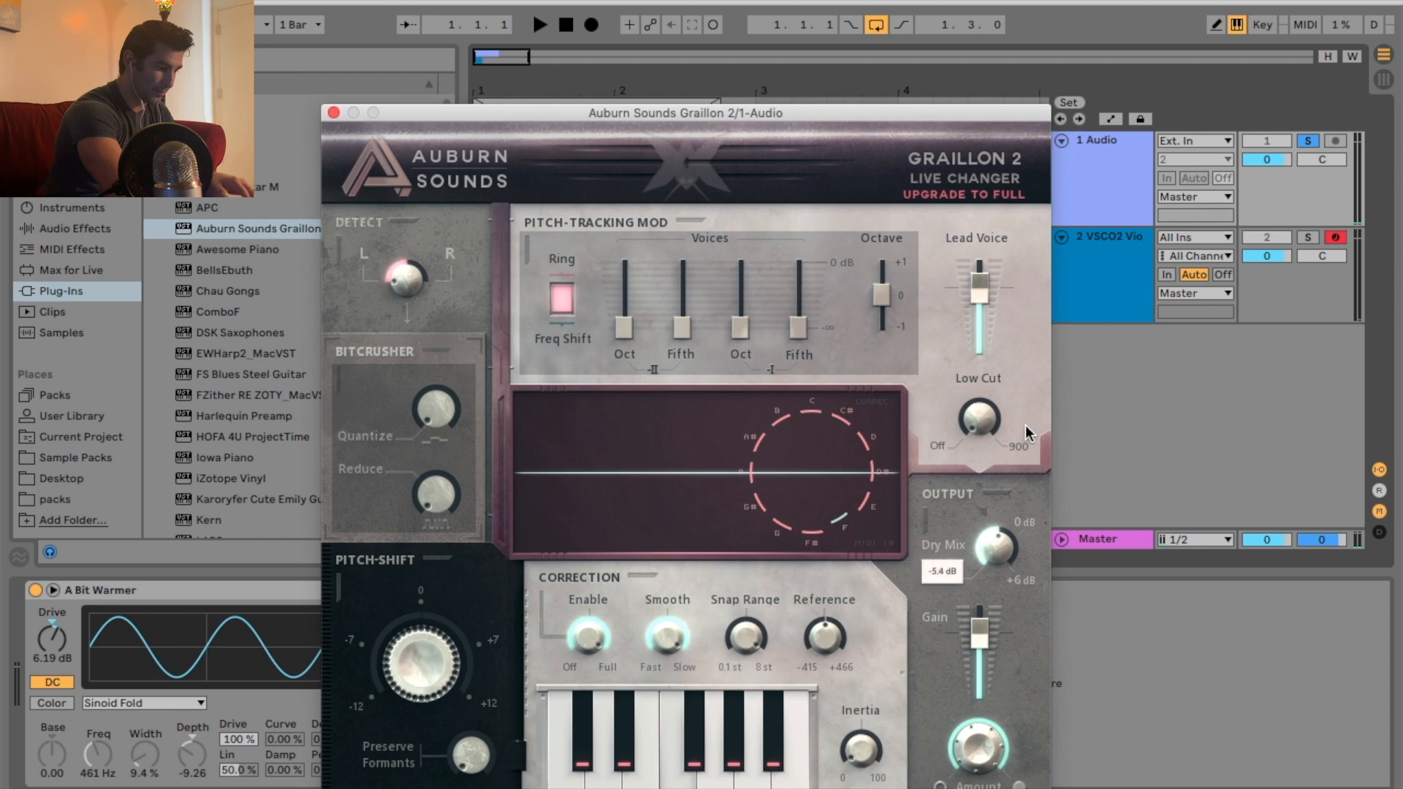
pyautogui.press('space')
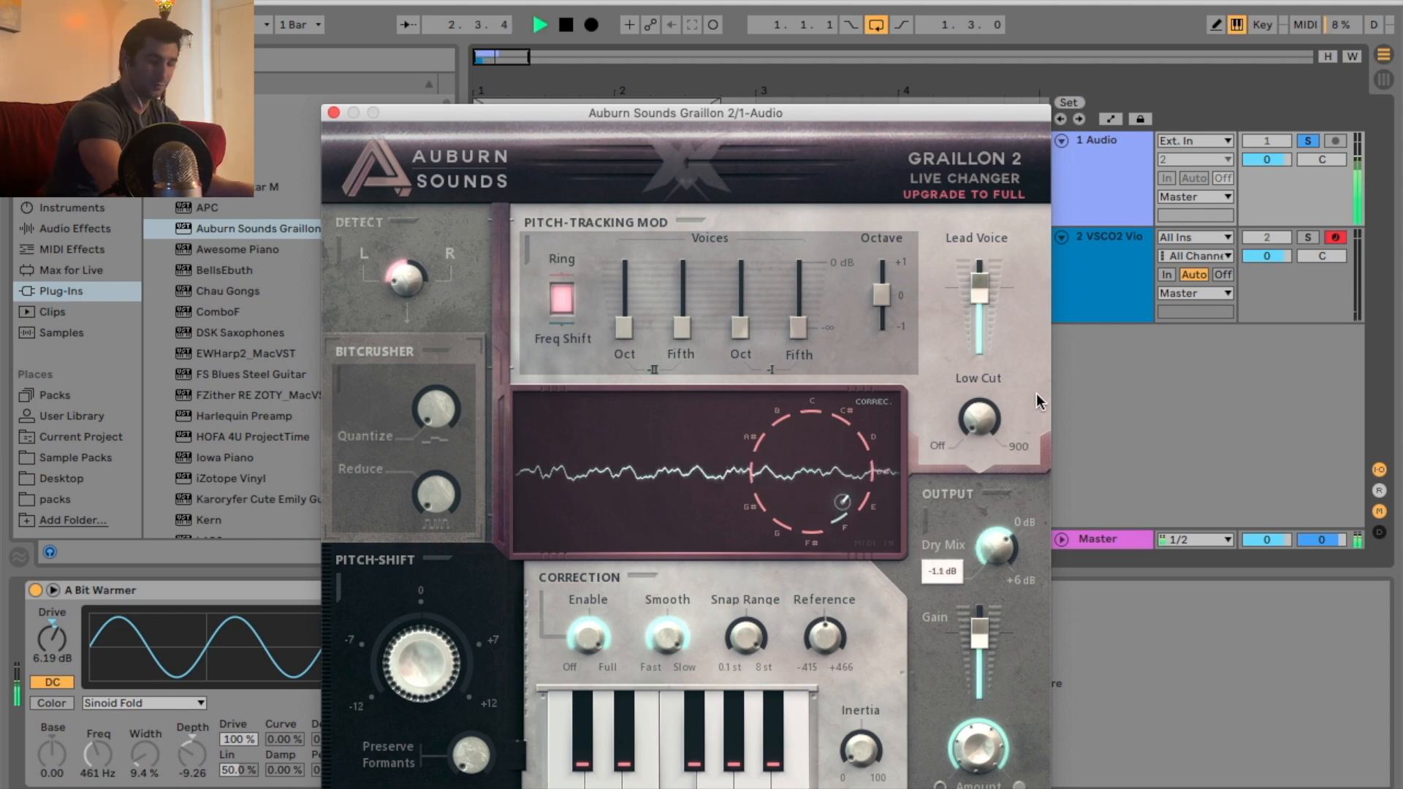
pyautogui.press('space')
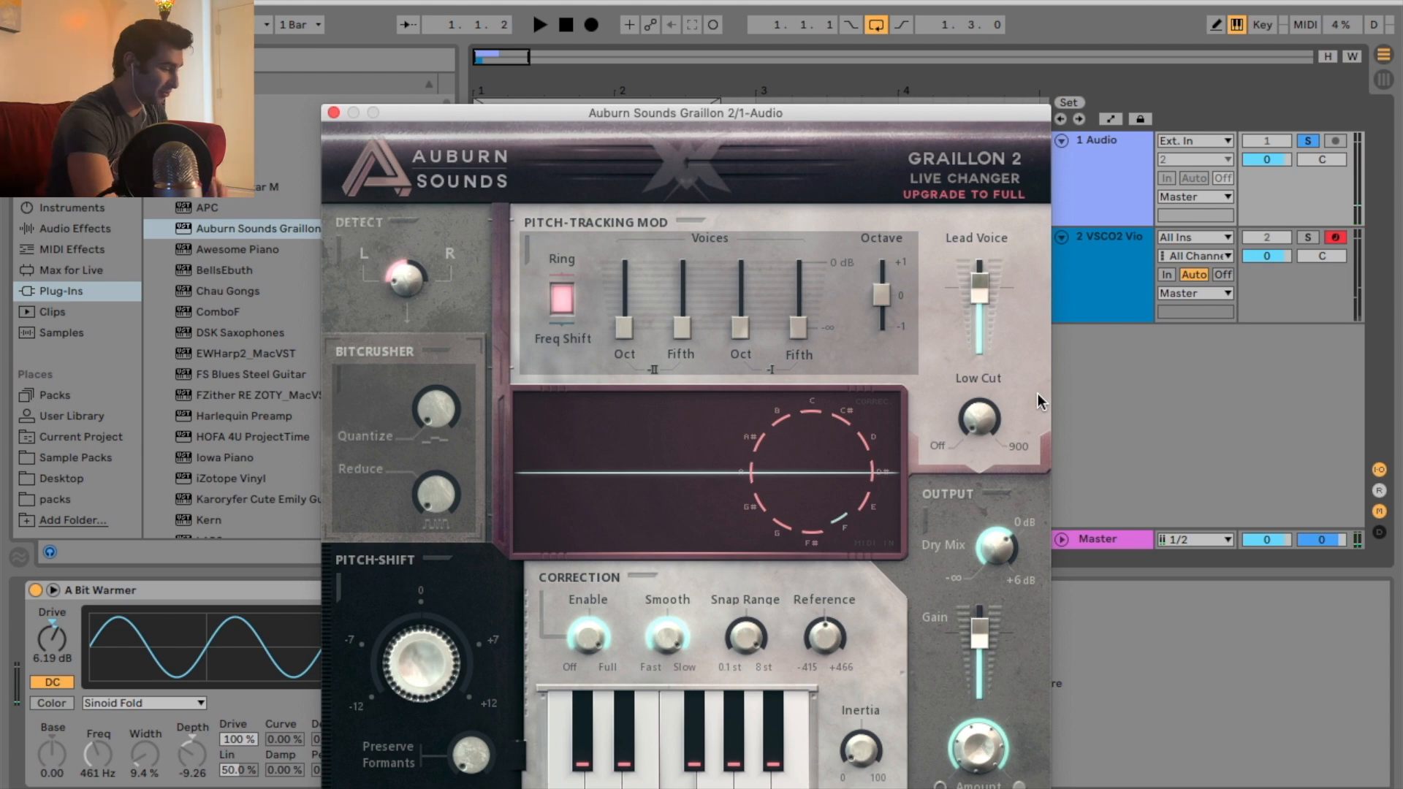
# - Set Smooth to 1.0 ms and play back the vocal, adjusting Dry Mix while it loops
pyautogui.moveTo(666, 637); pyautogui.dragTo(687, 734)
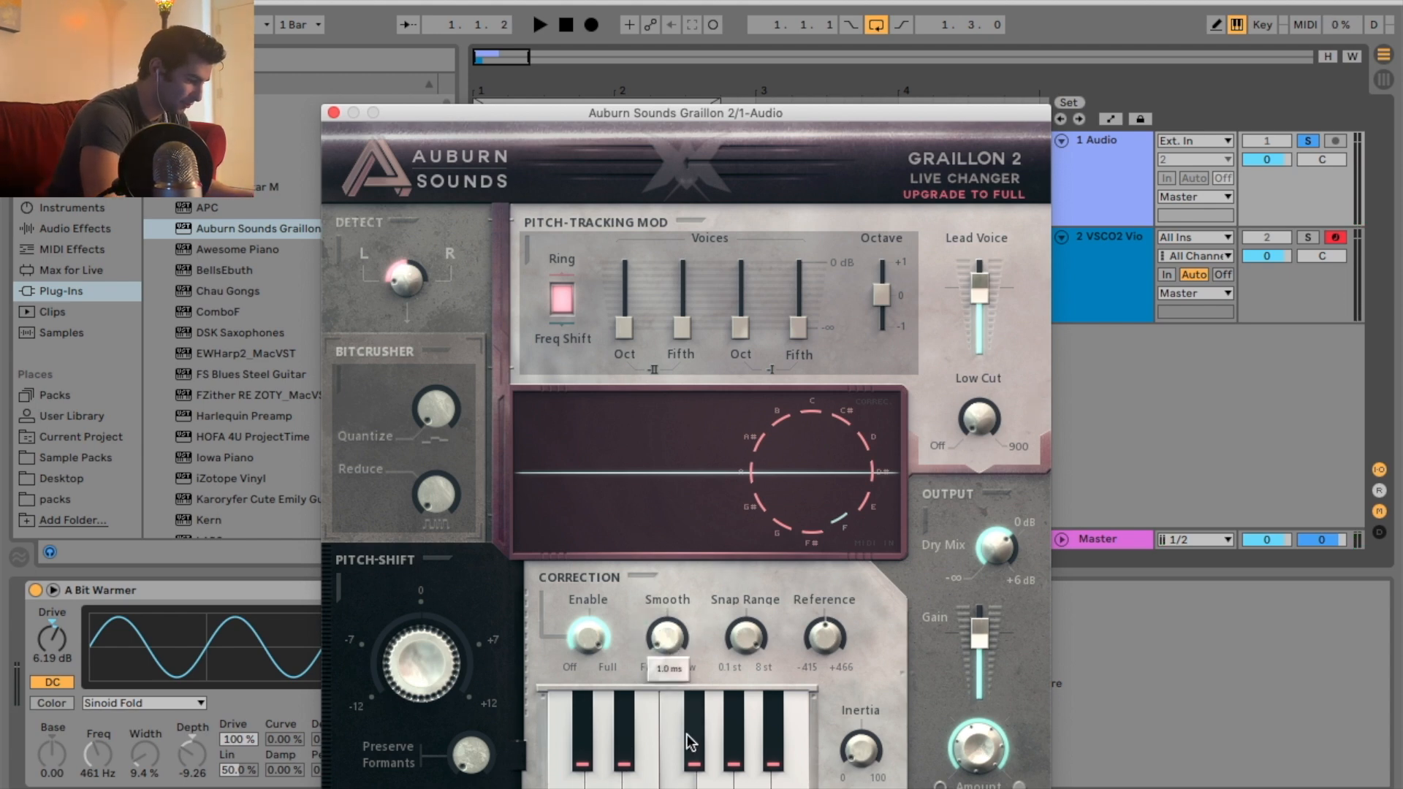
pyautogui.press('space')
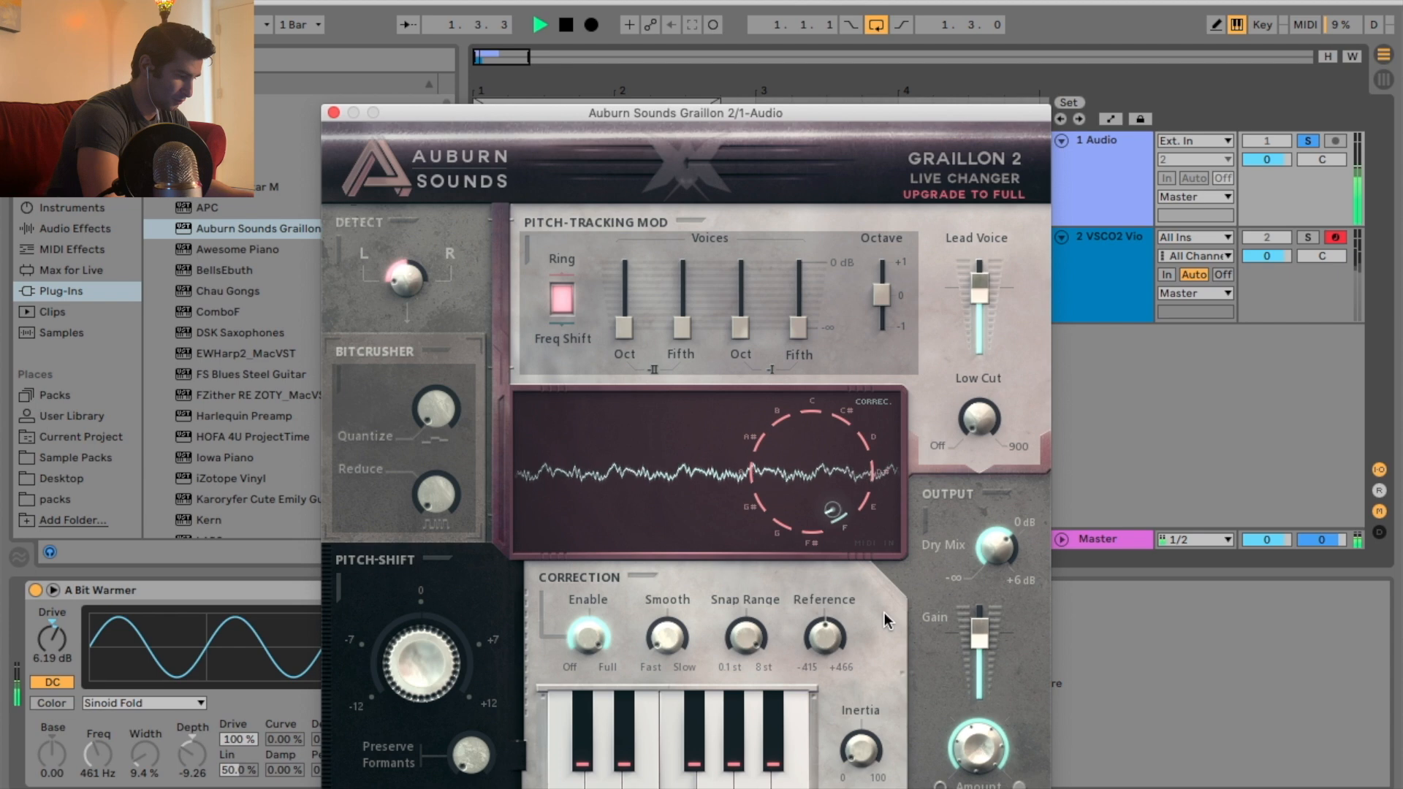
pyautogui.press('space')
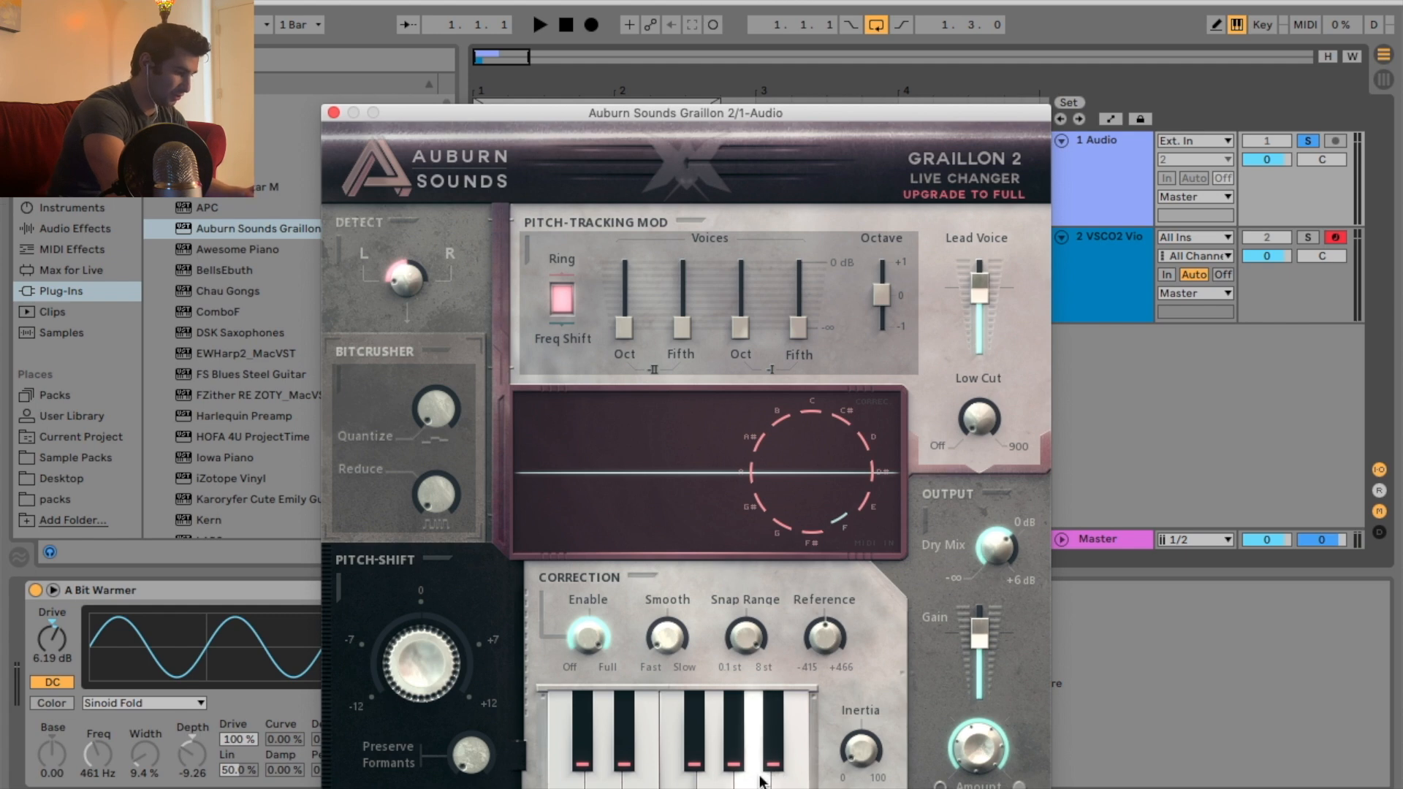
pyautogui.press('space')
pyautogui.moveTo(1016, 550); pyautogui.dragTo(1016, 525)
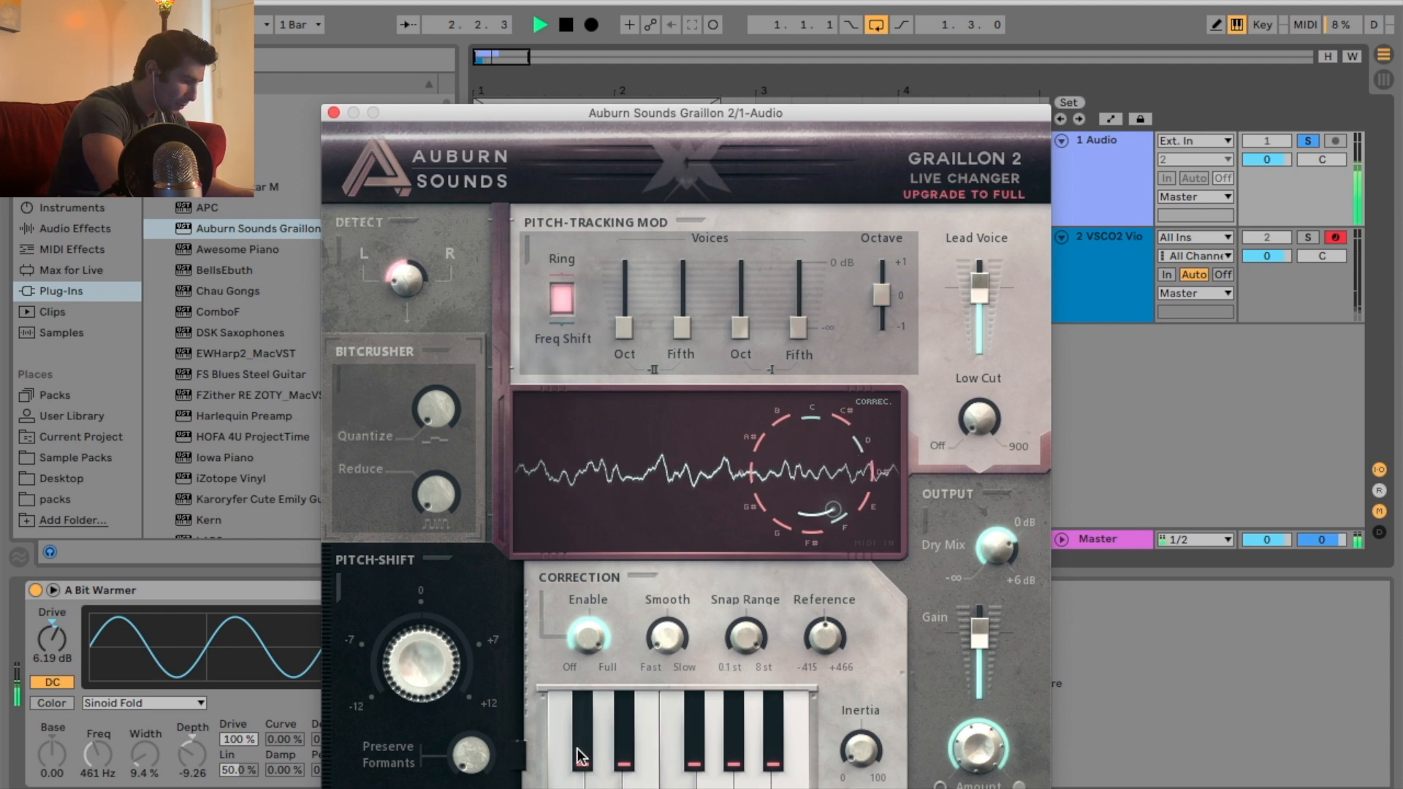
pyautogui.press('space')
# - Re-enable the remaining disabled notes so that the full chromatic scale is allowed on the Correction keyboard
pyautogui.click(605, 787)
pyautogui.click(626, 763)
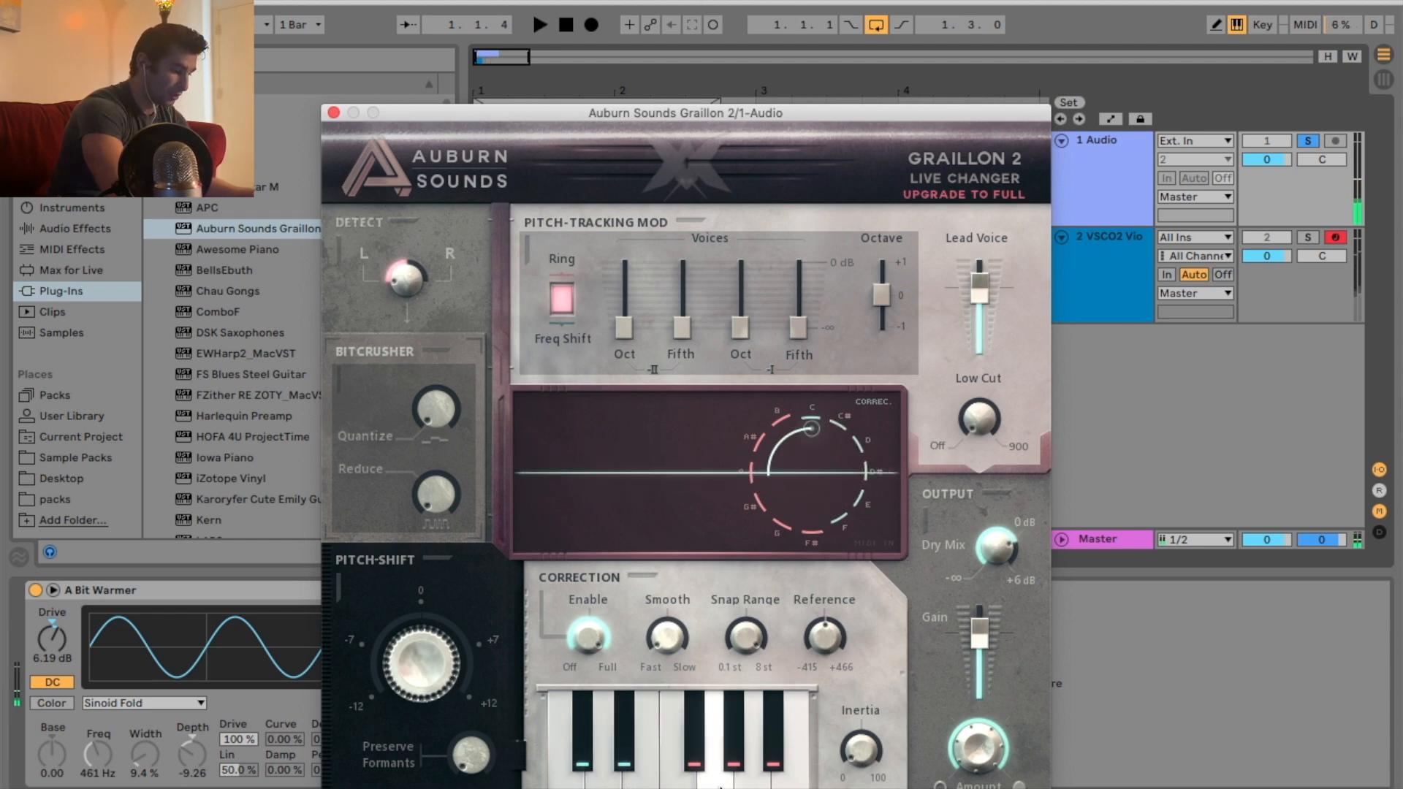
pyautogui.click(716, 779)
pyautogui.click(698, 761)
pyautogui.click(754, 777)
pyautogui.click(736, 760)
pyautogui.click(779, 762)
pyautogui.click(798, 779)
# - Play back the vocal with all notes allowed, adjusting Dry Mix and turning Smooth up to its Slow end
pyautogui.press('space')
pyautogui.moveTo(996, 548); pyautogui.dragTo(1018, 510)
pyautogui.moveTo(670, 637); pyautogui.dragTo(706, 413)
pyautogui.press('space')
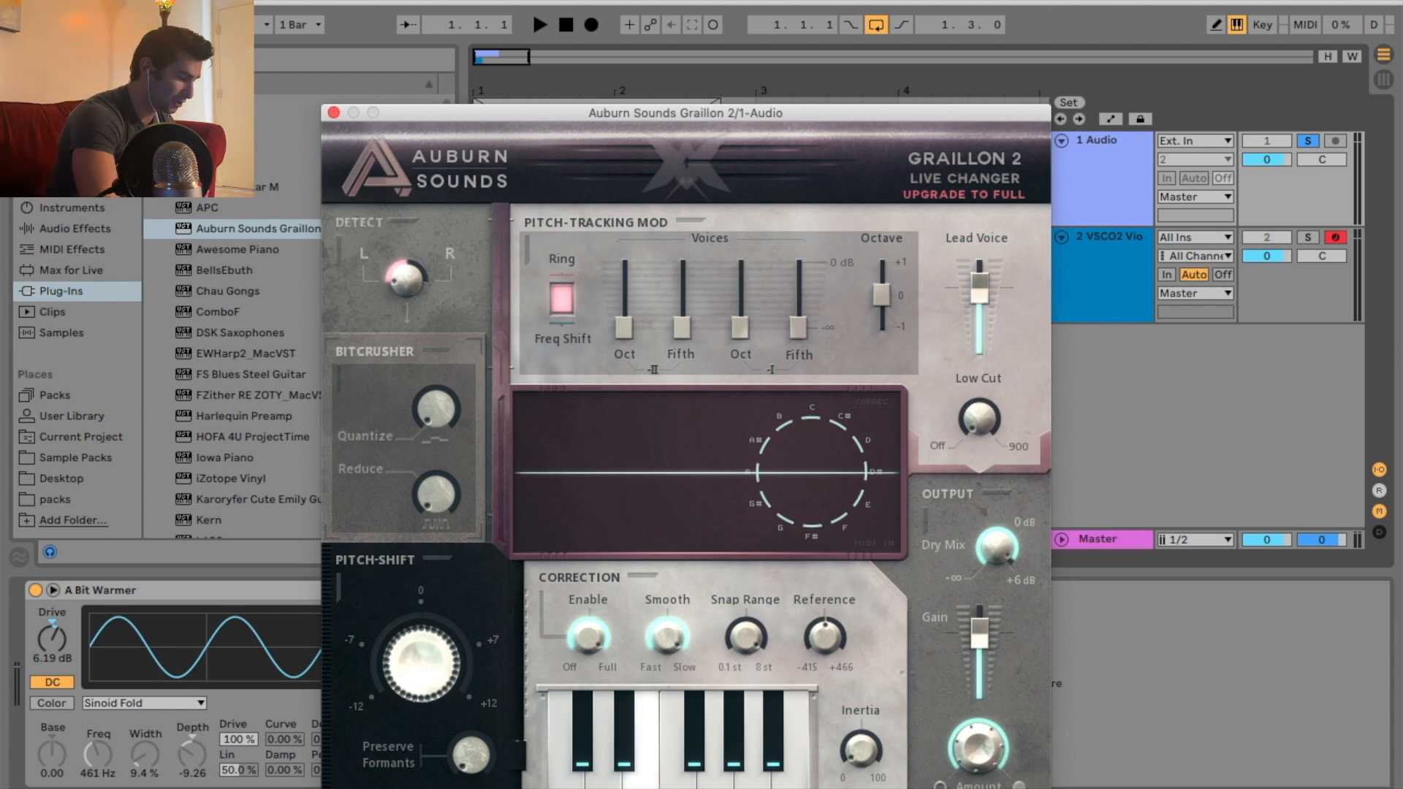
# - Disable every note except C on the Correction keyboard
pyautogui.click(584, 752)
pyautogui.click(604, 776)
pyautogui.click(625, 741)
pyautogui.click(641, 776)
pyautogui.click(674, 776)
pyautogui.click(693, 755)
pyautogui.click(712, 776)
pyautogui.click(731, 756)
pyautogui.click(752, 776)
pyautogui.click(773, 757)
pyautogui.click(793, 775)
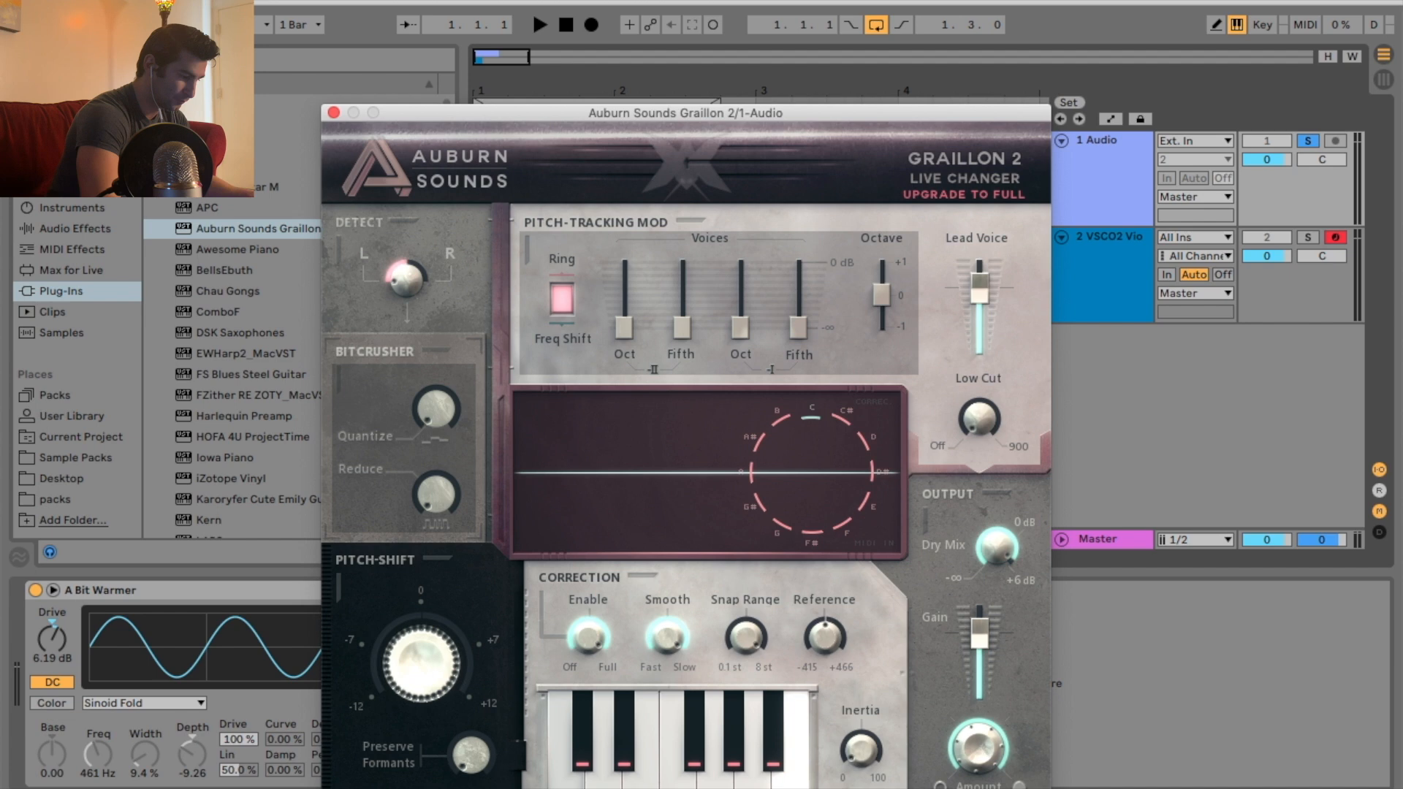
# - Play back the vocal with only C allowed, adjusting Dry Mix during playback
pyautogui.press('space')
pyautogui.moveTo(998, 548); pyautogui.dragTo(988, 497)
pyautogui.press('space')
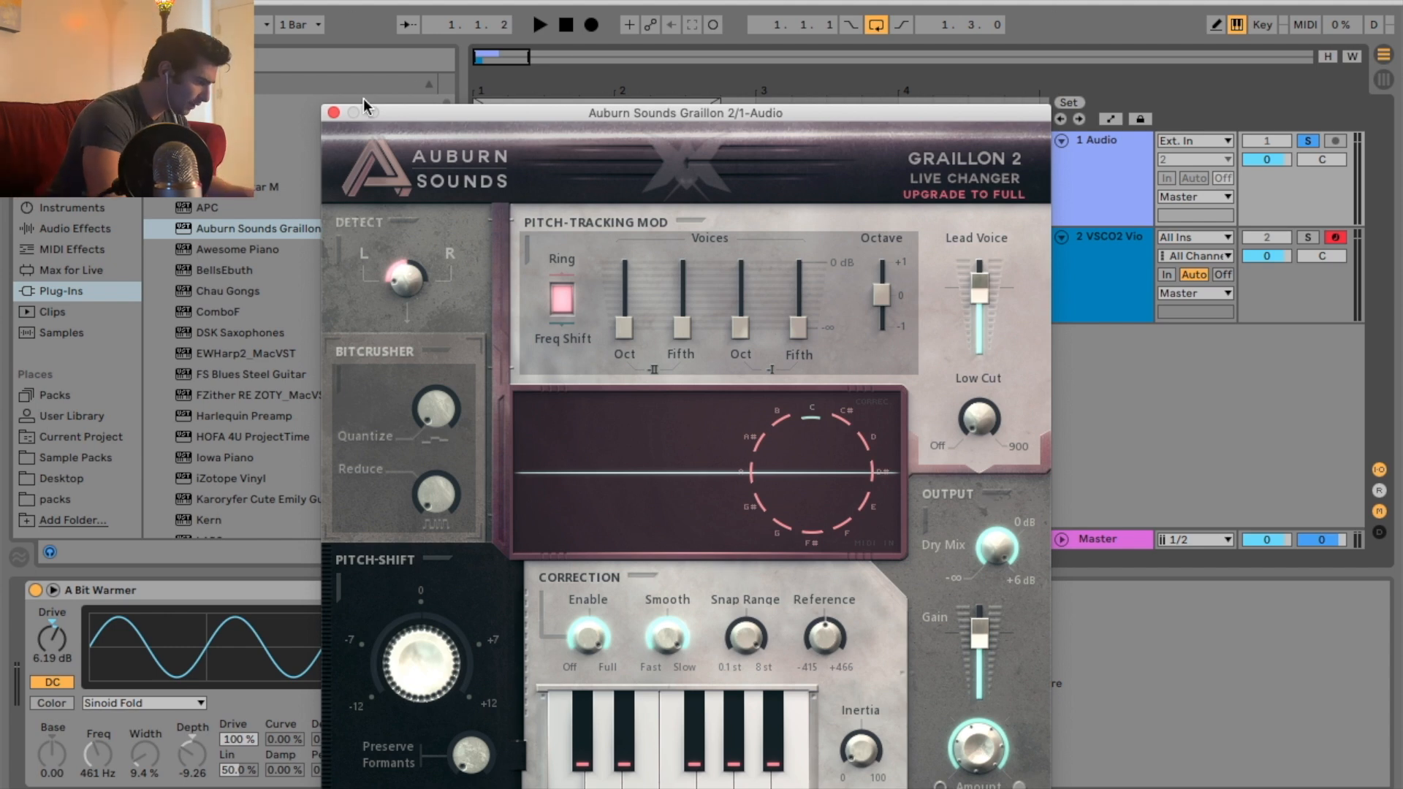
# - Close the vocal's Graillon window, select the VSCO2 violin track and shorten the loop to three beats
pyautogui.click(333, 112)
pyautogui.click(1111, 273)
pyautogui.moveTo(721, 102); pyautogui.dragTo(574, 102)
# - Play the loop with the violin track soloed and its Graillon device bypassed
pyautogui.press('space')
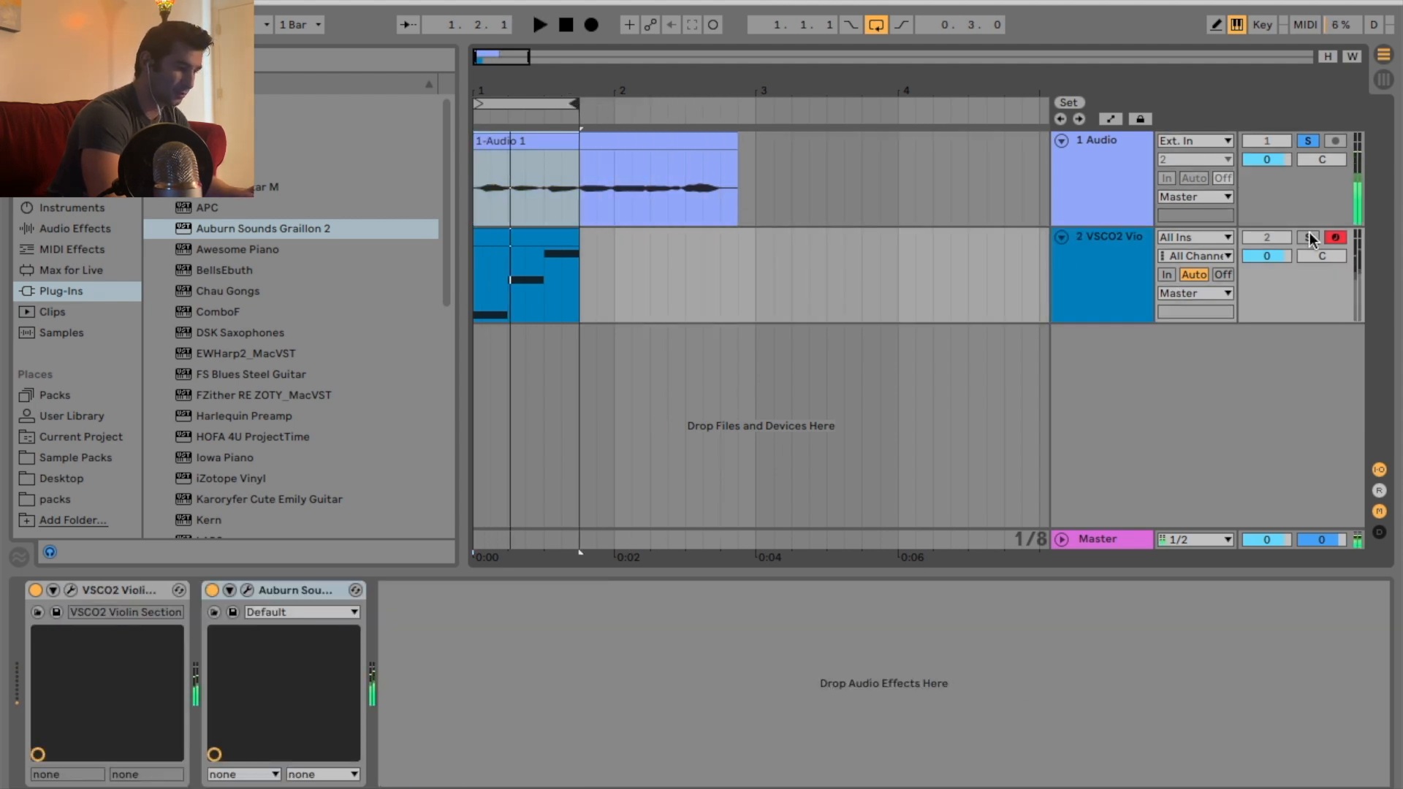
pyautogui.click(1309, 237)
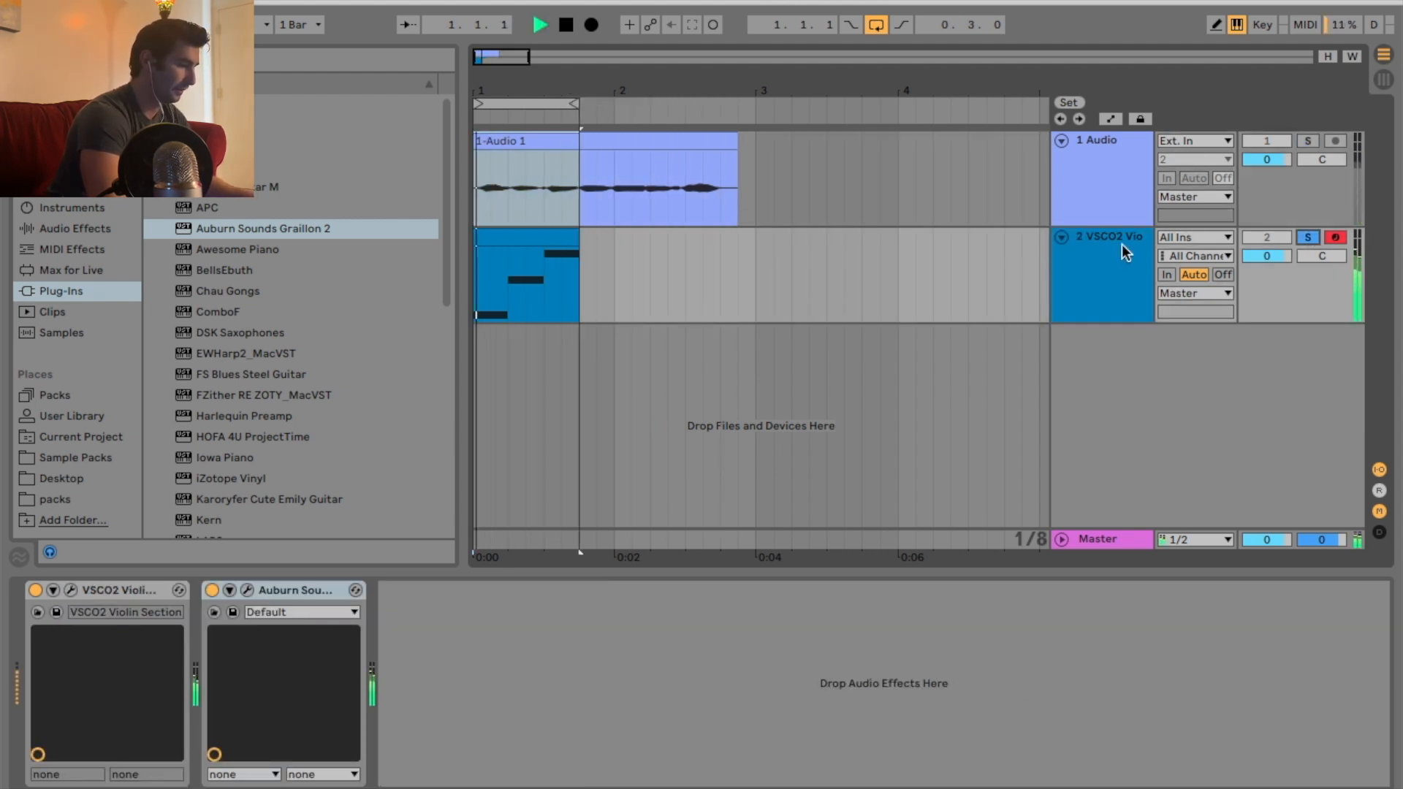
pyautogui.click(212, 590)
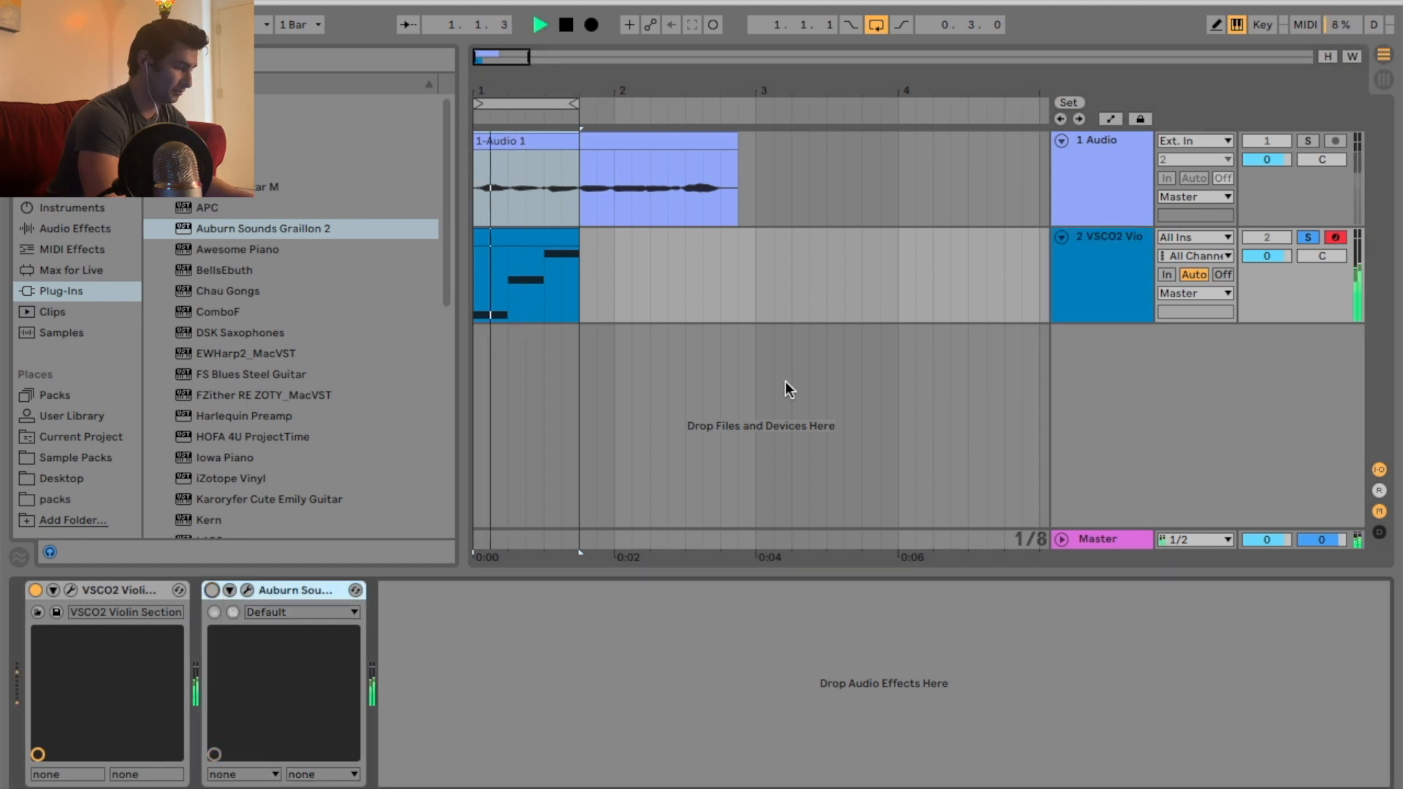
pyautogui.press('space')
# - Open Graillon on the violin track and set Correction Enable to 0 % and Pitch-Shift to 0.00 st
pyautogui.click(249, 589)
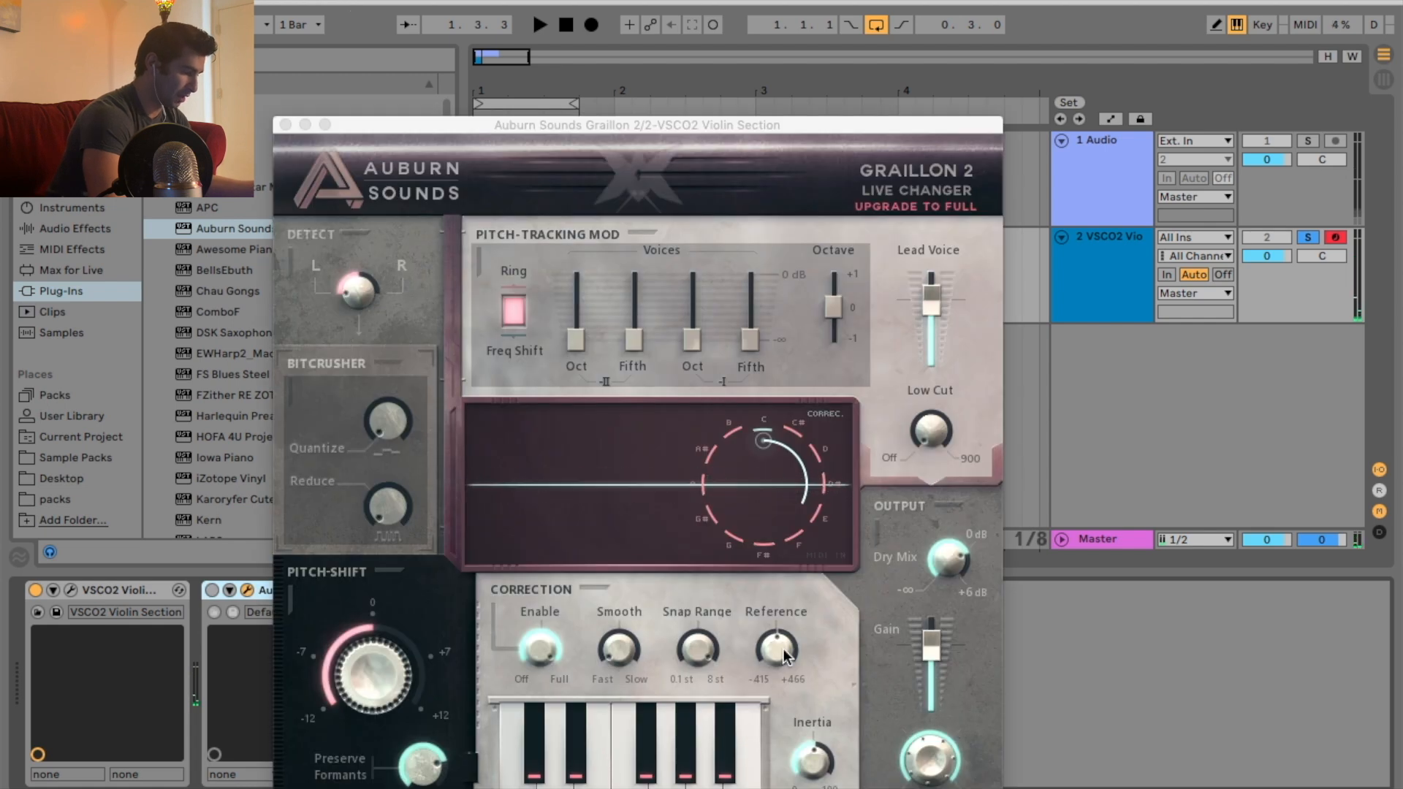
pyautogui.doubleClick(539, 648)
pyautogui.doubleClick(395, 691)
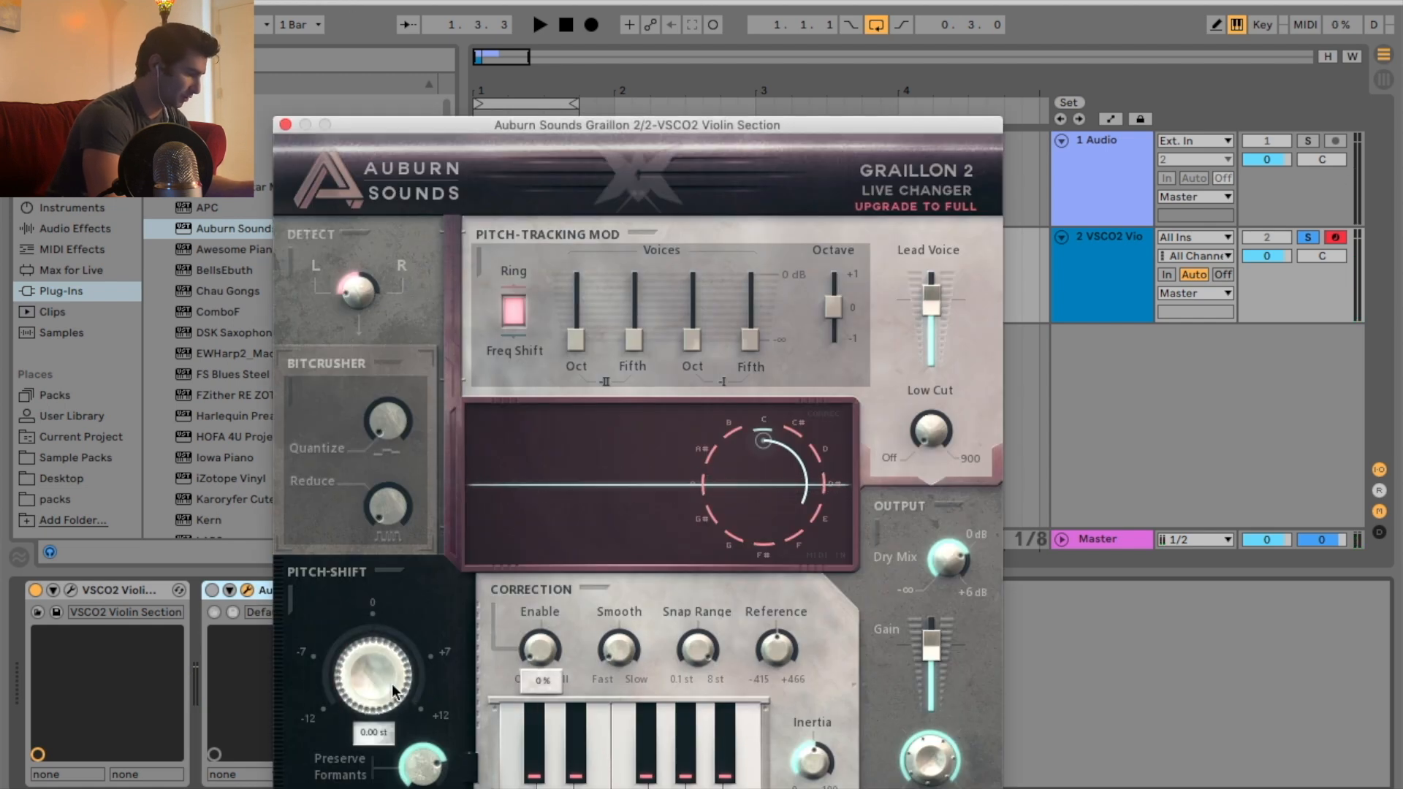
# - Re-enable all twelve notes on the violin track's Correction keyboard
pyautogui.click(574, 754)
pyautogui.click(593, 760)
pyautogui.click(534, 760)
pyautogui.click(513, 763)
pyautogui.click(629, 769)
pyautogui.click(648, 776)
pyautogui.click(667, 771)
pyautogui.click(686, 770)
pyautogui.click(705, 770)
pyautogui.click(724, 769)
pyautogui.click(743, 768)
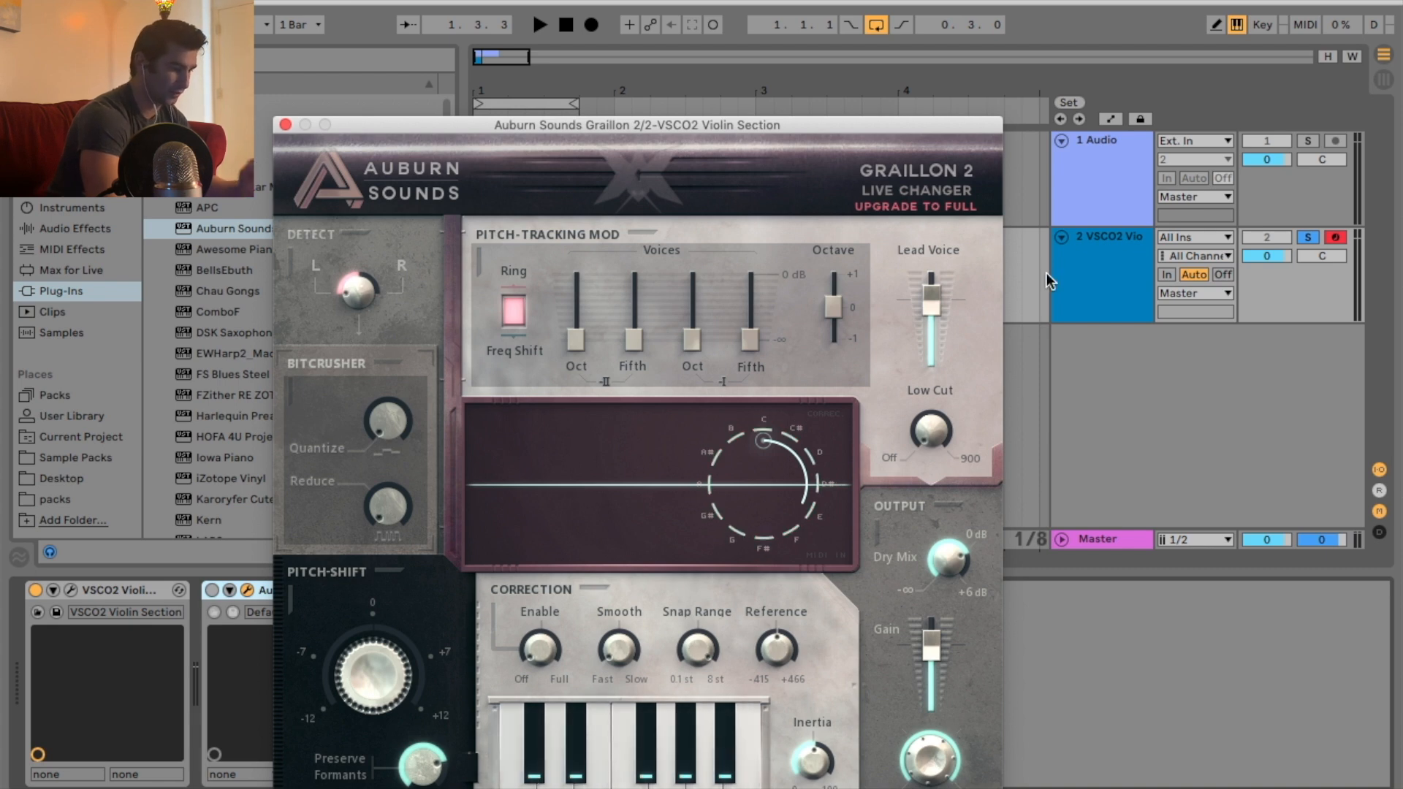
# - Play the violin loop and turn its bypassed Graillon device back on
pyautogui.moveTo(595, 131); pyautogui.dragTo(654, 132)
pyautogui.press('space')
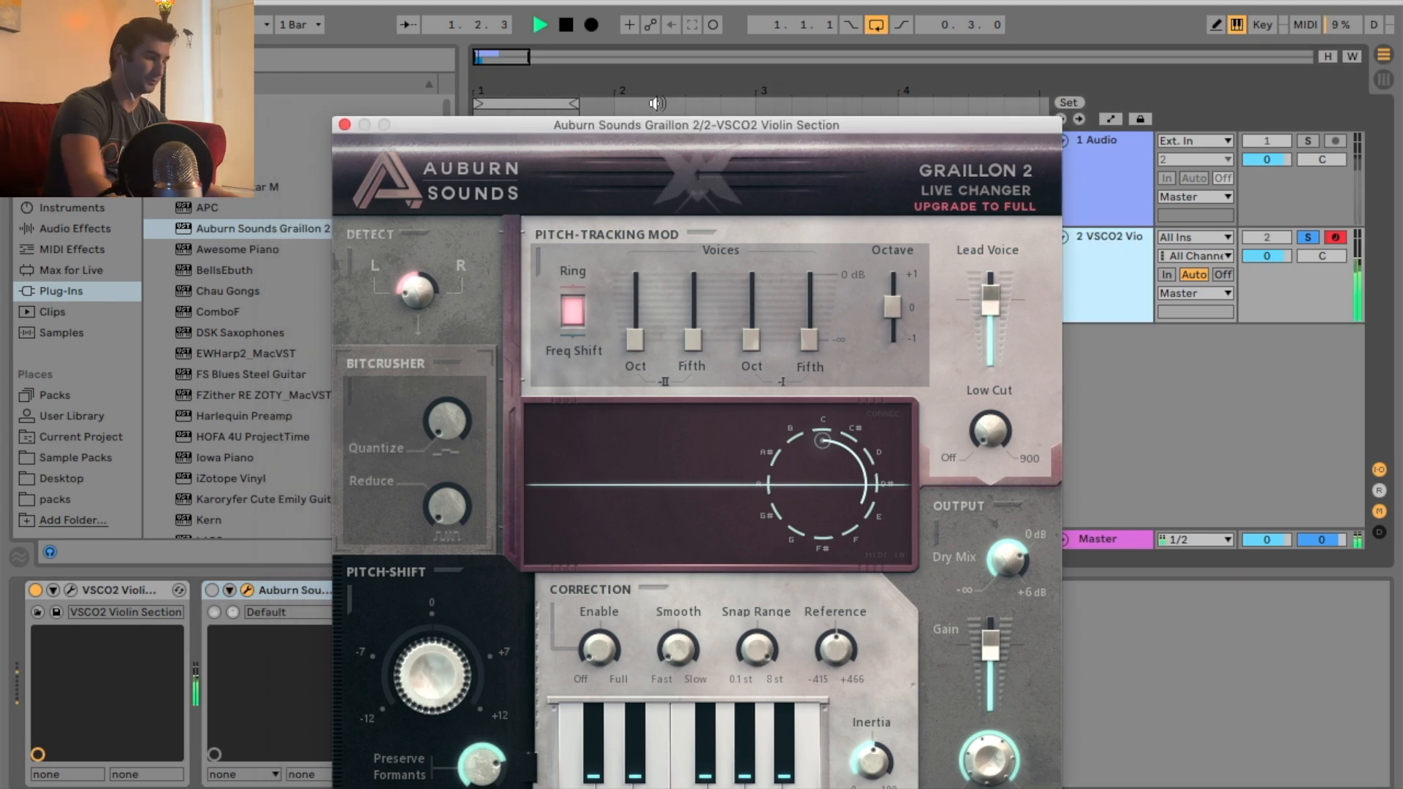
pyautogui.click(213, 590)
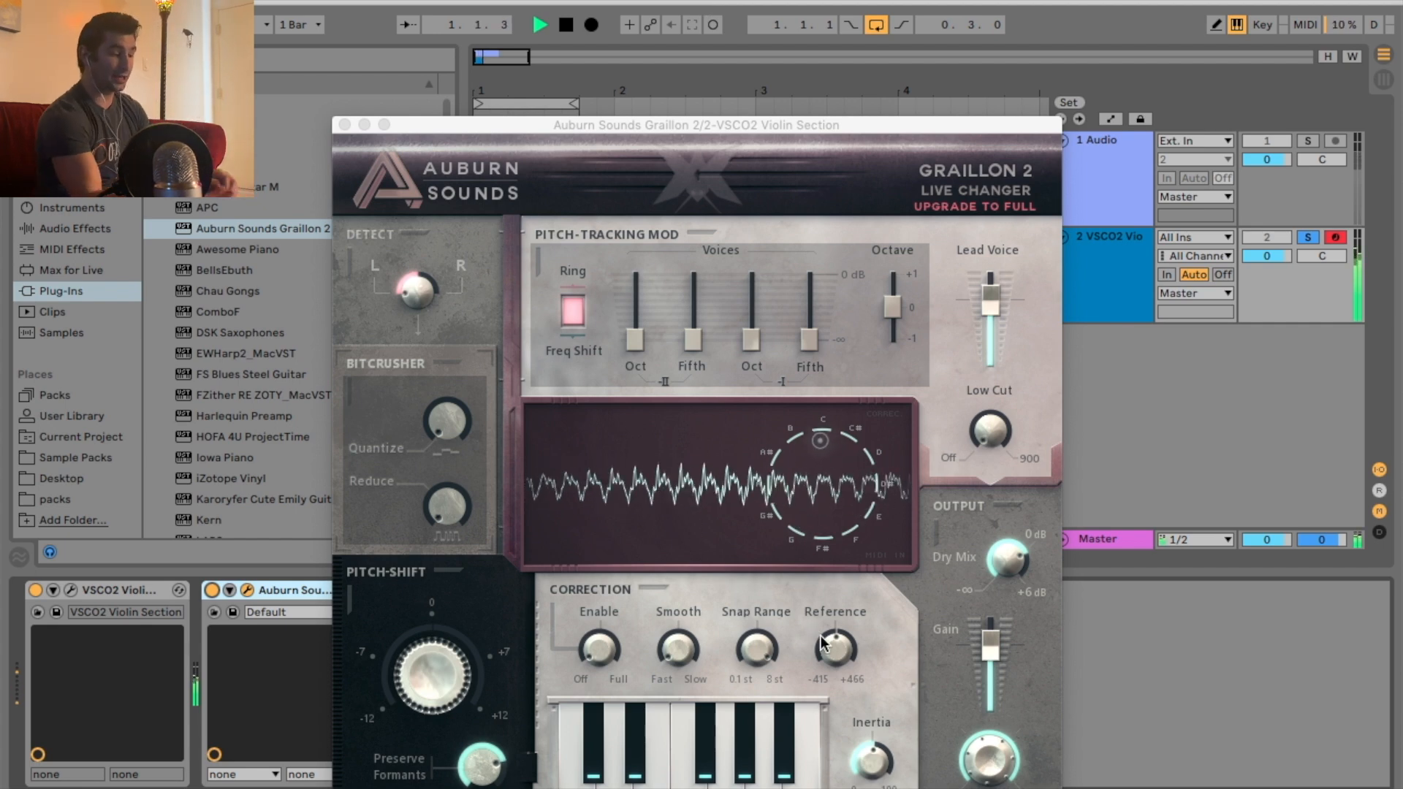
# - Set Correction Enable to 100 % and turn Smooth up to its Slow end on the looping violins
pyautogui.click(599, 649)
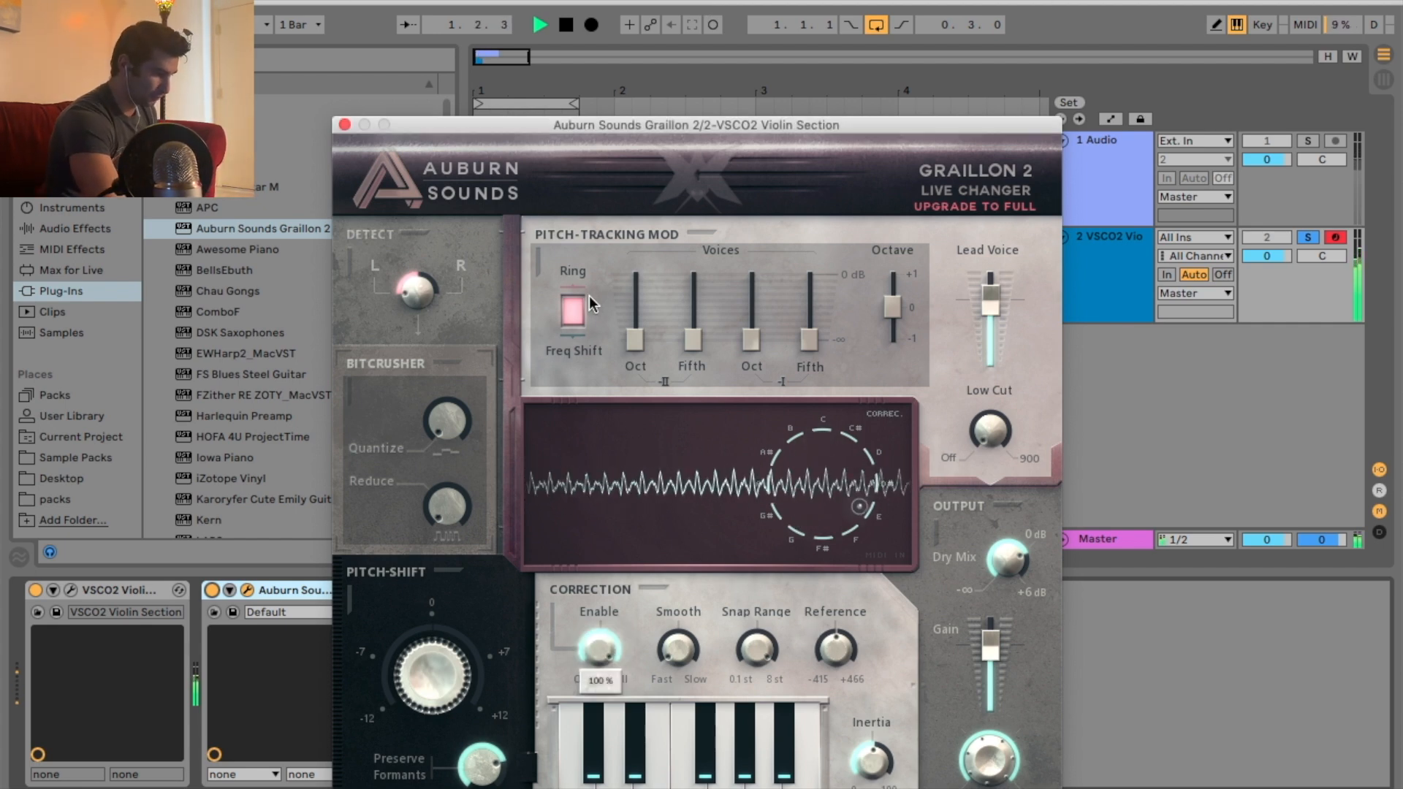
pyautogui.click(679, 648)
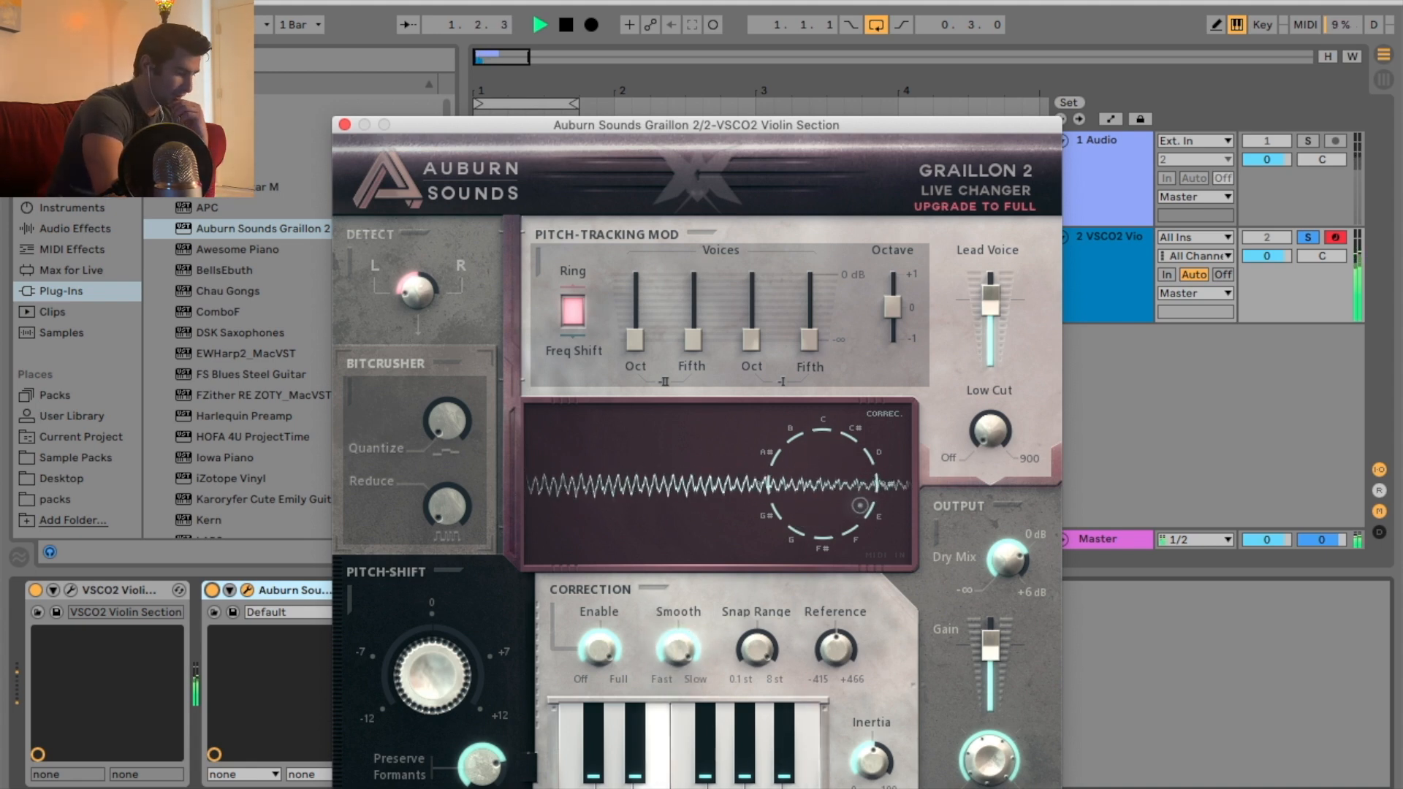
# - Disable every note except C for the looping violins and stop playback after listening
pyautogui.click(637, 763)
pyautogui.click(658, 766)
pyautogui.click(683, 769)
pyautogui.click(704, 771)
pyautogui.click(725, 772)
pyautogui.click(744, 773)
pyautogui.click(765, 775)
pyautogui.click(784, 776)
pyautogui.click(798, 782)
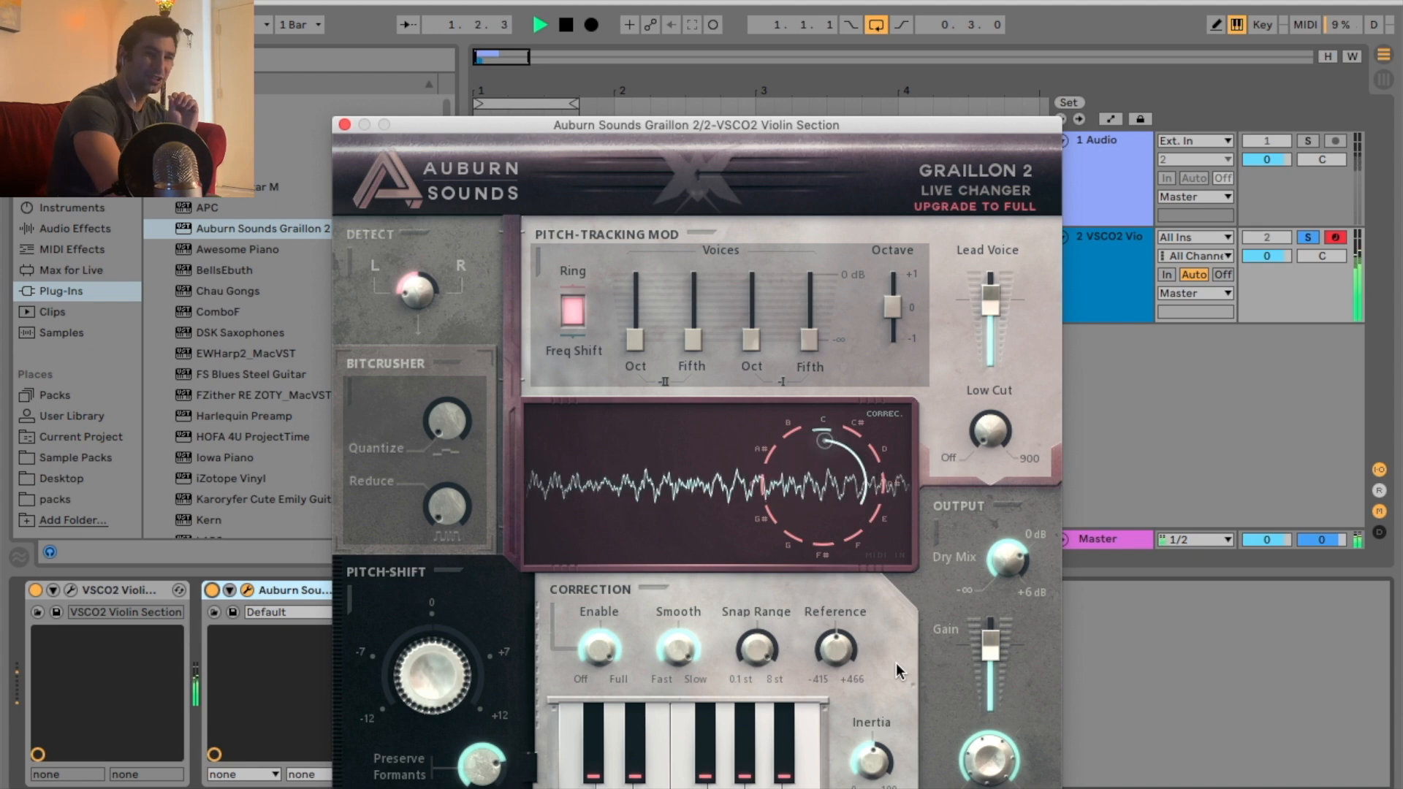
pyautogui.press('space')
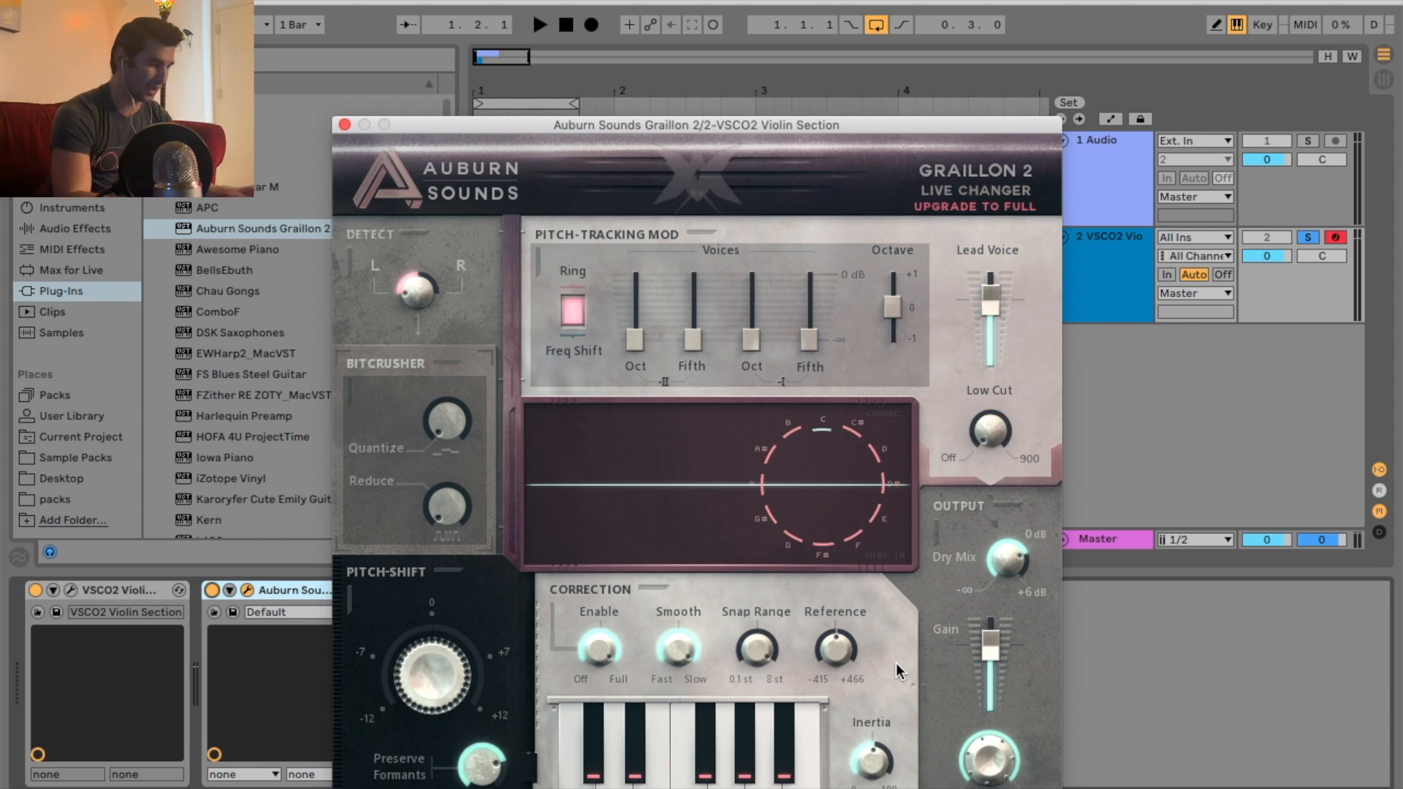
# - Play the violin loop, turn Dry Mix fully down and raise it again to compare
pyautogui.press('space')
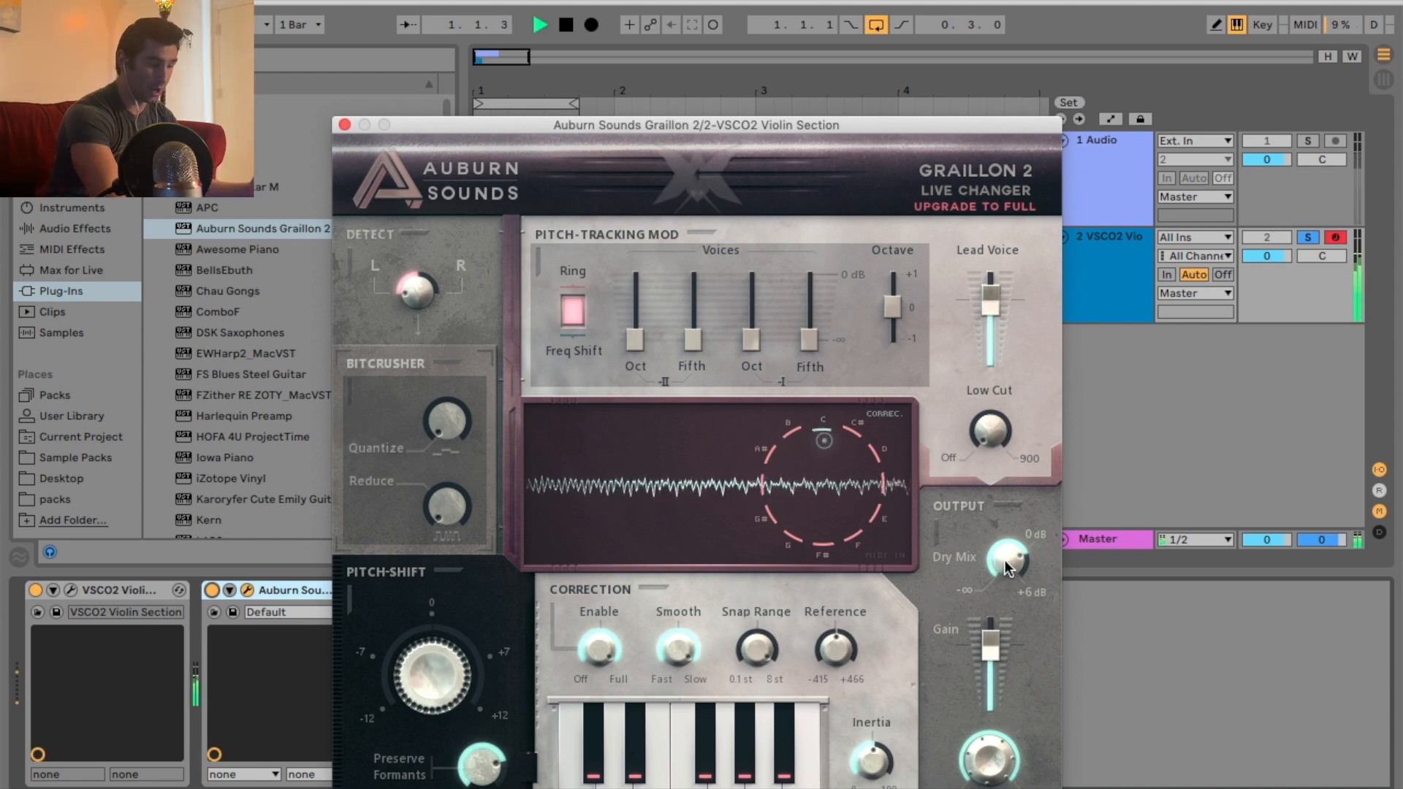
pyautogui.moveTo(1006, 560); pyautogui.dragTo(1006, 657)
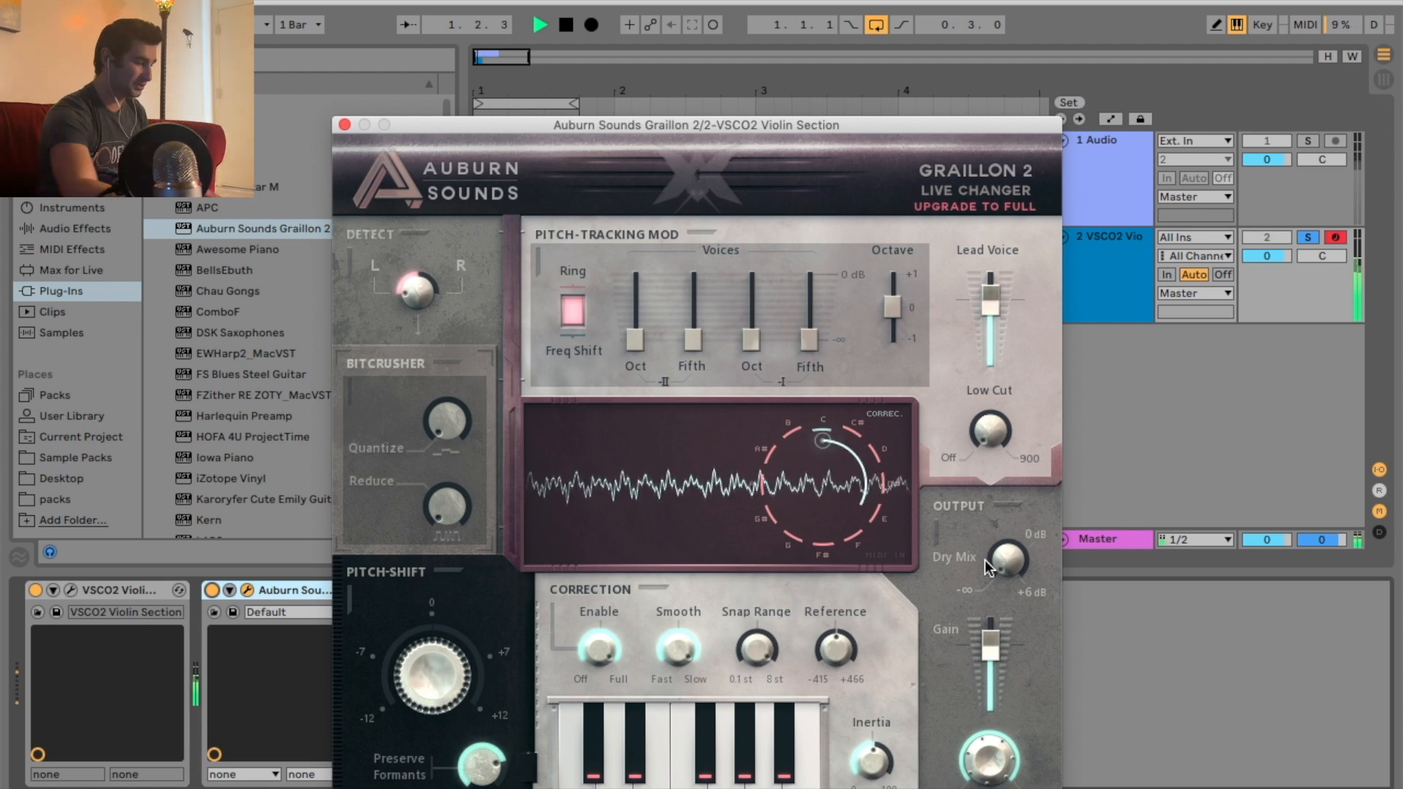
pyautogui.moveTo(1003, 567); pyautogui.dragTo(1037, 318)
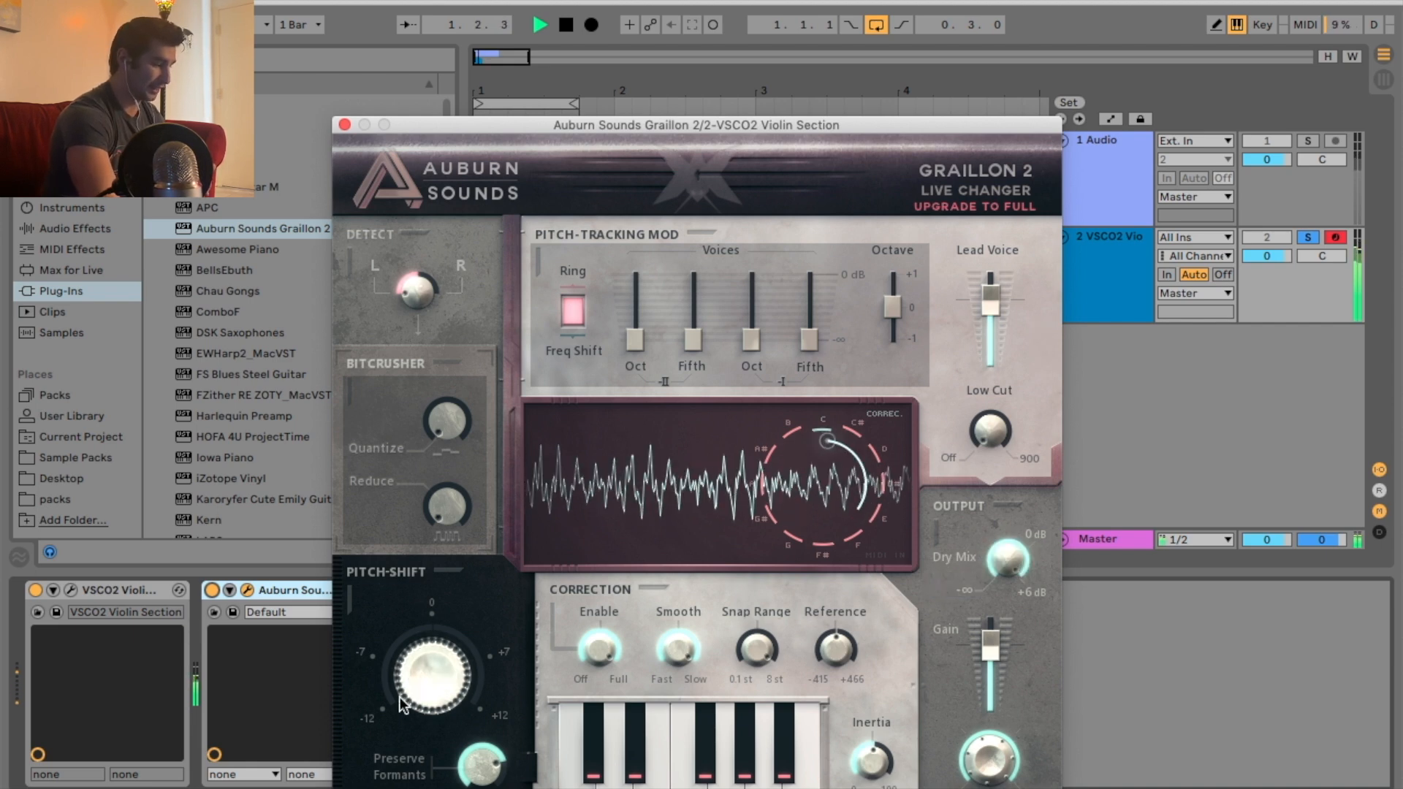
# - Lower the violins' Pitch-Shift toward -12, turn Preserve Formants fully down and stop playback after listening
pyautogui.moveTo(431, 673); pyautogui.dragTo(480, 786)
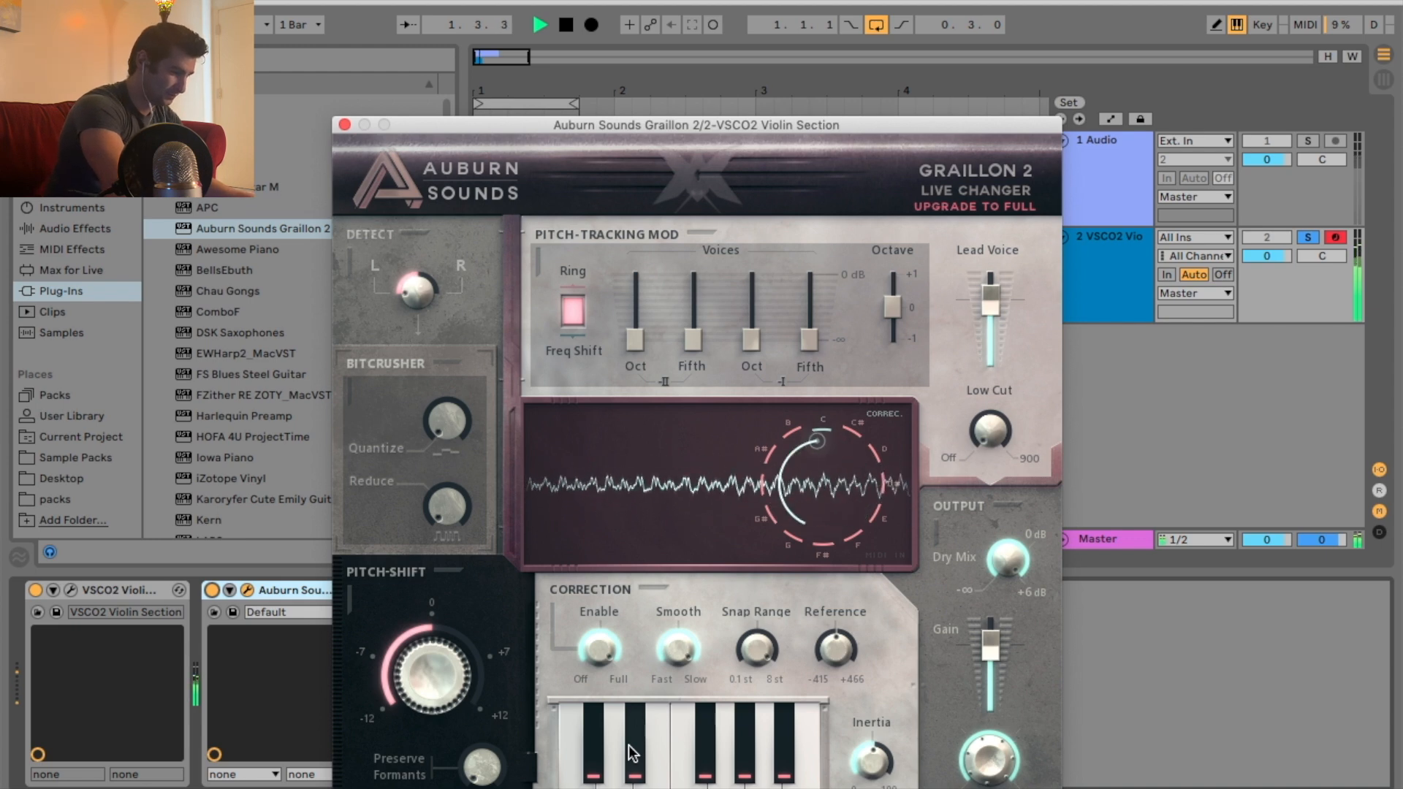
pyautogui.press('space')
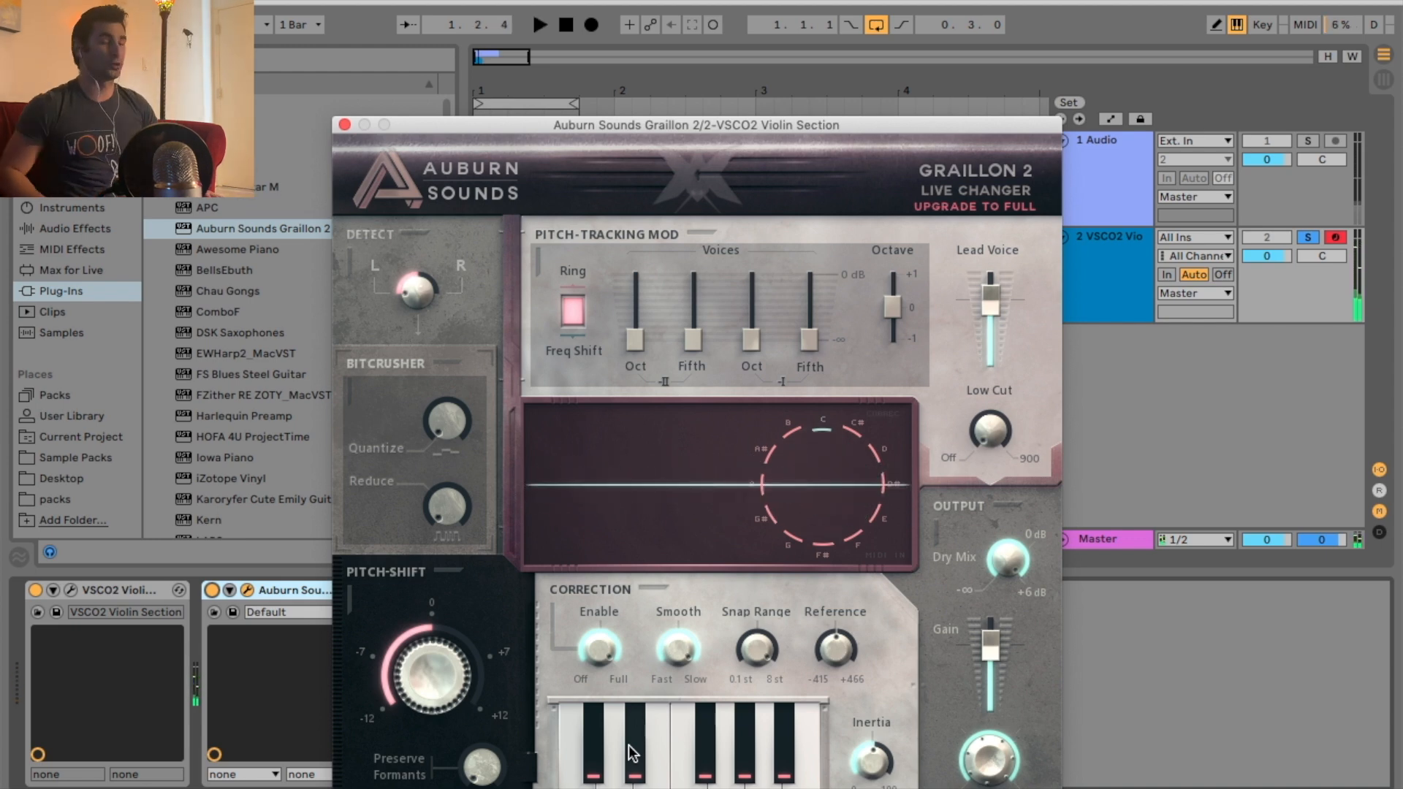